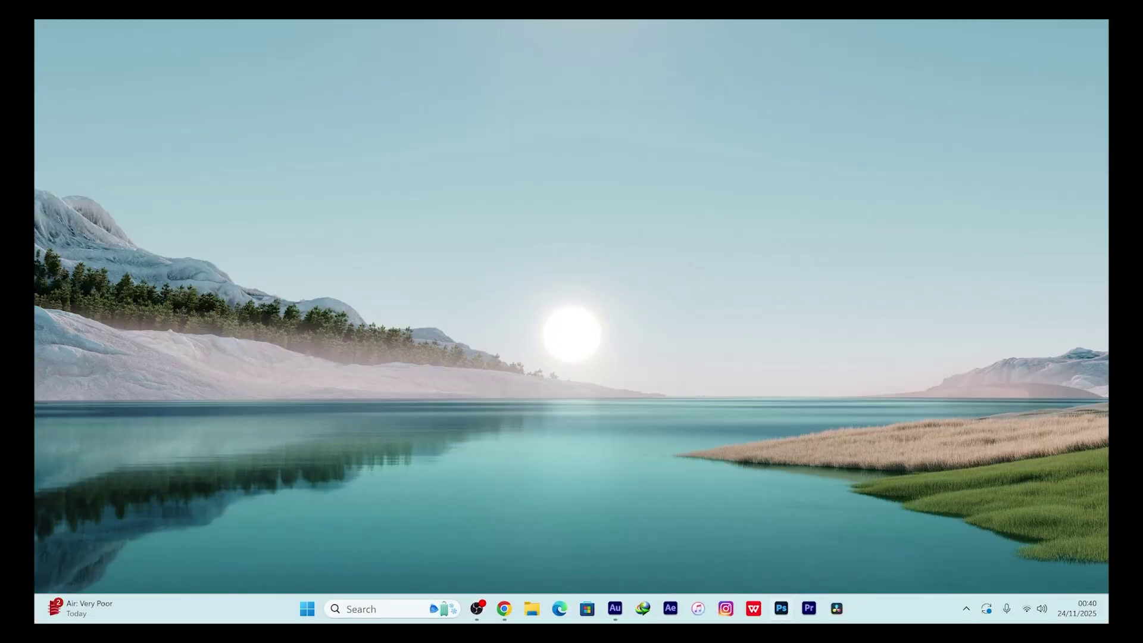
- Switch to Chrome and look at the macOS and Windows download options on the Affinity download page
click(504, 610)
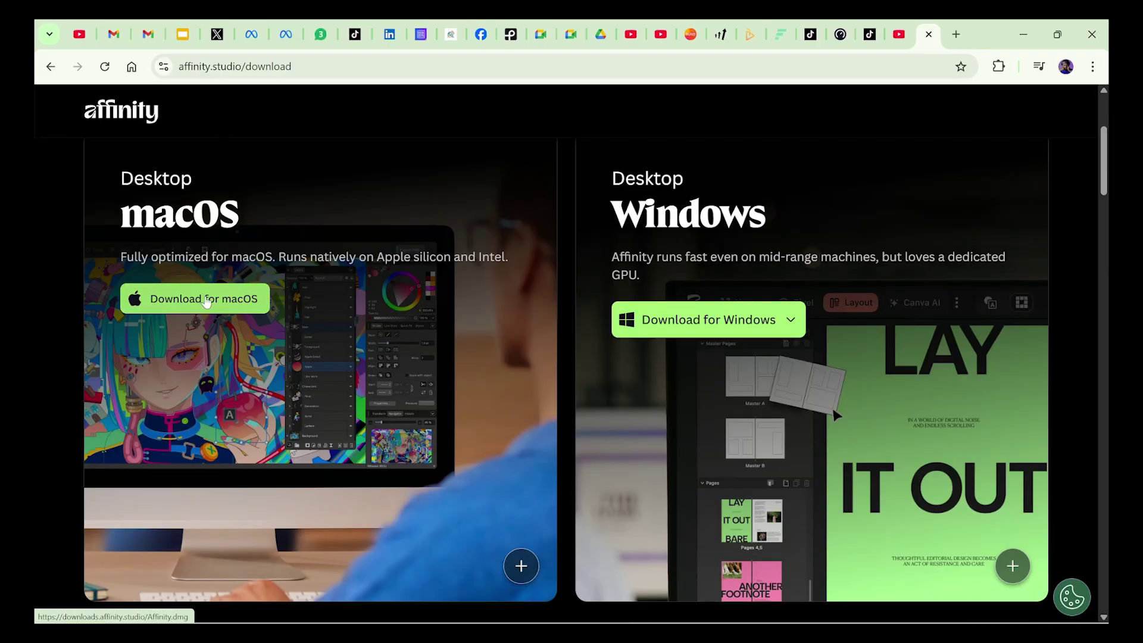
click(803, 325)
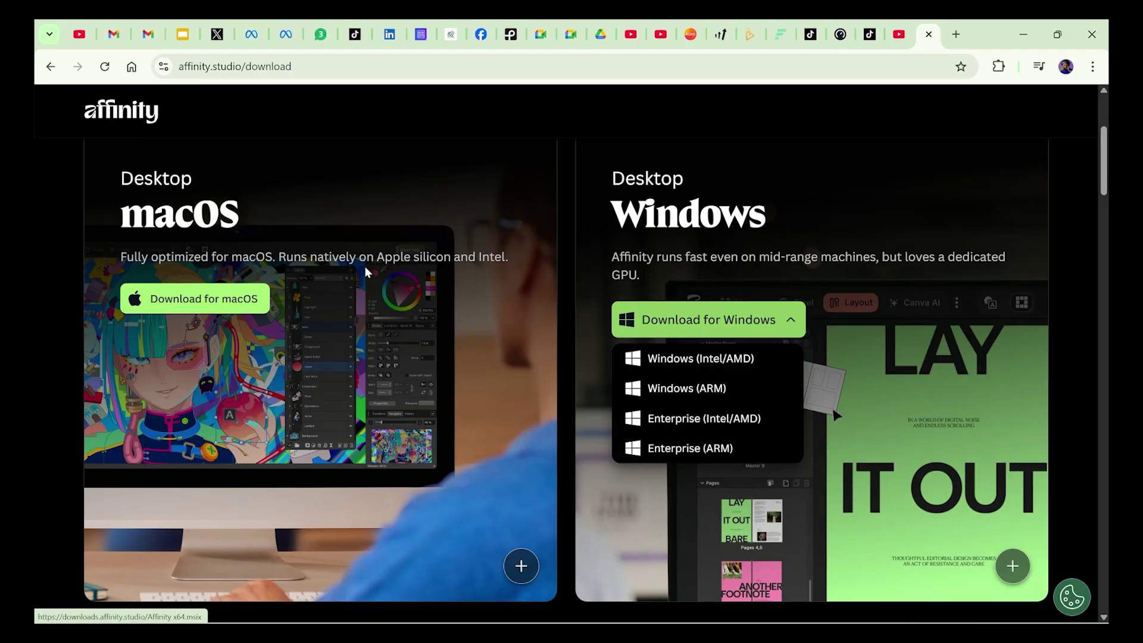
click(851, 205)
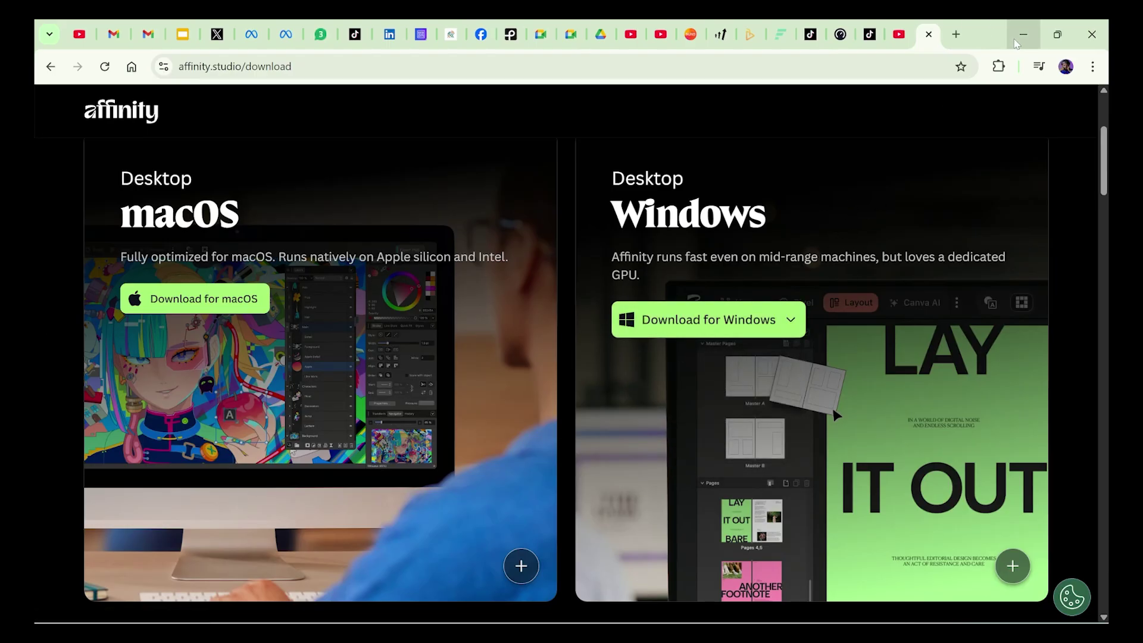
click(1019, 40)
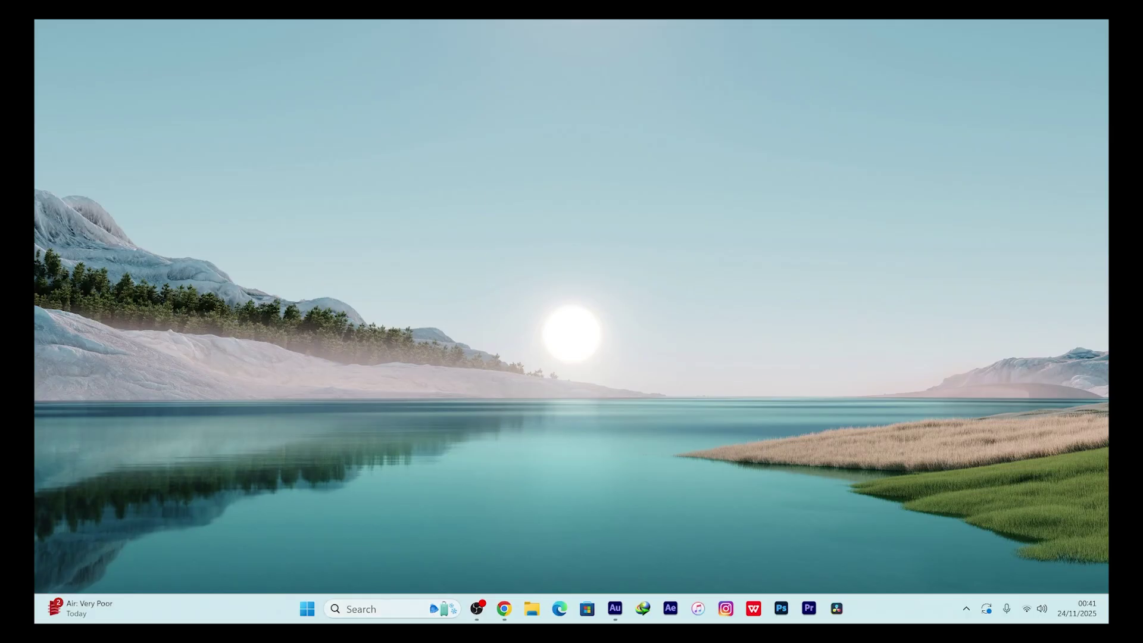
- Launch Affinity and create a new blank document from the A3 preset, 297 mm × 420 mm
click(365, 612)
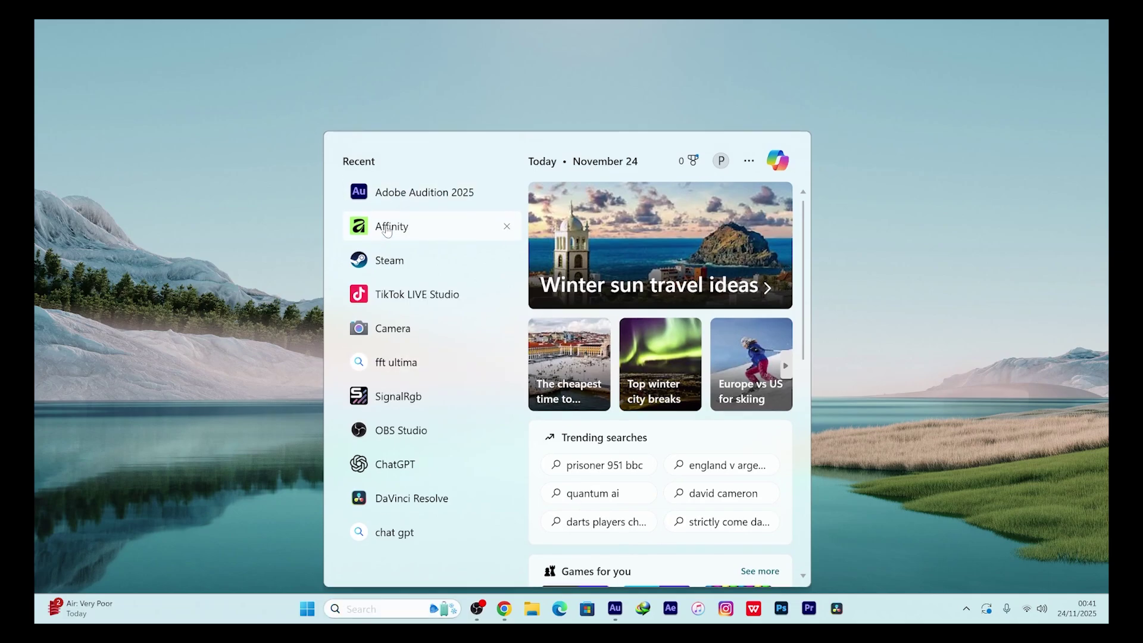
click(386, 227)
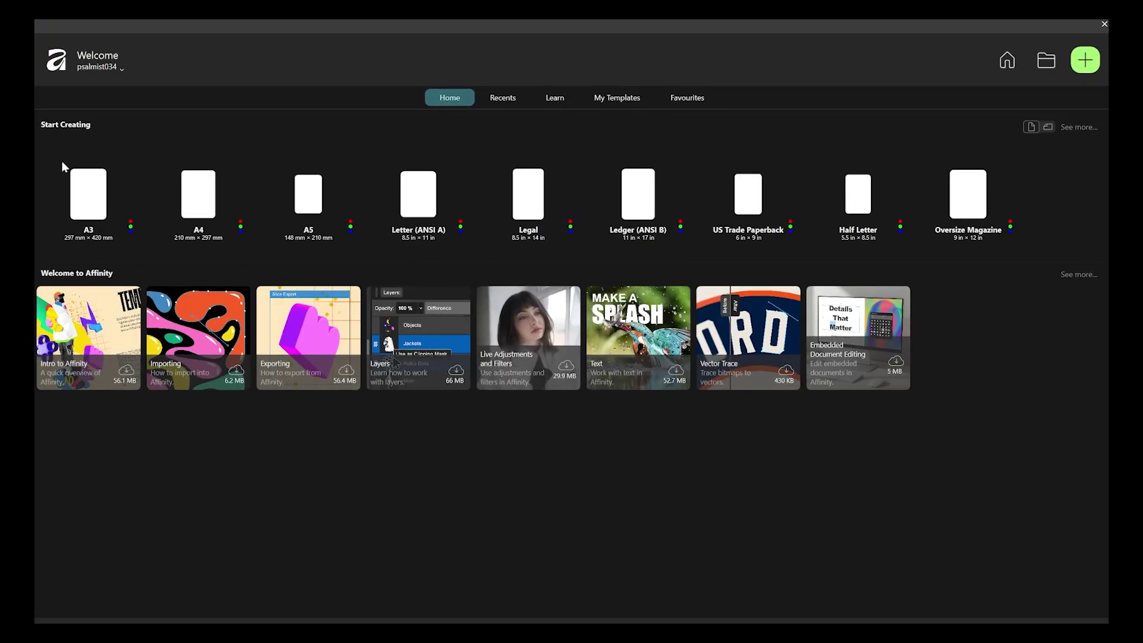
click(90, 200)
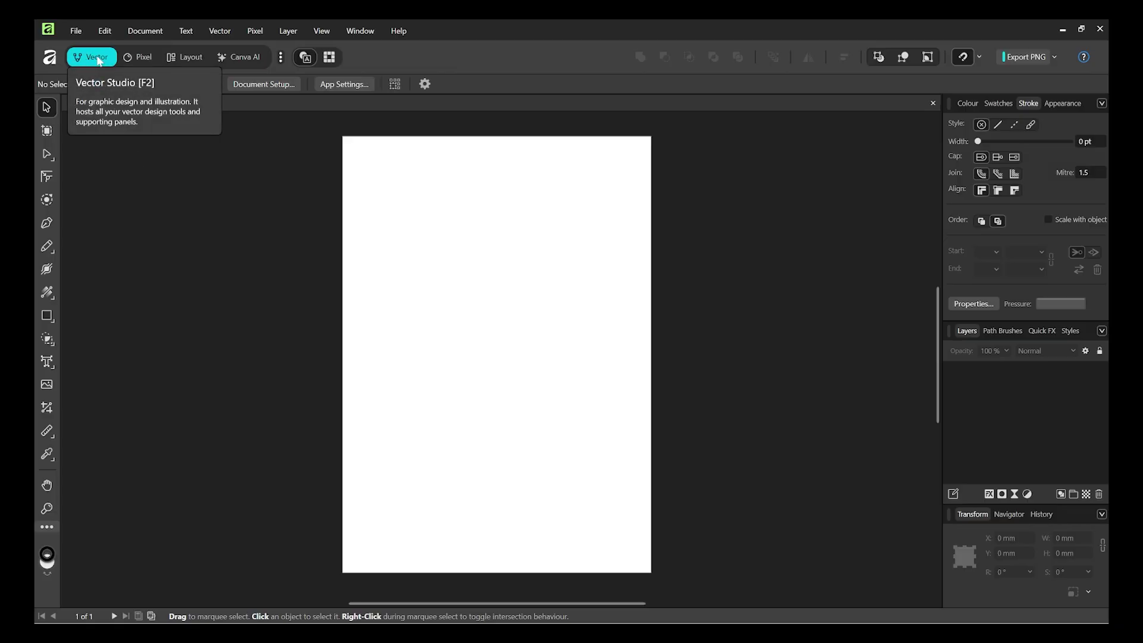
- Examine the tools and panels of the Vector, Pixel, Layout and Canva AI studios
click(136, 55)
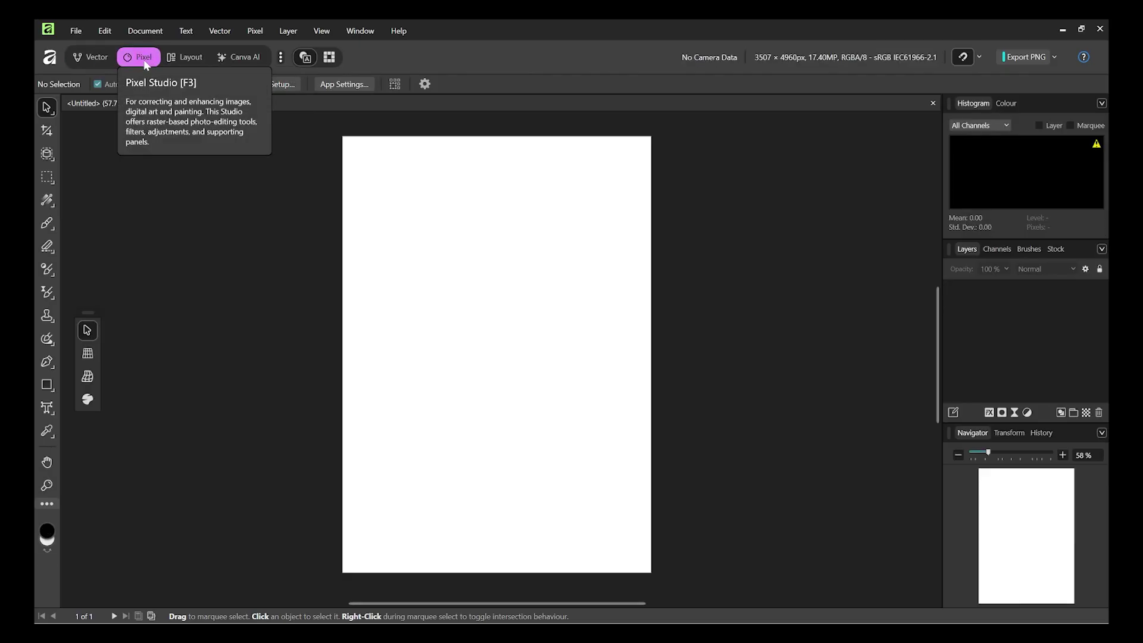
click(107, 65)
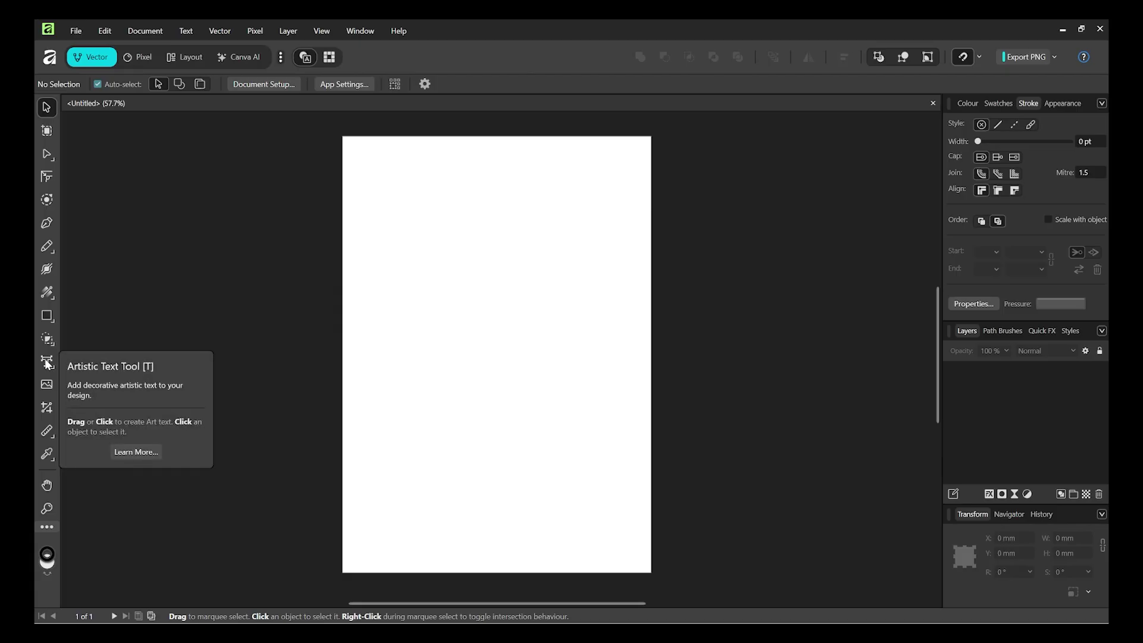
click(143, 59)
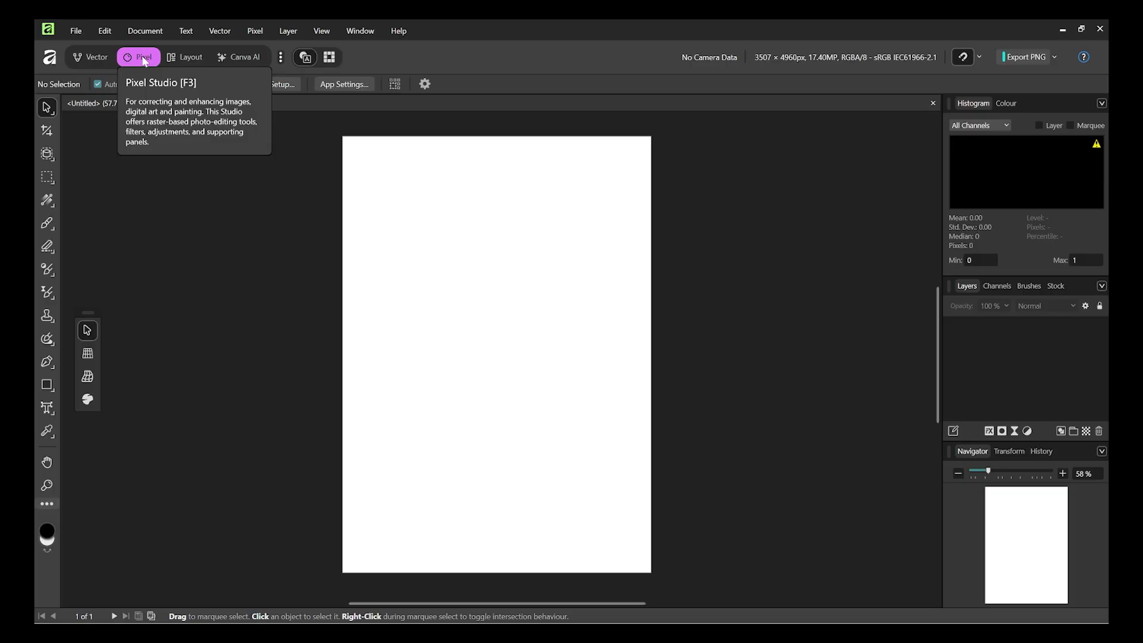
click(191, 60)
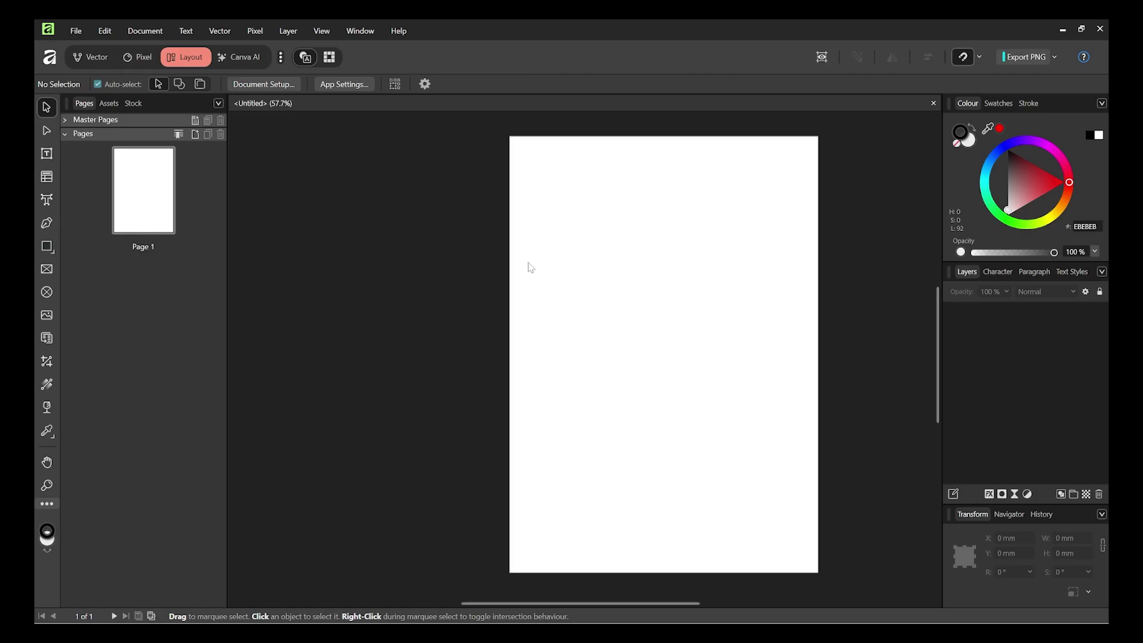
click(245, 63)
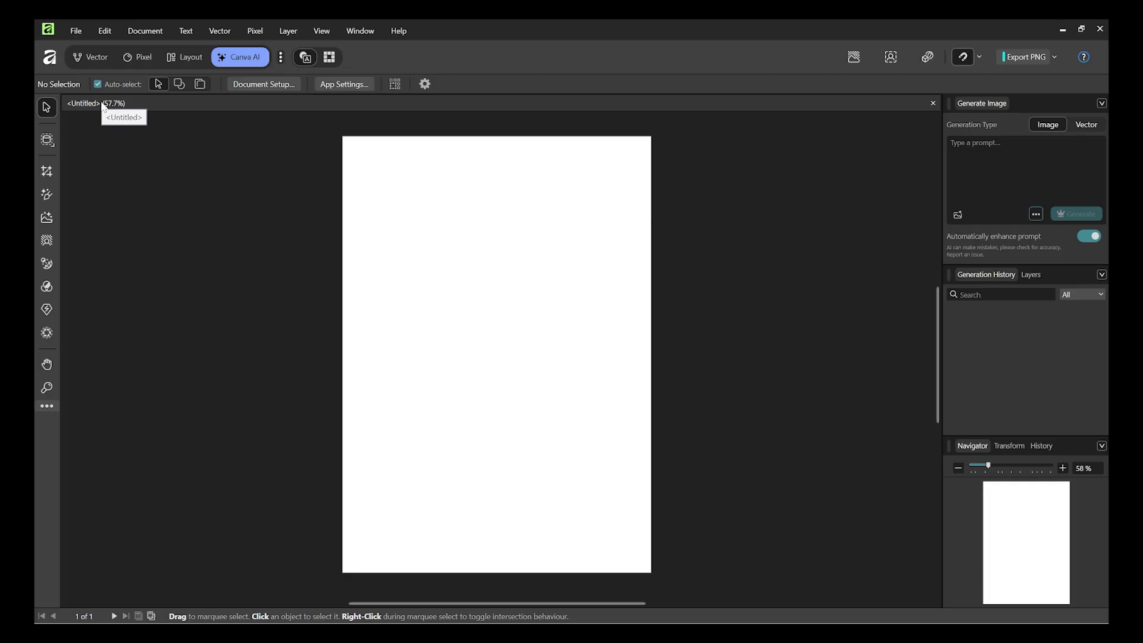
key(super+Tab)
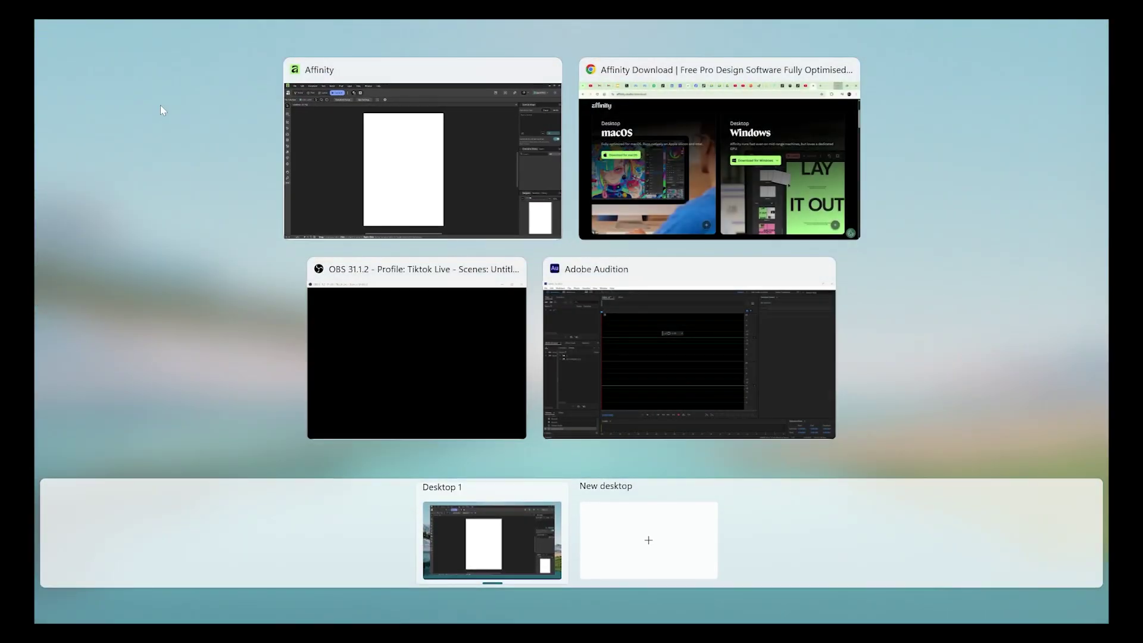
click(325, 170)
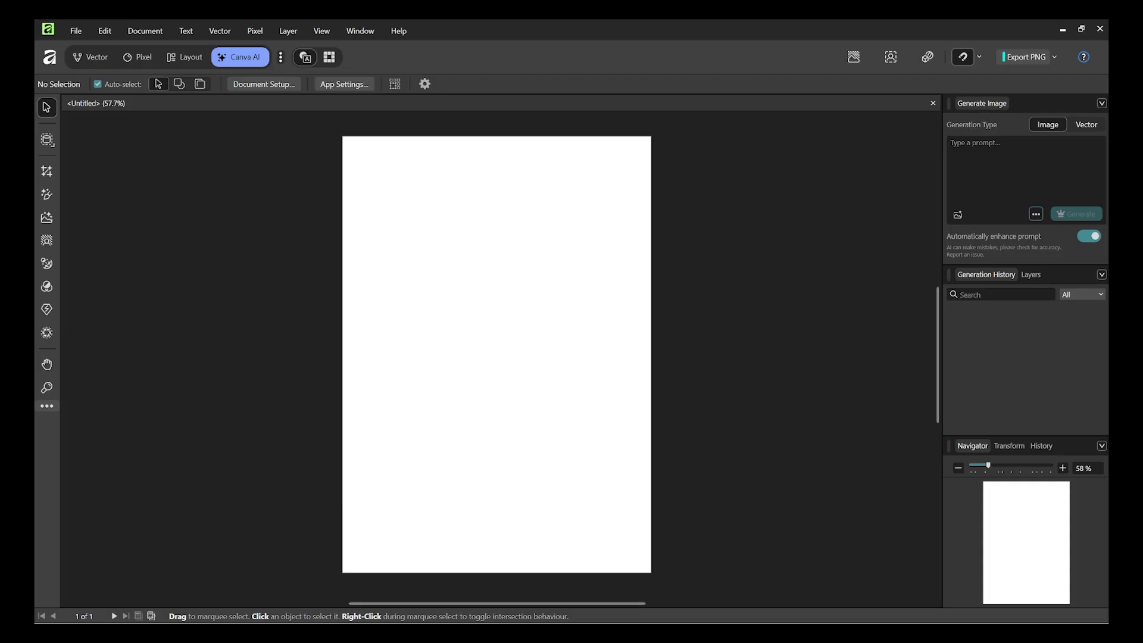
- Try to generate an image in the Canva AI studio from the prompt "A boy"
text(A boy)
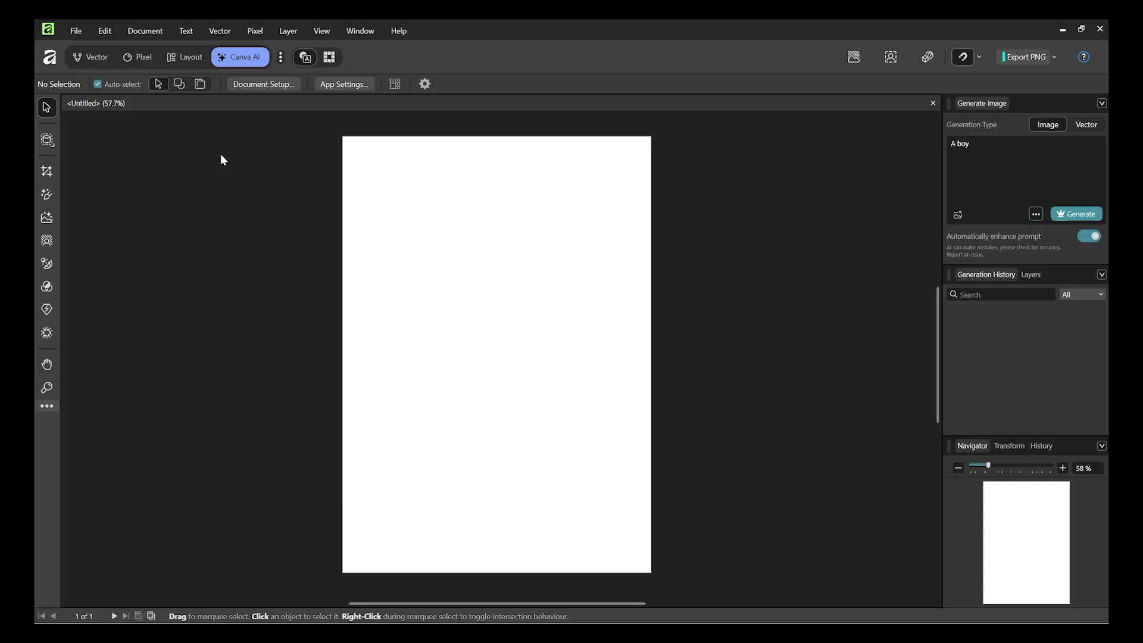
click(186, 56)
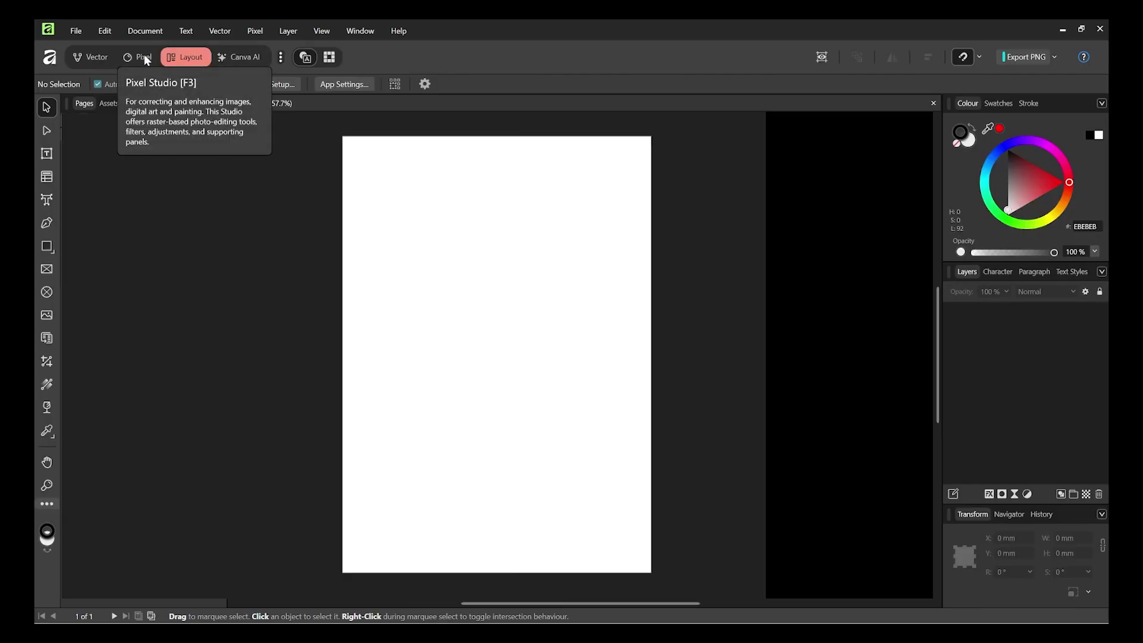
click(127, 58)
click(90, 58)
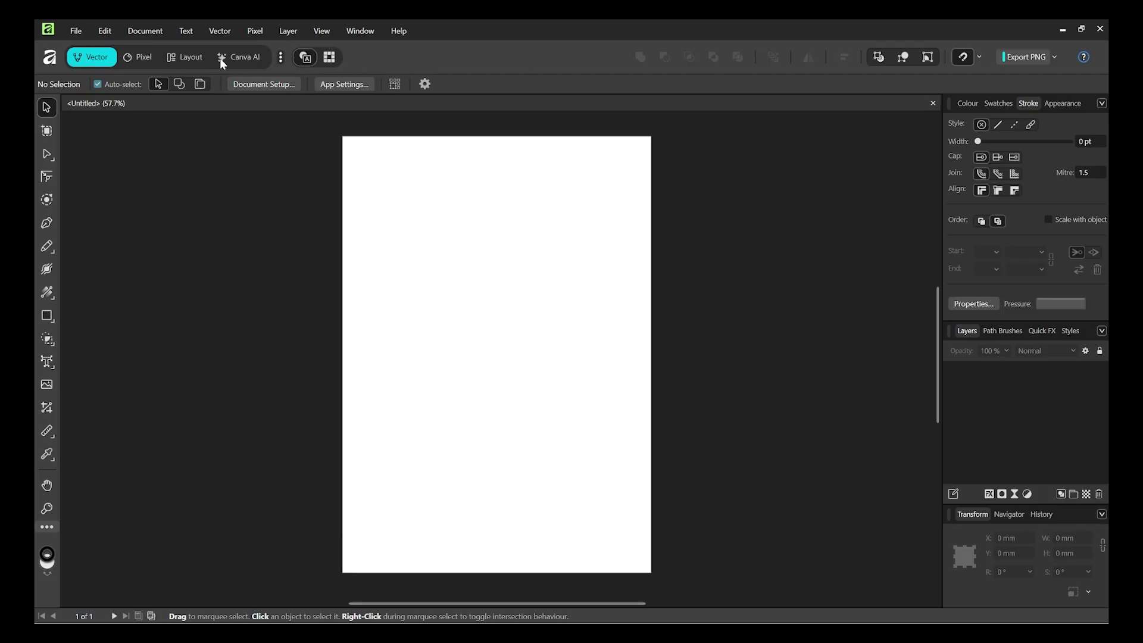
click(244, 57)
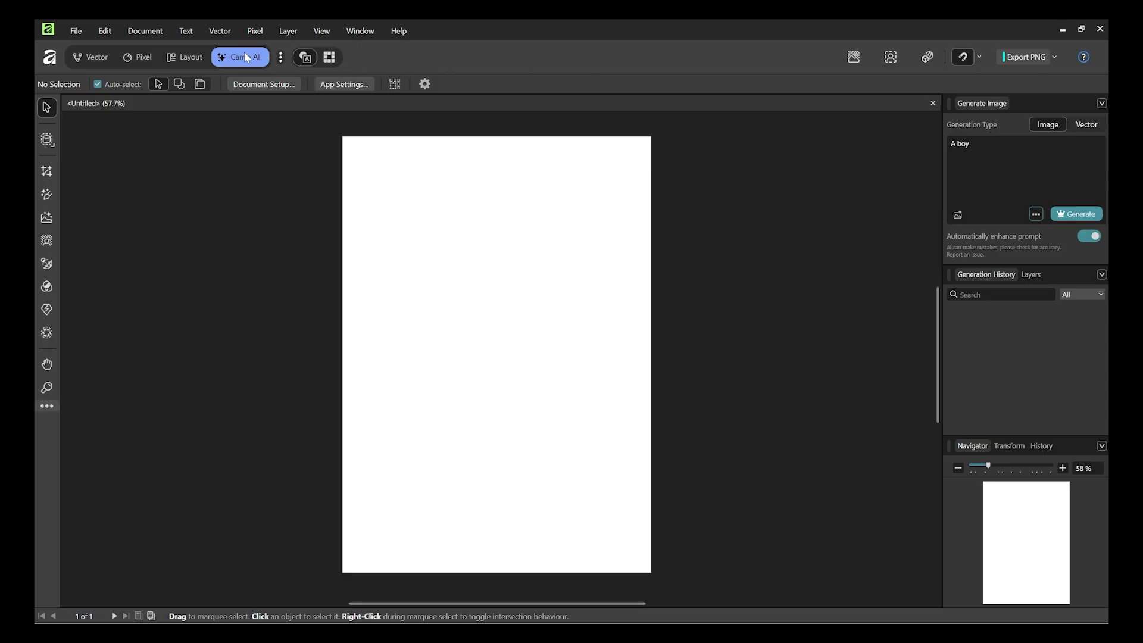
click(1077, 216)
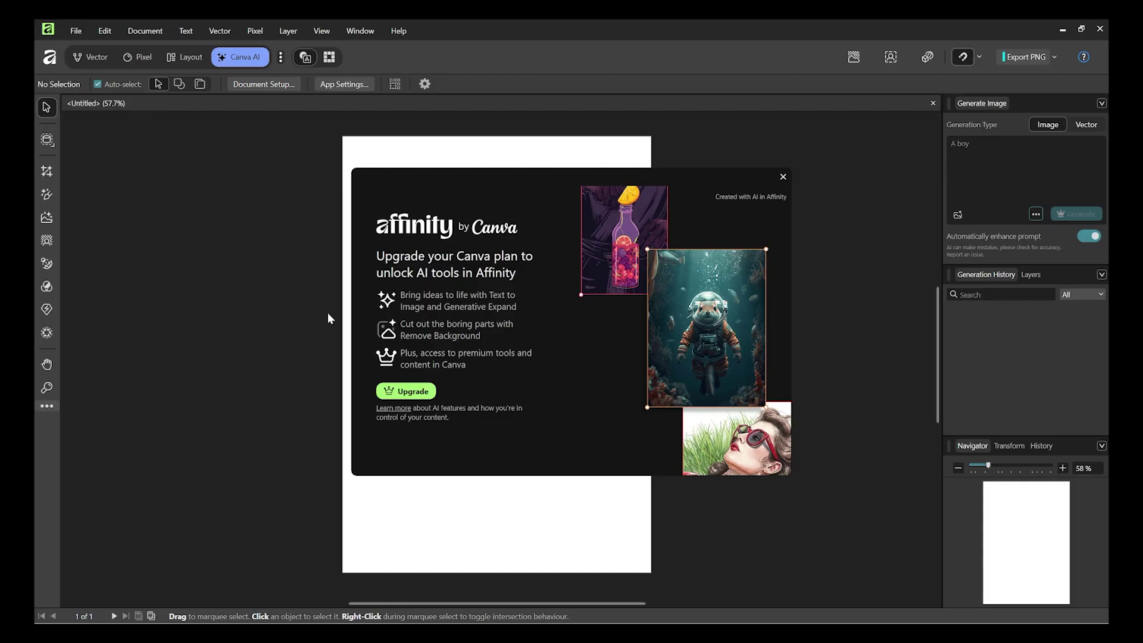
click(783, 177)
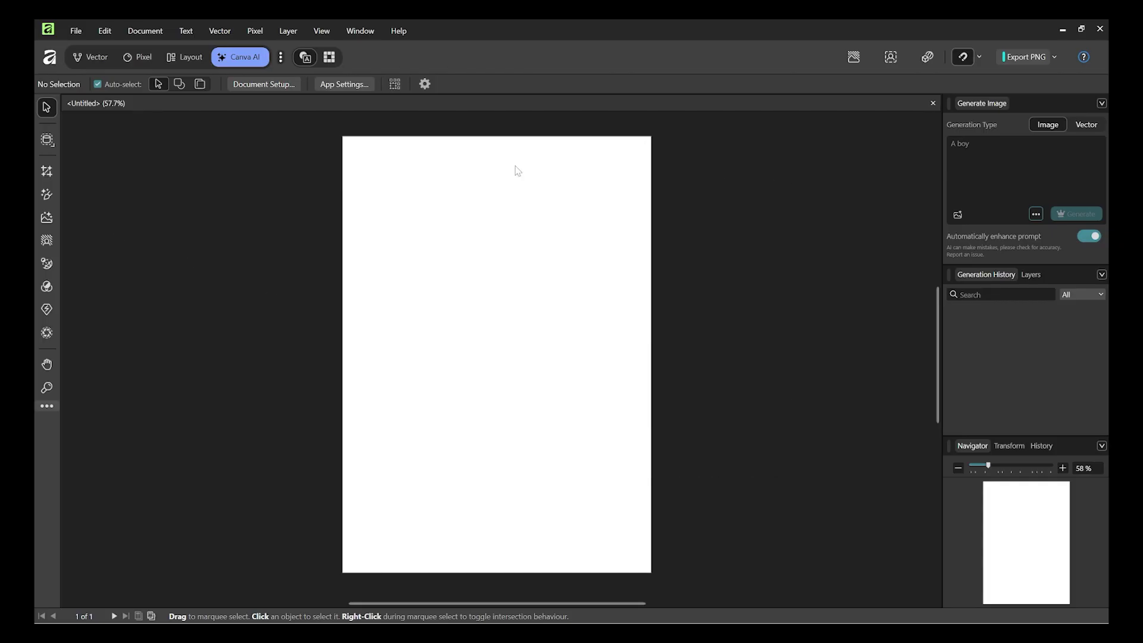
- Revisit the Vector, Pixel and Layout studios in turn to compare their workspaces
click(90, 56)
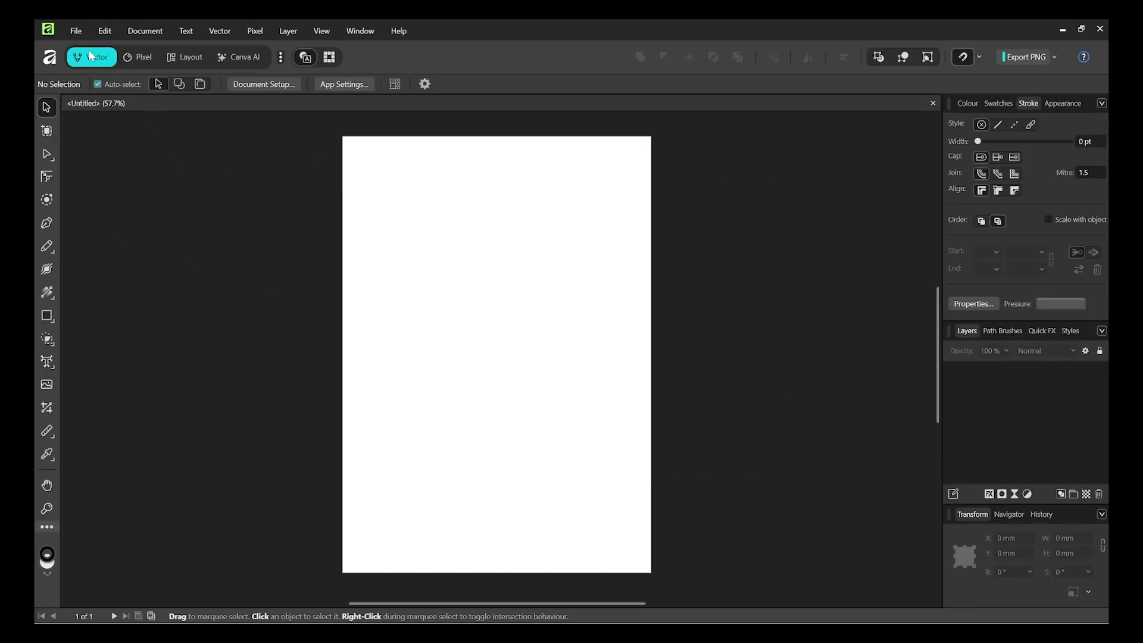
click(143, 56)
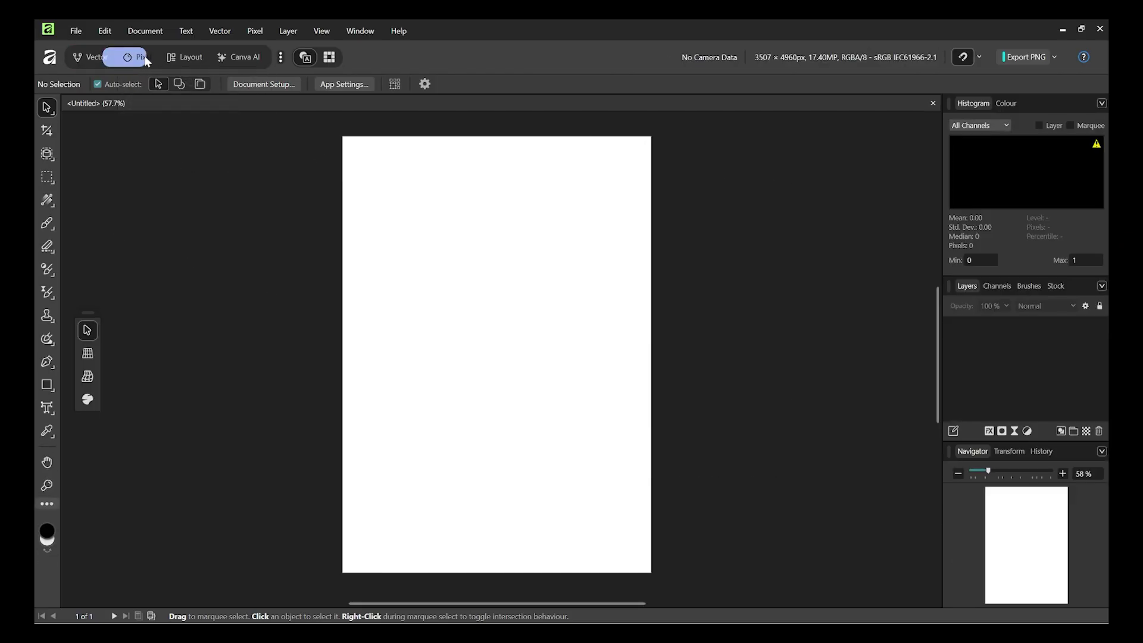
click(194, 59)
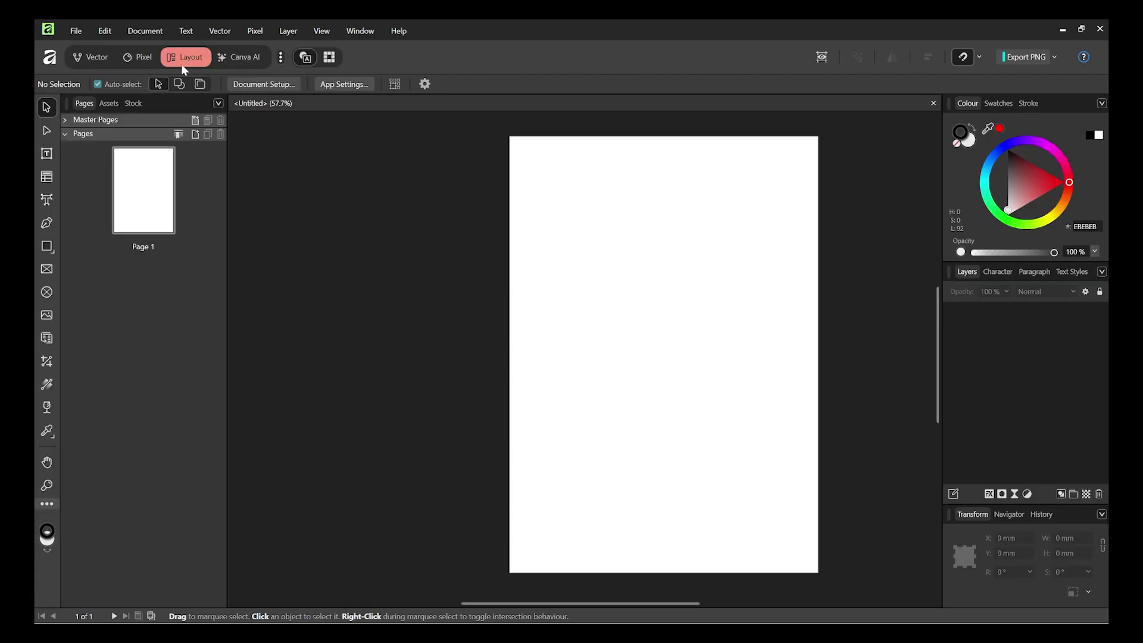
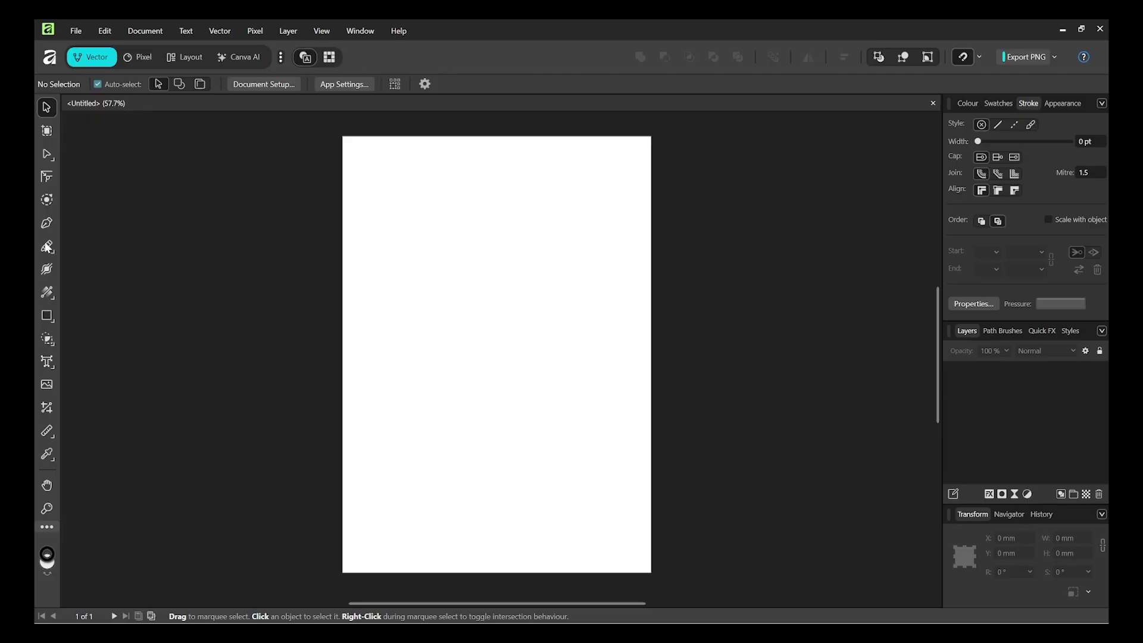
- In the Vector studio, draw an S-shaped Pencil curve about 178 × 181 mm across the page and set its stroke width to 32.8 pt
click(50, 247)
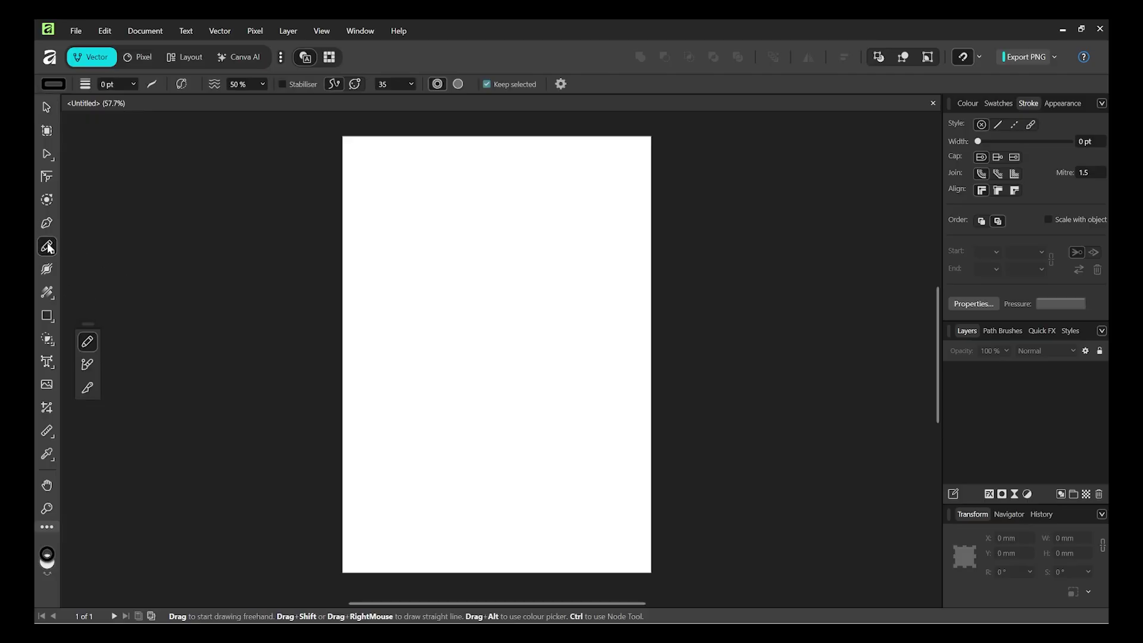
key(v)
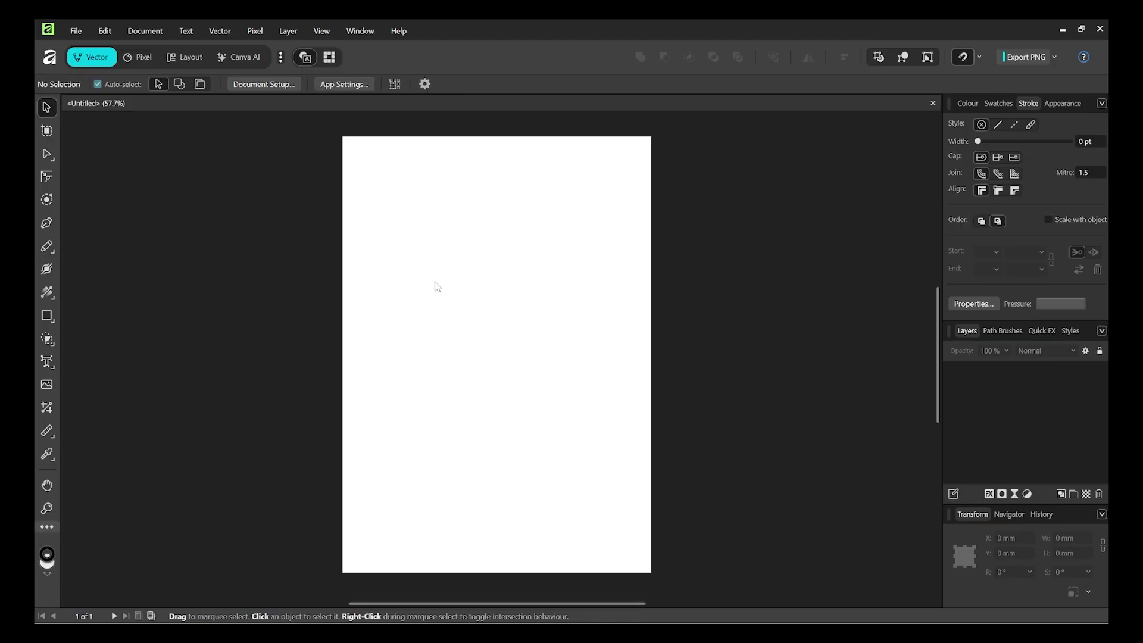
key(n)
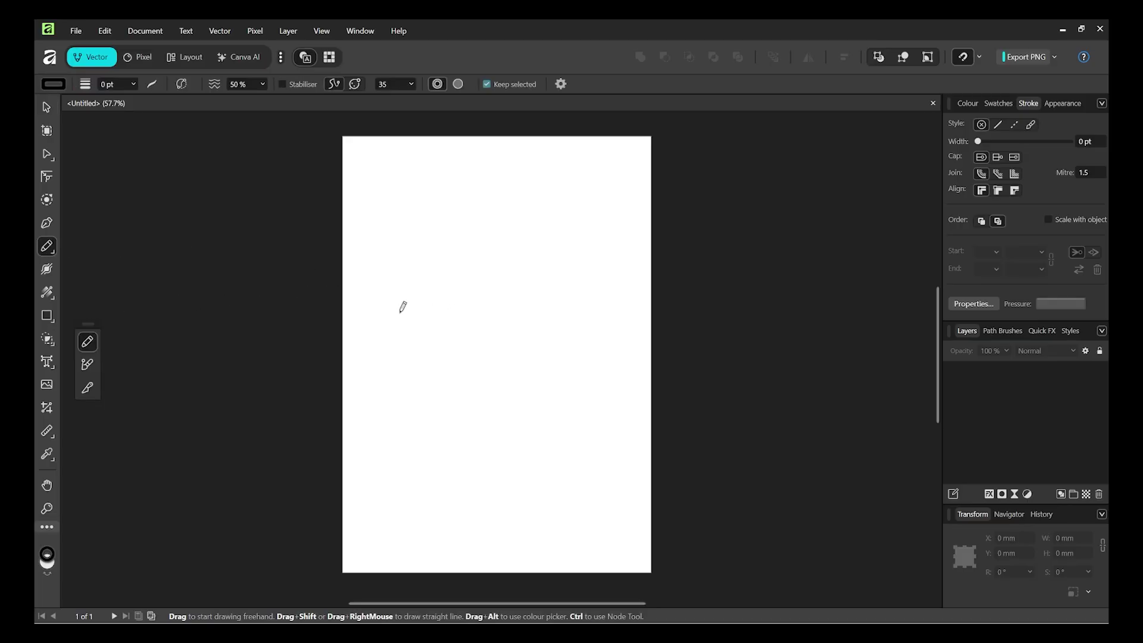
mouse_move(395, 317)
mouse_down()
mouse_move(487, 321)
mouse_move(494, 423)
mouse_move(577, 446)
mouse_up()
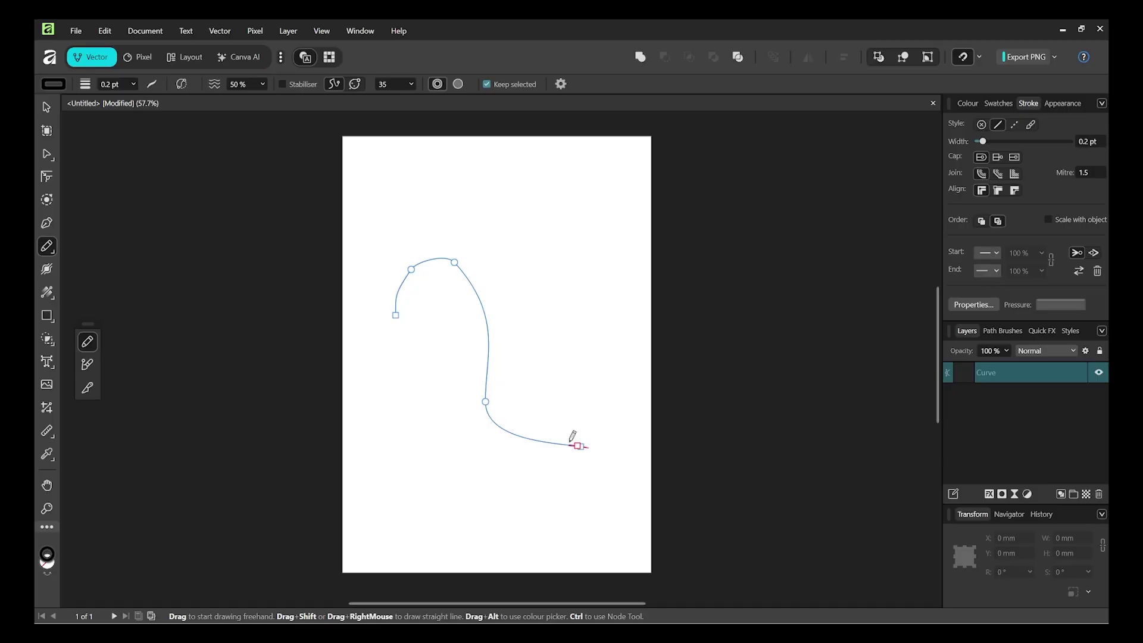
click(134, 86)
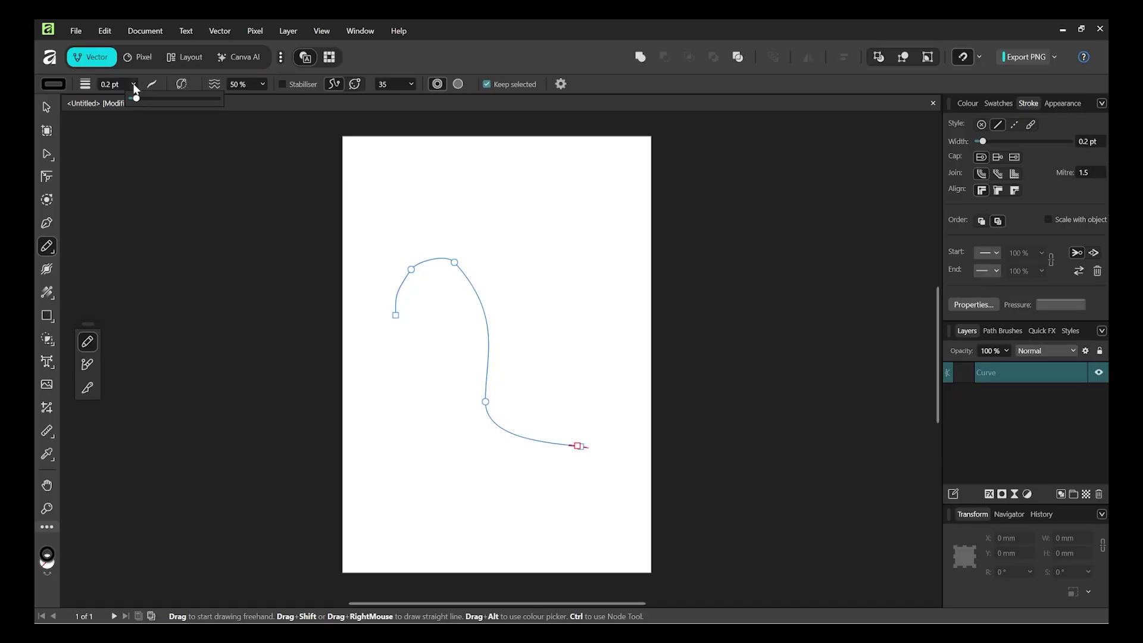
drag(141, 99, 190, 99)
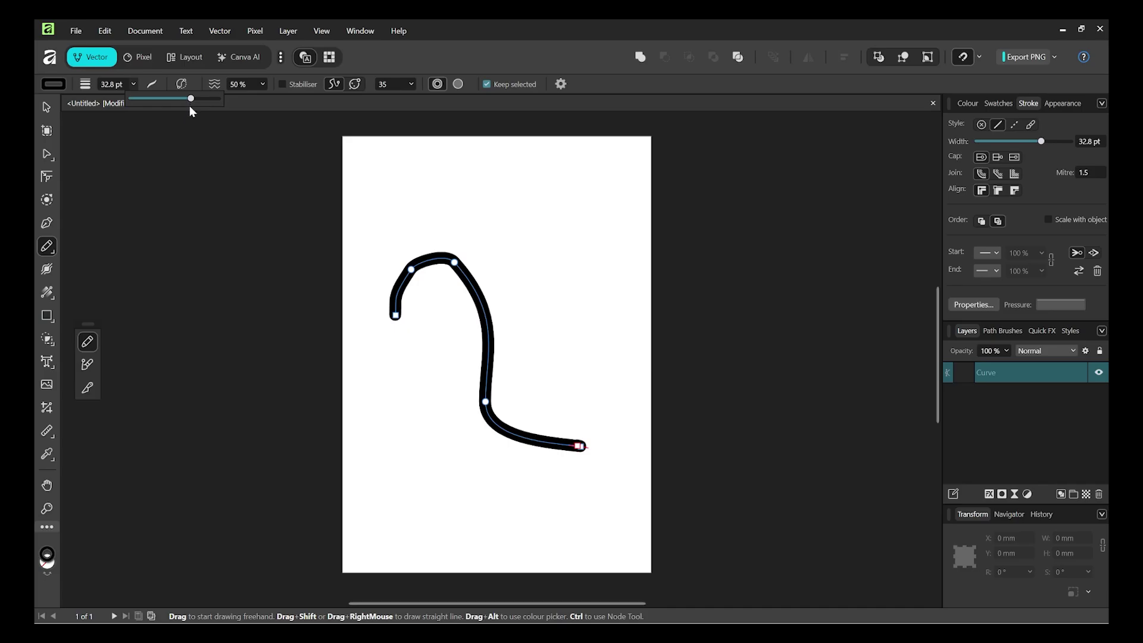
click(46, 108)
click(521, 190)
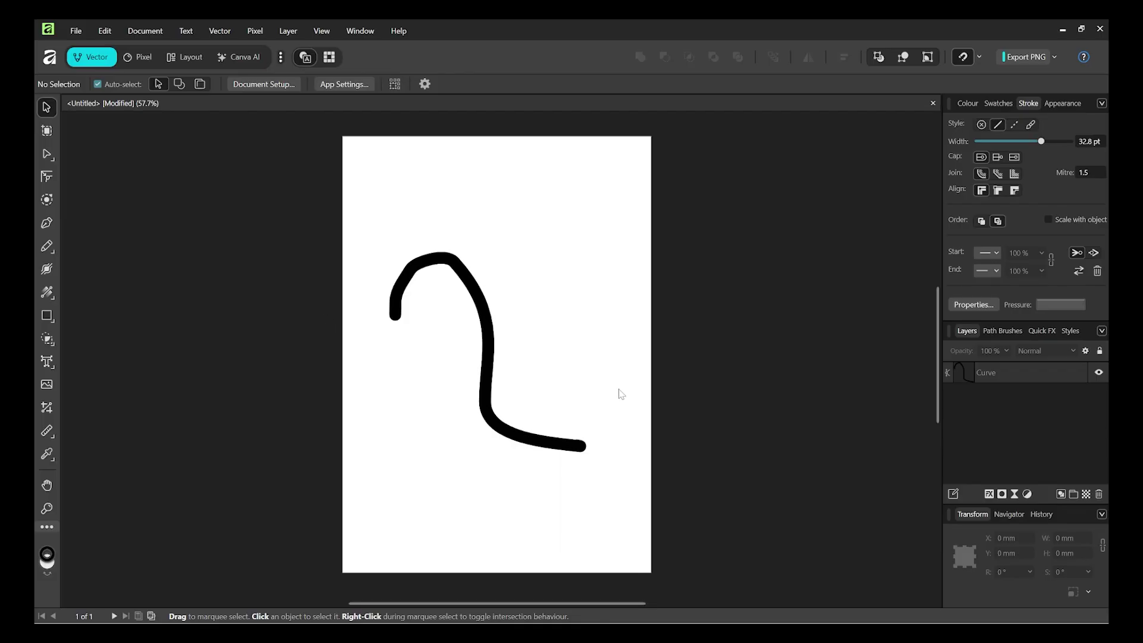
- Add a pixel layer above the curve, and delete both the pixel layer and the curve
click(460, 272)
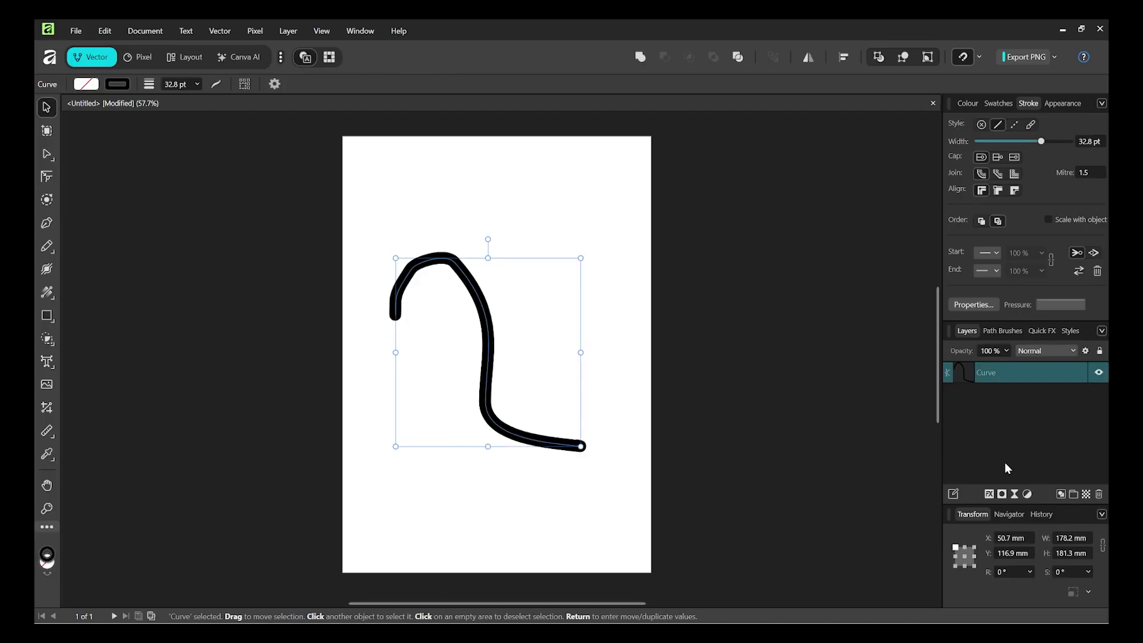
click(1085, 495)
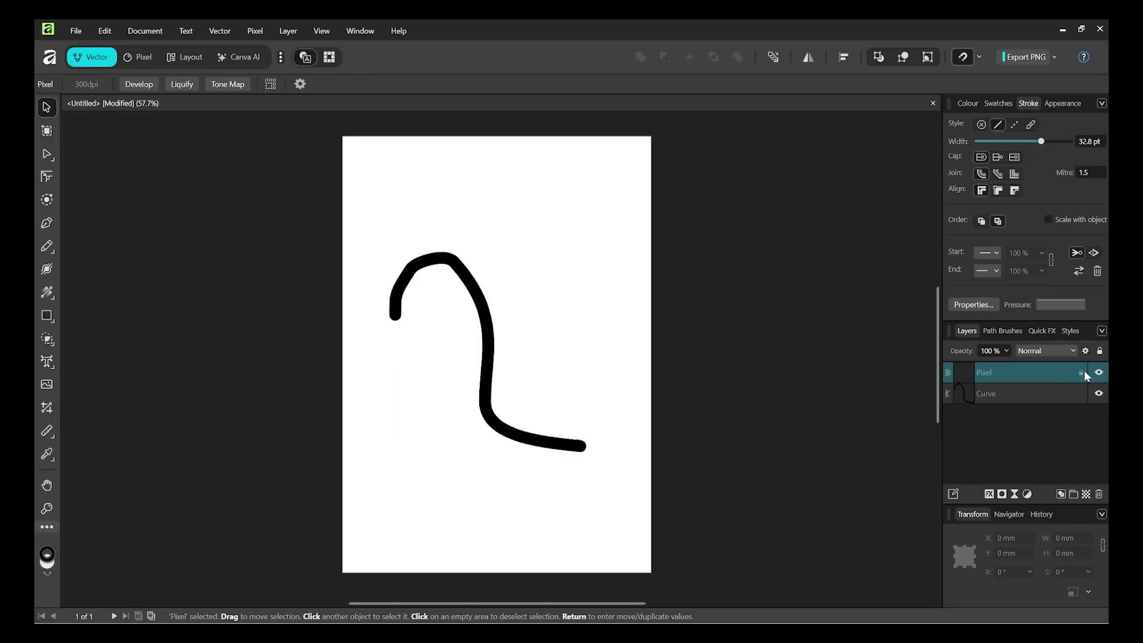
key(Delete)
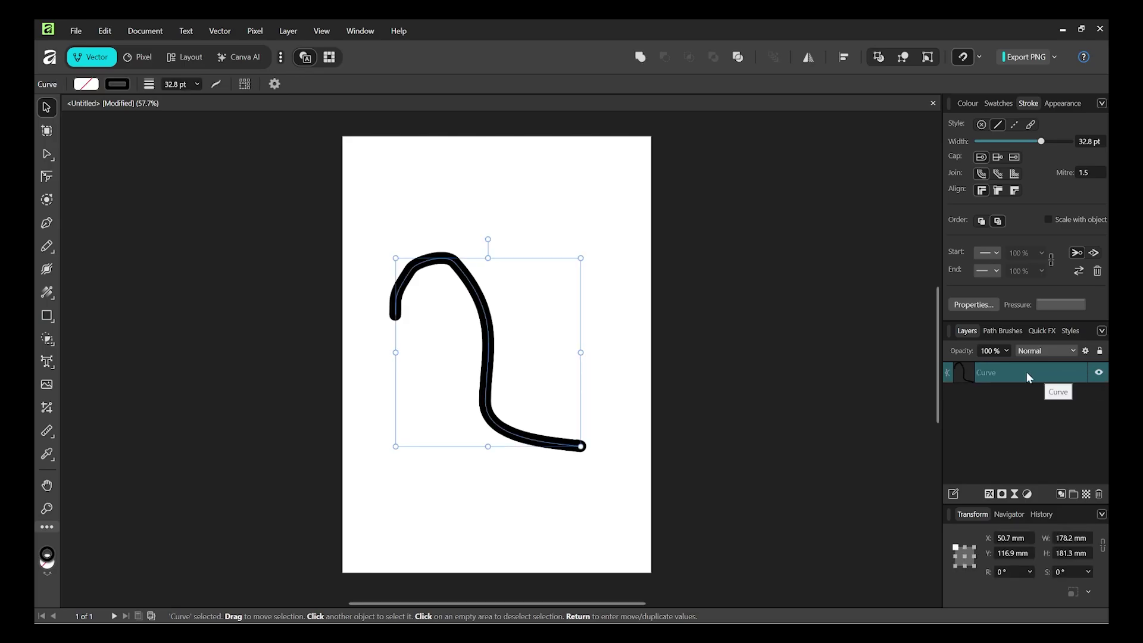
key(Delete)
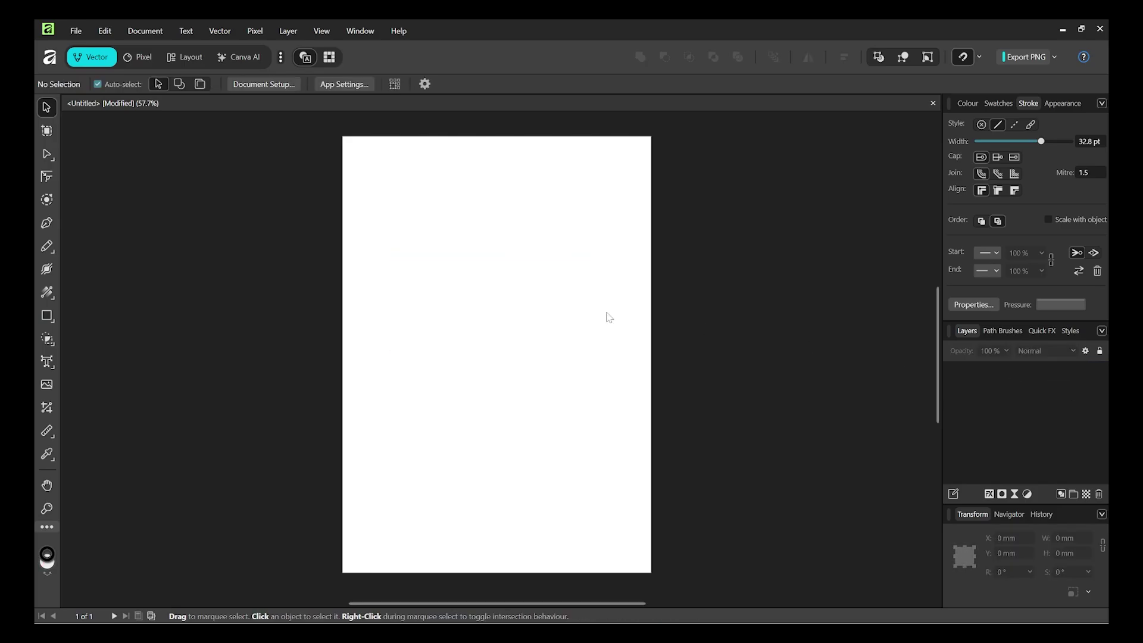
- Draw two curved Pencil strokes down the page without the stabiliser, deleting each one
click(46, 252)
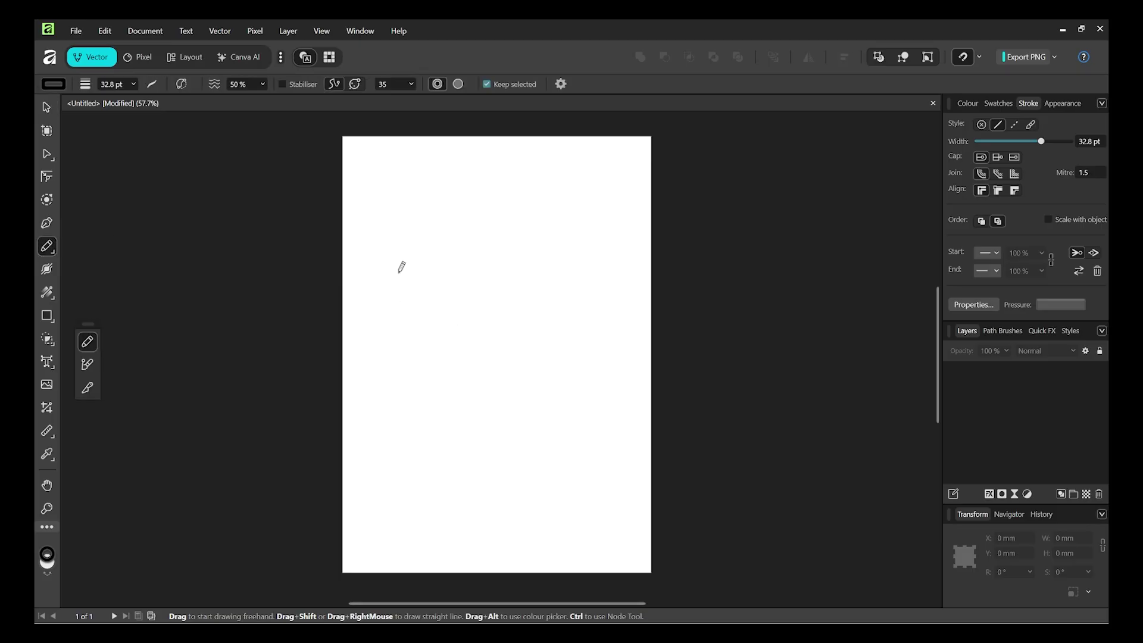
mouse_move(401, 267)
mouse_down()
mouse_move(528, 403)
mouse_move(600, 441)
mouse_up()
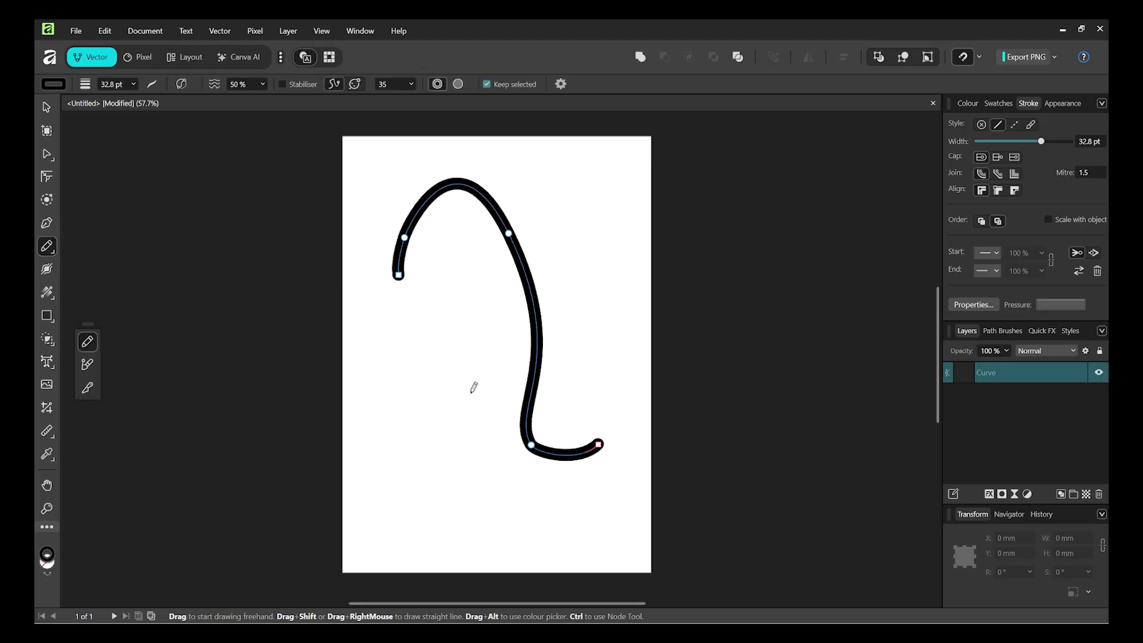
key(Delete)
mouse_move(432, 289)
mouse_down()
mouse_move(488, 380)
mouse_move(606, 457)
mouse_up()
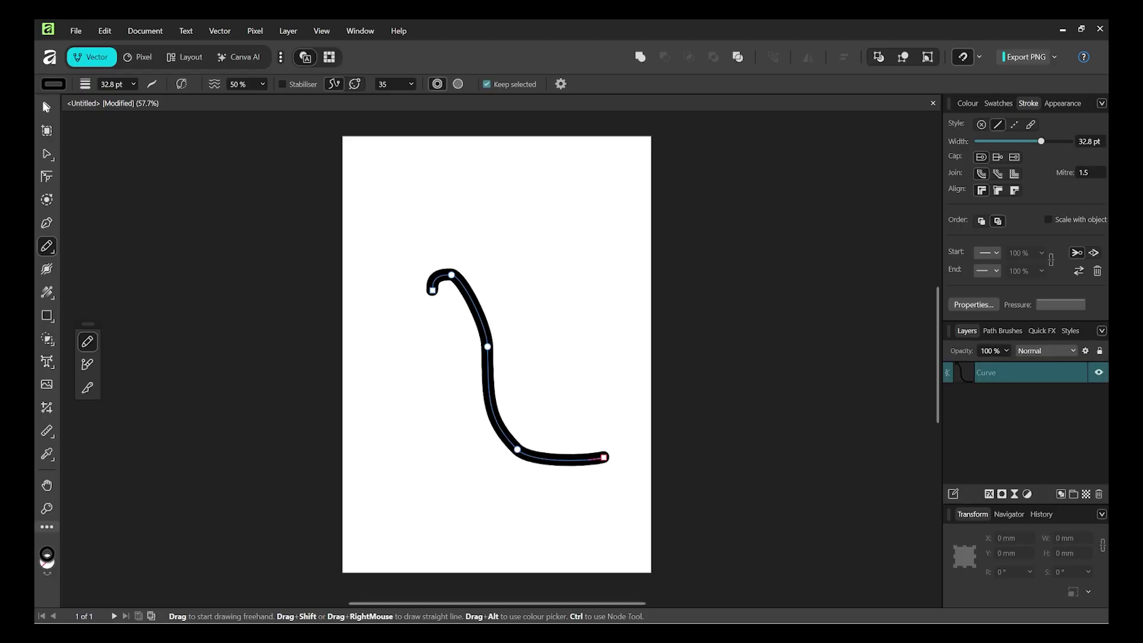
click(47, 107)
click(498, 264)
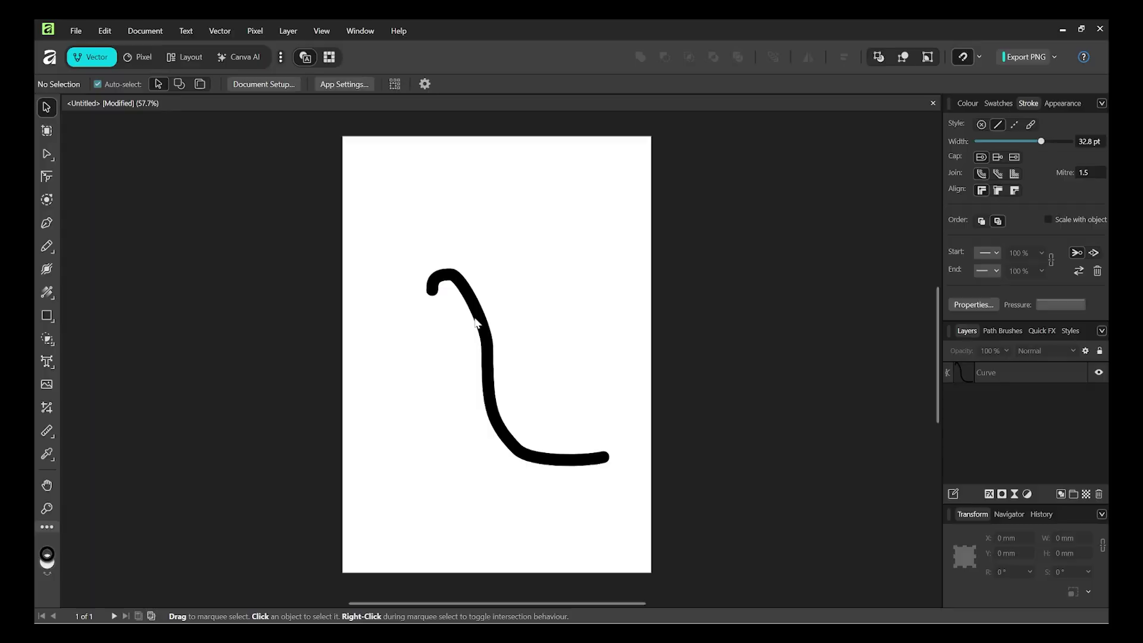
click(460, 291)
key(Delete)
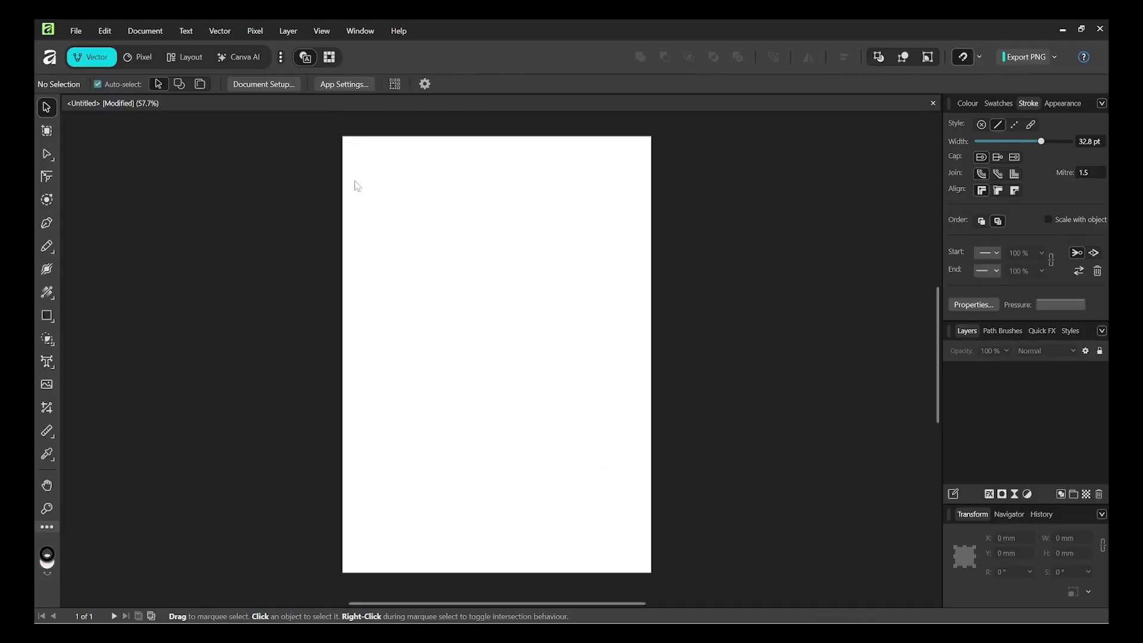
- Turn on the Pencil tool's stabiliser and set its smoothness to 100 %
click(49, 248)
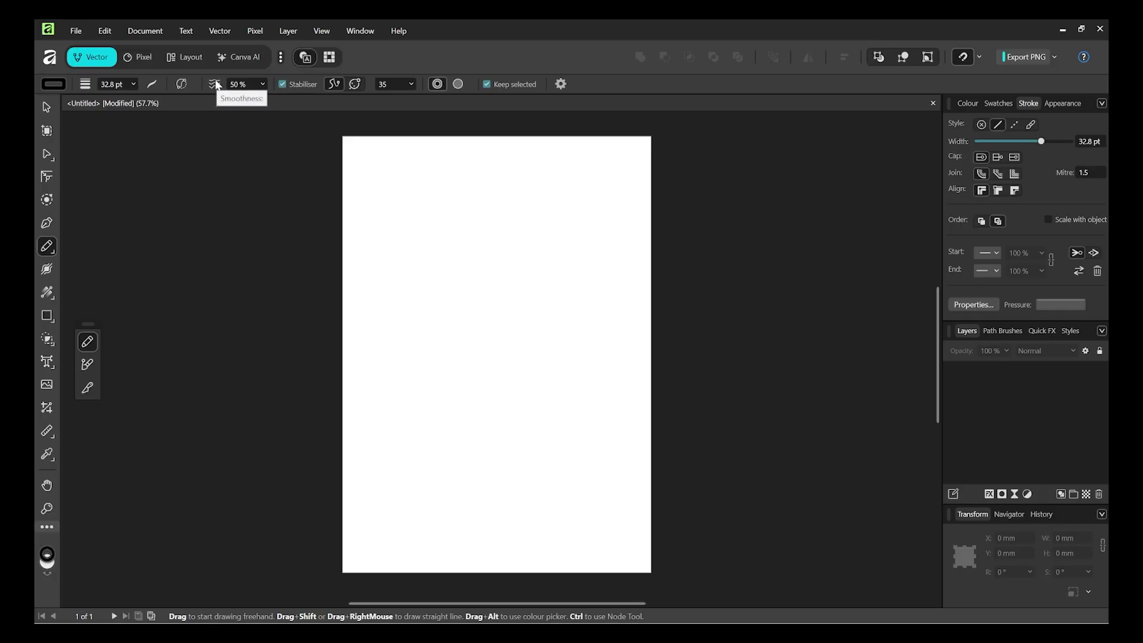
click(263, 87)
drag(270, 98, 612, 112)
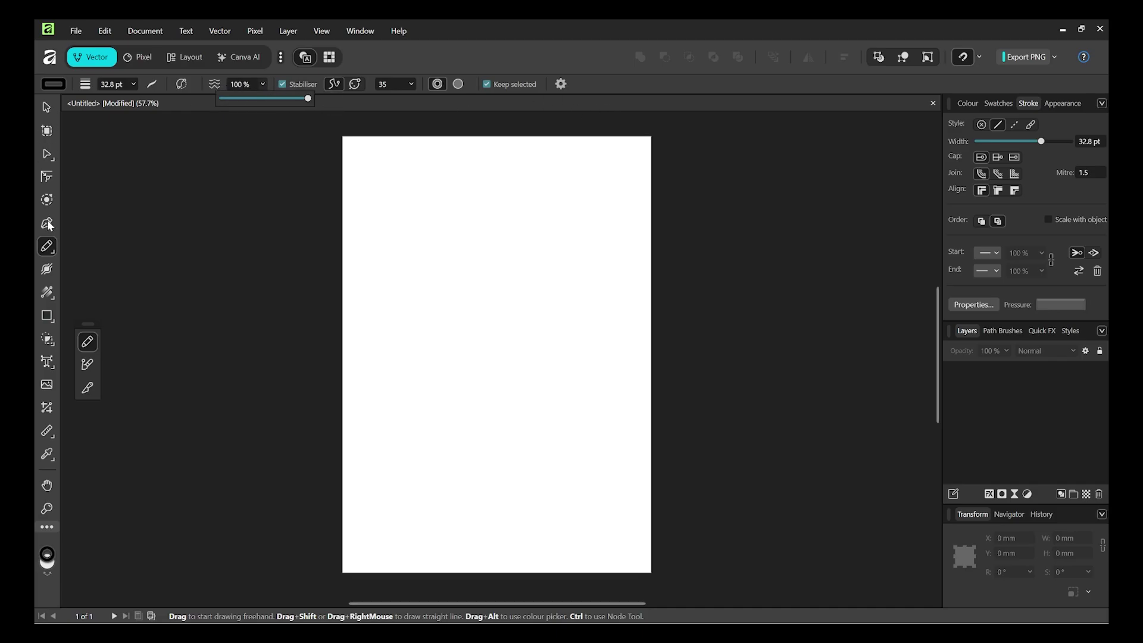
- Draw a hook-shaped stabilised Pencil curve on the left half of the page, and delete it
click(49, 245)
mouse_move(392, 279)
mouse_down()
mouse_move(402, 253)
mouse_move(516, 439)
mouse_move(526, 434)
mouse_up()
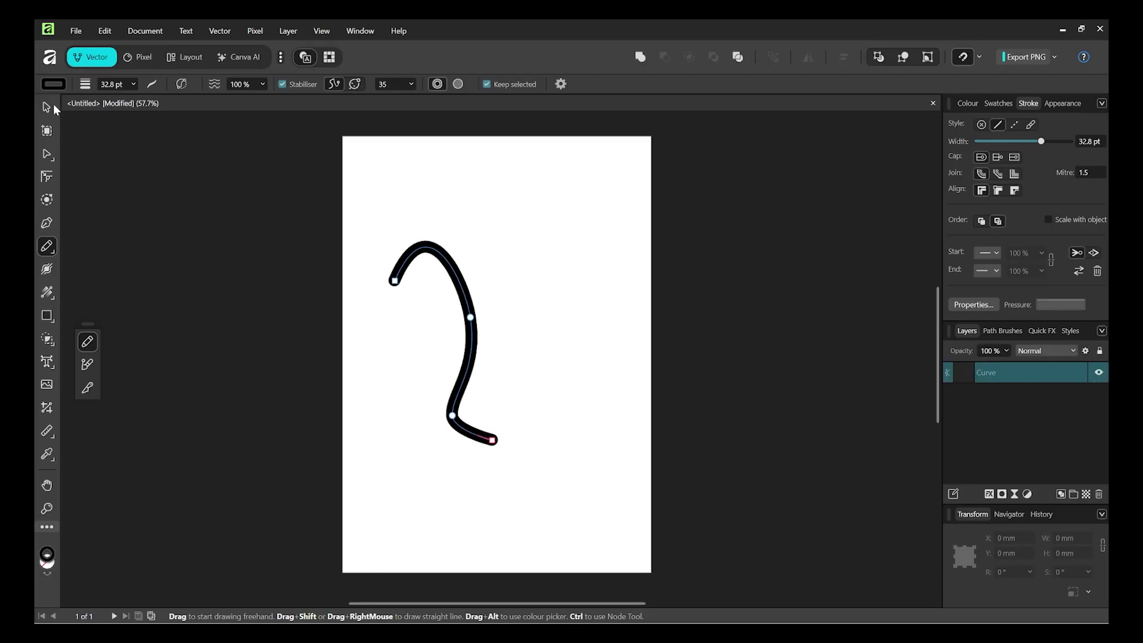
click(47, 107)
click(545, 229)
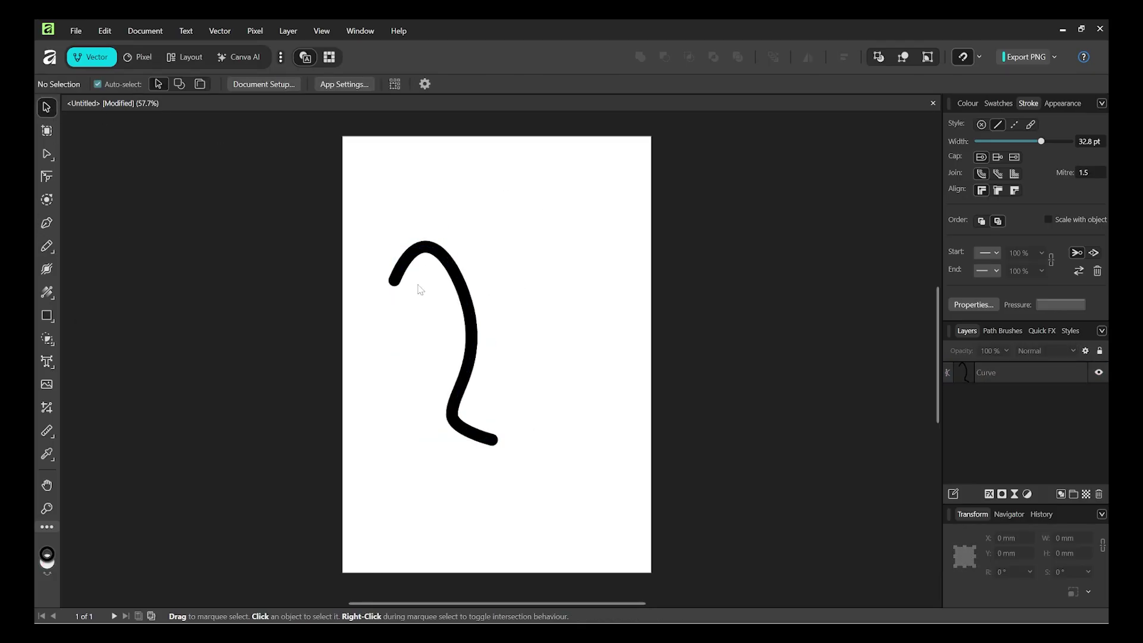
click(464, 349)
key(Delete)
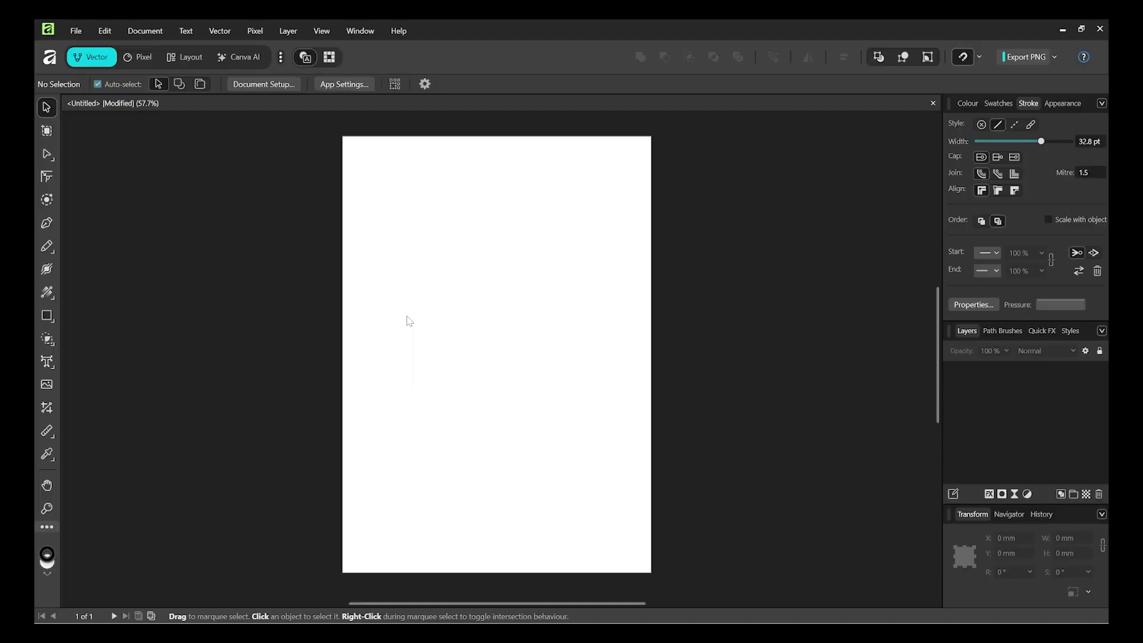
- Draw an S-shaped stabilised Pencil curve about 198 × 172 mm across the page, and delete it
key(n)
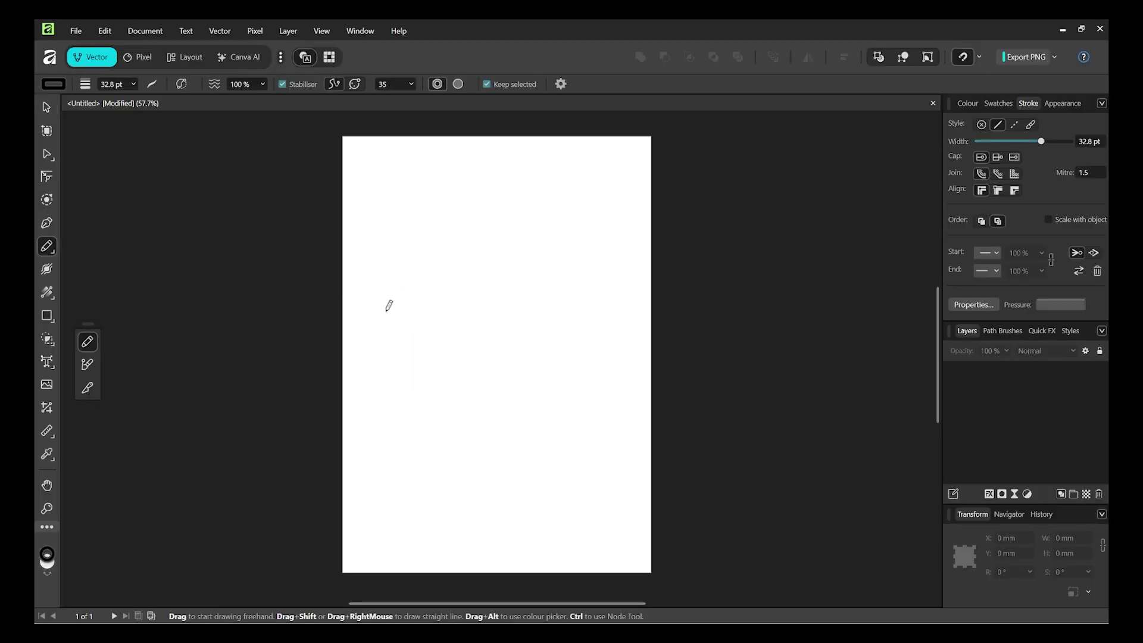
mouse_move(387, 308)
mouse_down()
mouse_move(401, 281)
mouse_move(460, 309)
mouse_move(482, 415)
mouse_move(610, 373)
mouse_up()
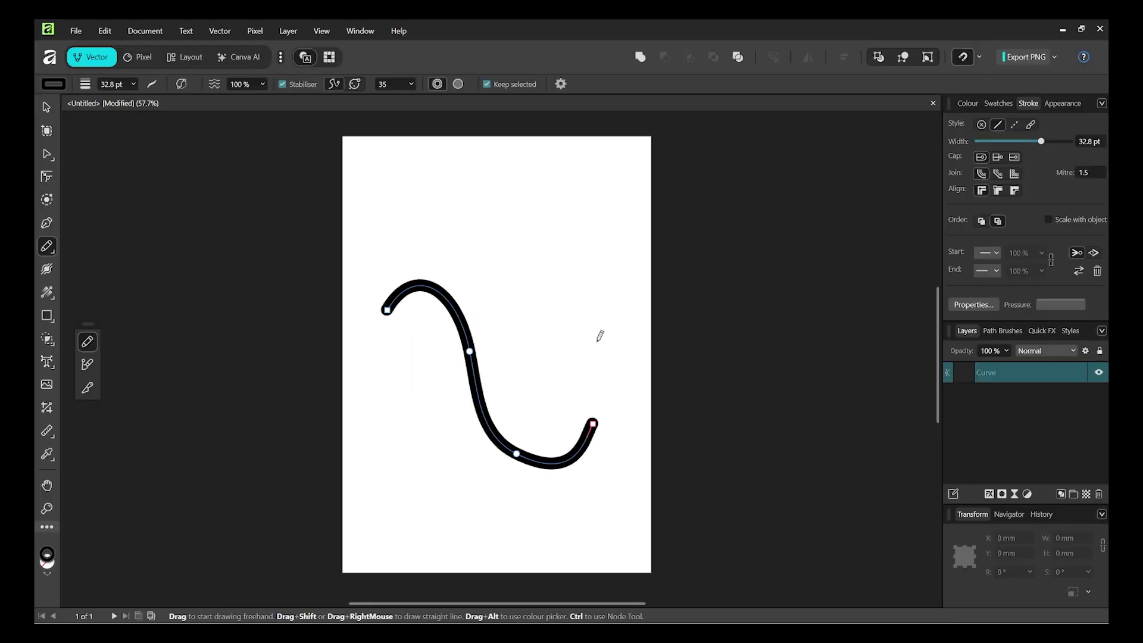
click(46, 107)
click(482, 199)
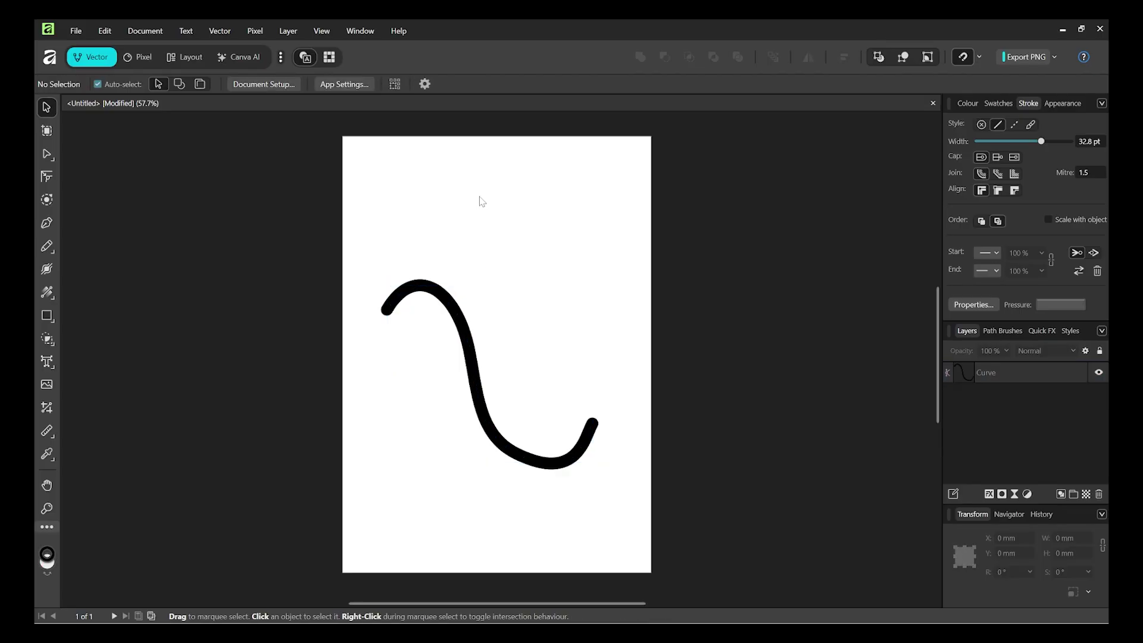
click(597, 425)
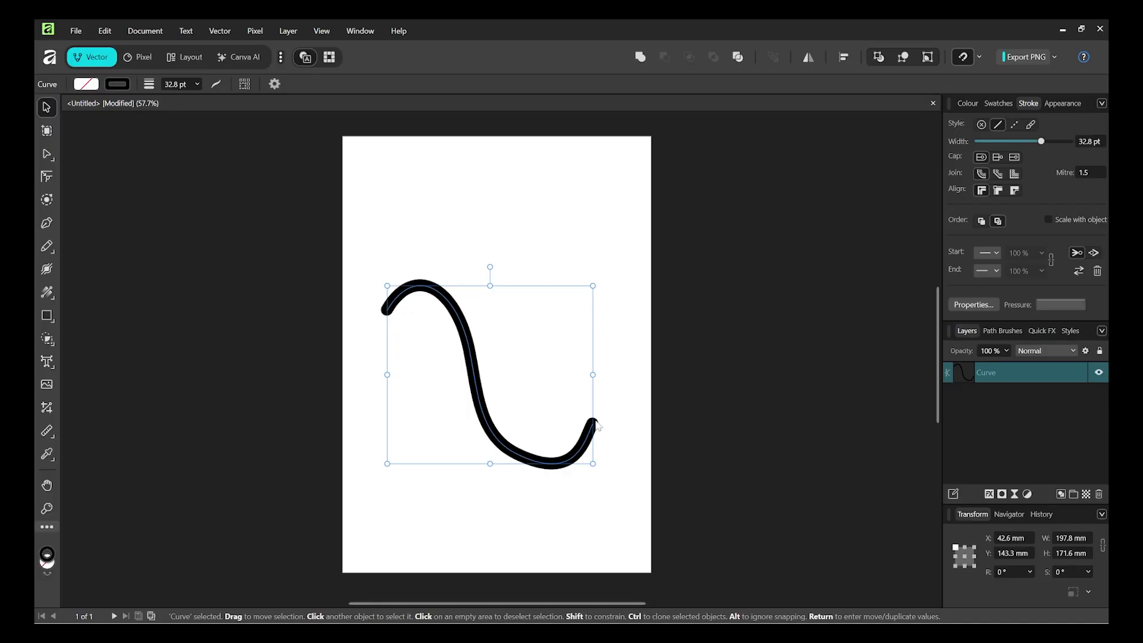
click(402, 372)
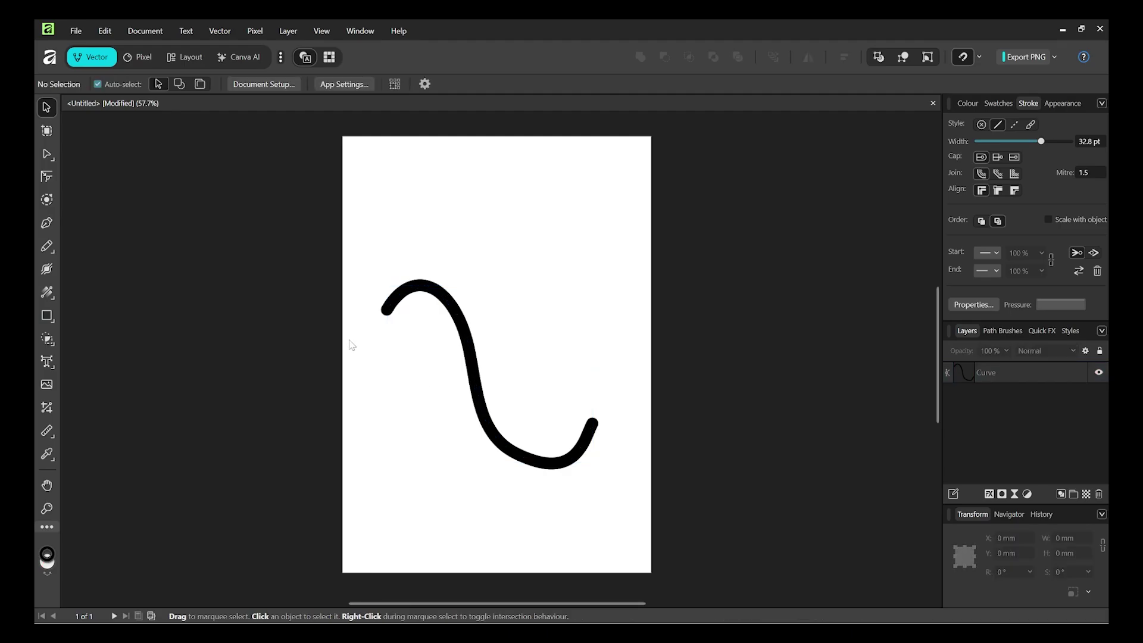
click(451, 315)
key(Delete)
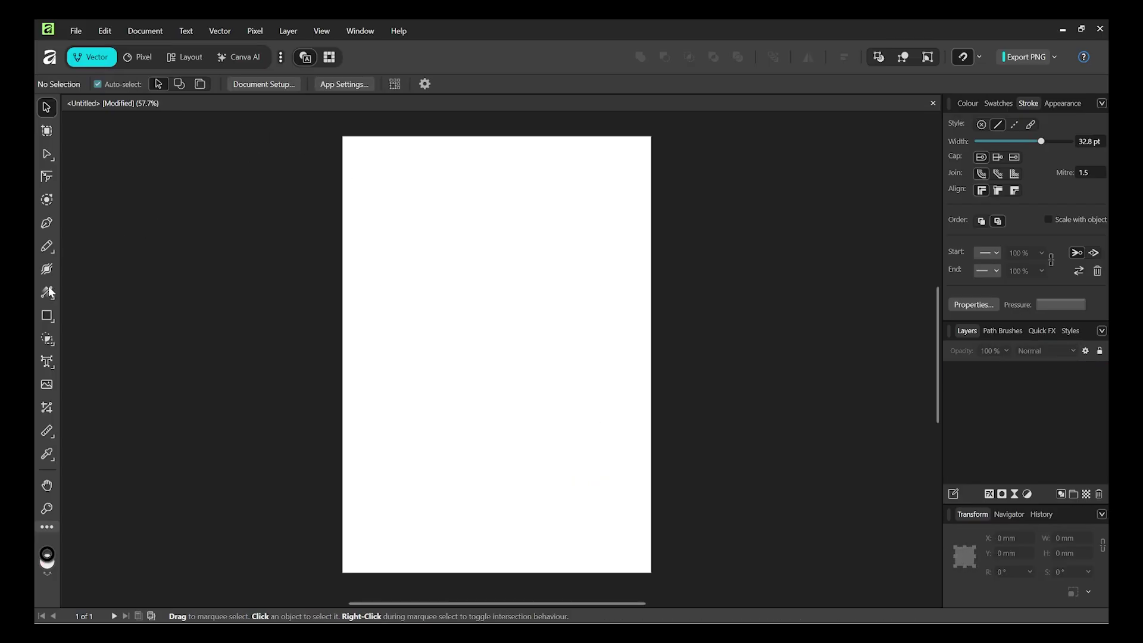
- Draw one Pencil loop with both stroke and fill and another with fill only, undoing each
key(n)
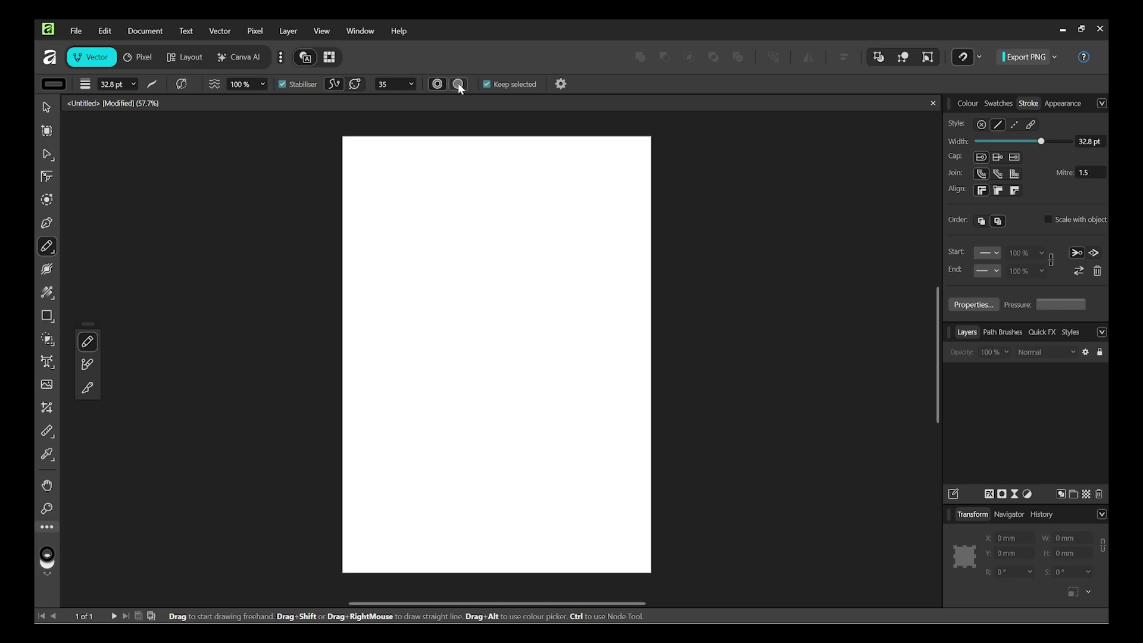
mouse_move(431, 273)
mouse_down()
mouse_move(428, 307)
mouse_move(479, 346)
mouse_move(526, 329)
mouse_move(514, 273)
mouse_move(489, 259)
mouse_move(448, 257)
mouse_move(432, 311)
mouse_up()
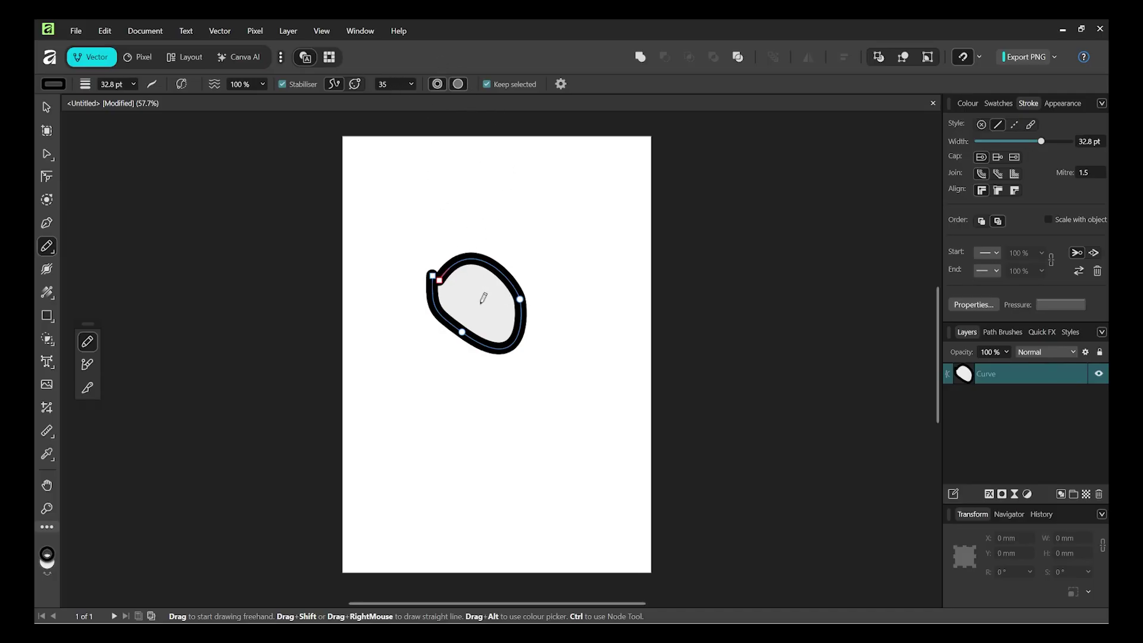
key(ctrl+z)
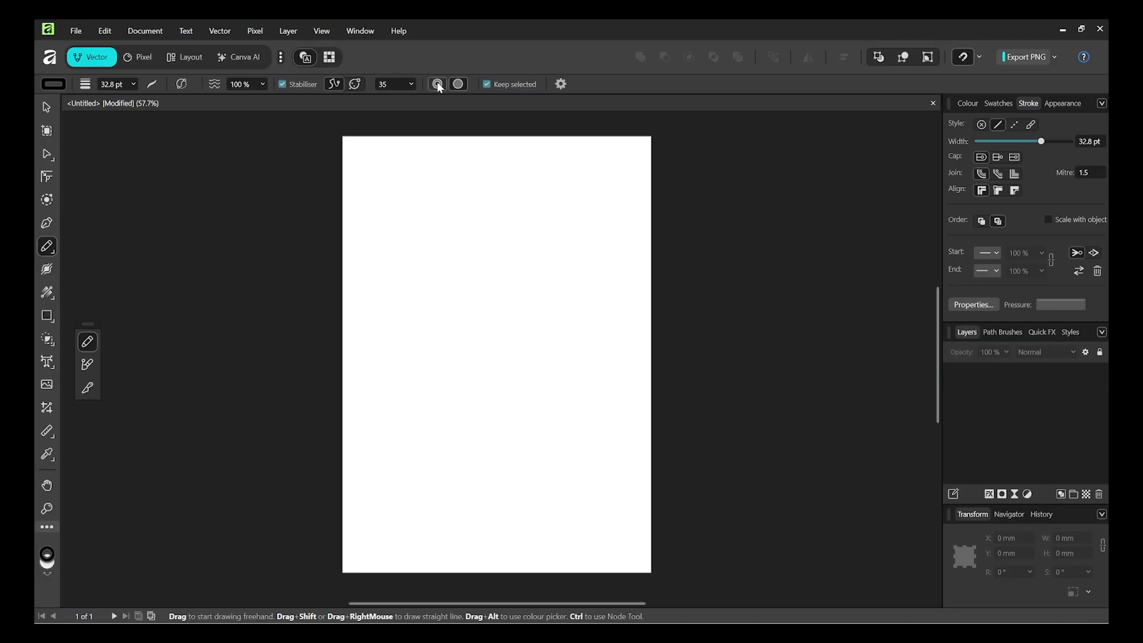
mouse_move(438, 252)
mouse_down()
mouse_move(478, 230)
mouse_move(525, 292)
mouse_move(527, 383)
mouse_move(483, 404)
mouse_move(417, 329)
mouse_move(443, 240)
mouse_up()
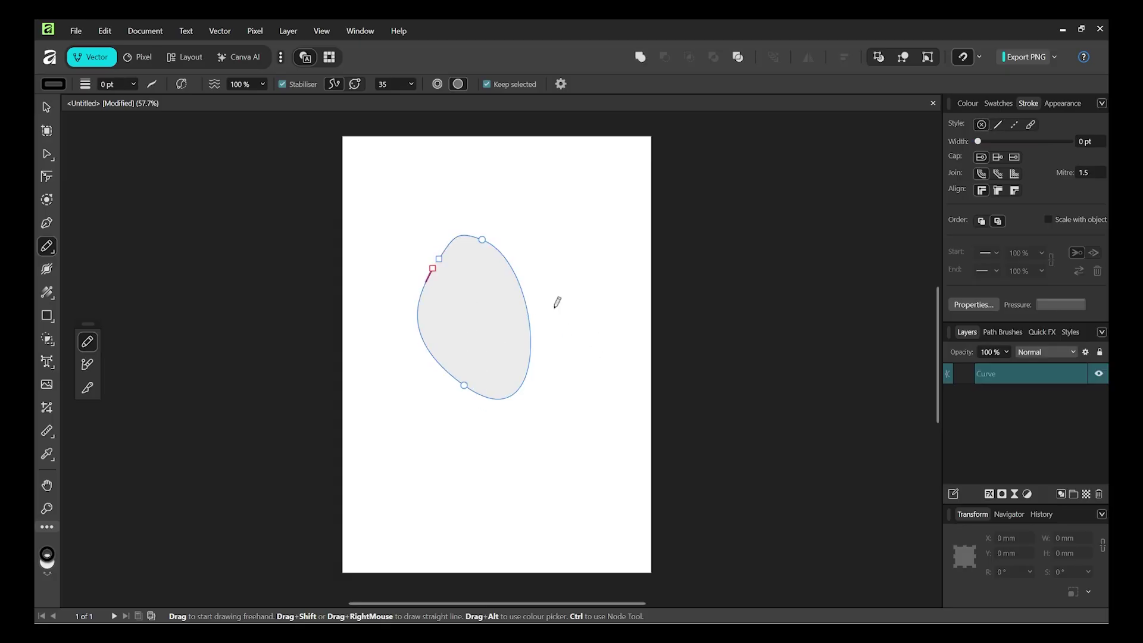
key(ctrl+z)
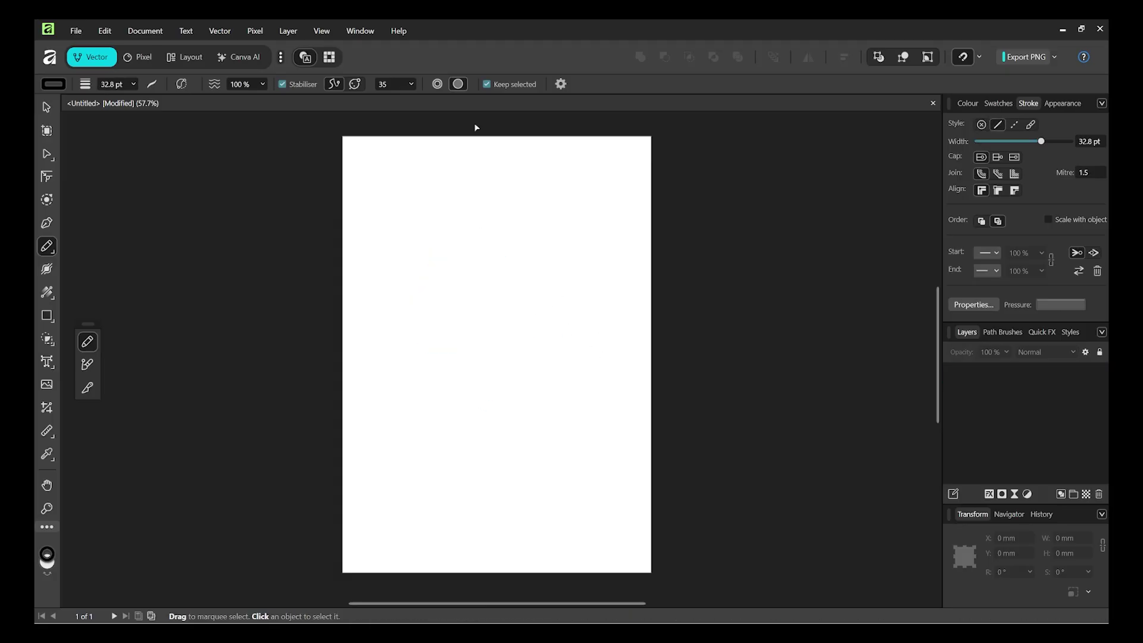
- Return the Pencil tool to stroke without fill, draw an oval loop and an open curve, and undo both
click(437, 84)
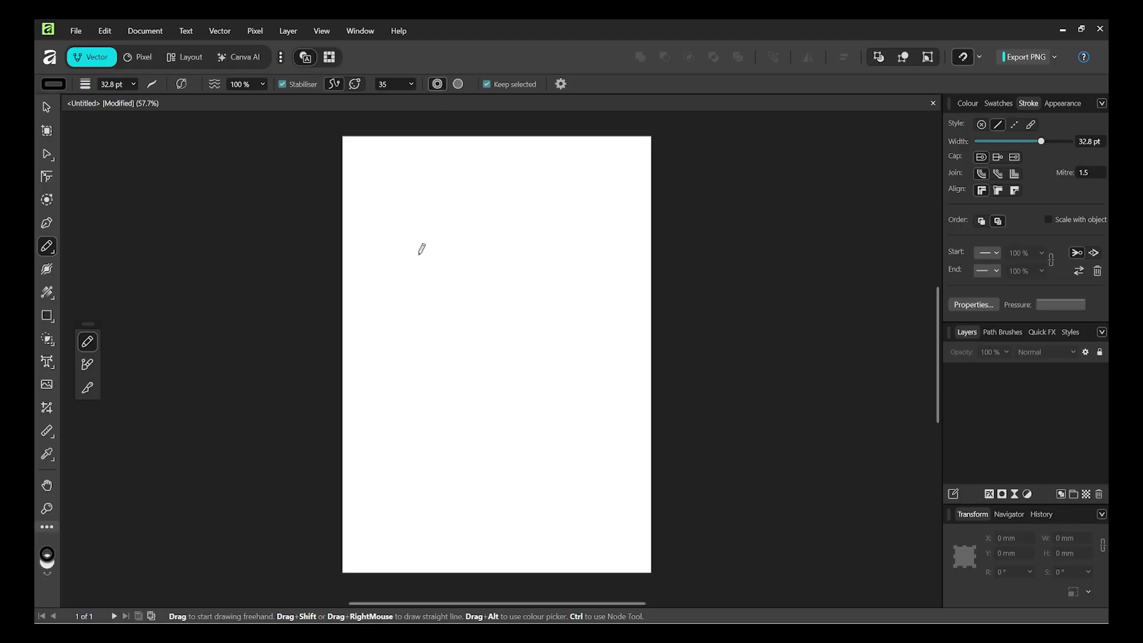
mouse_move(415, 274)
mouse_down()
mouse_move(435, 236)
mouse_move(485, 247)
mouse_move(534, 330)
mouse_move(494, 407)
mouse_move(447, 362)
mouse_move(418, 255)
mouse_up()
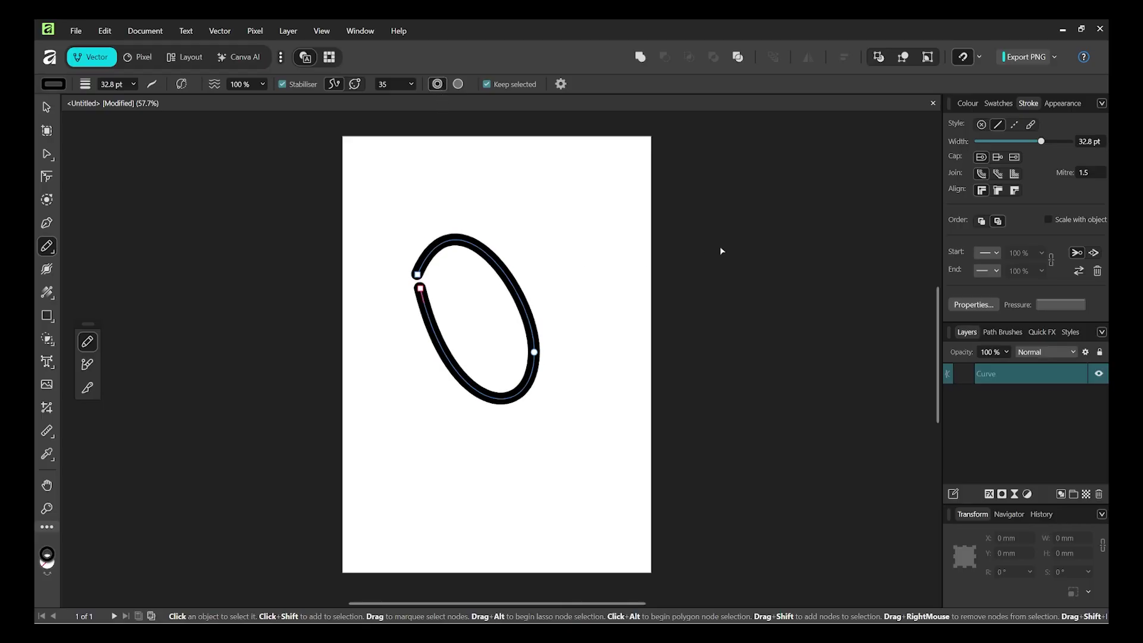
key(ctrl+z)
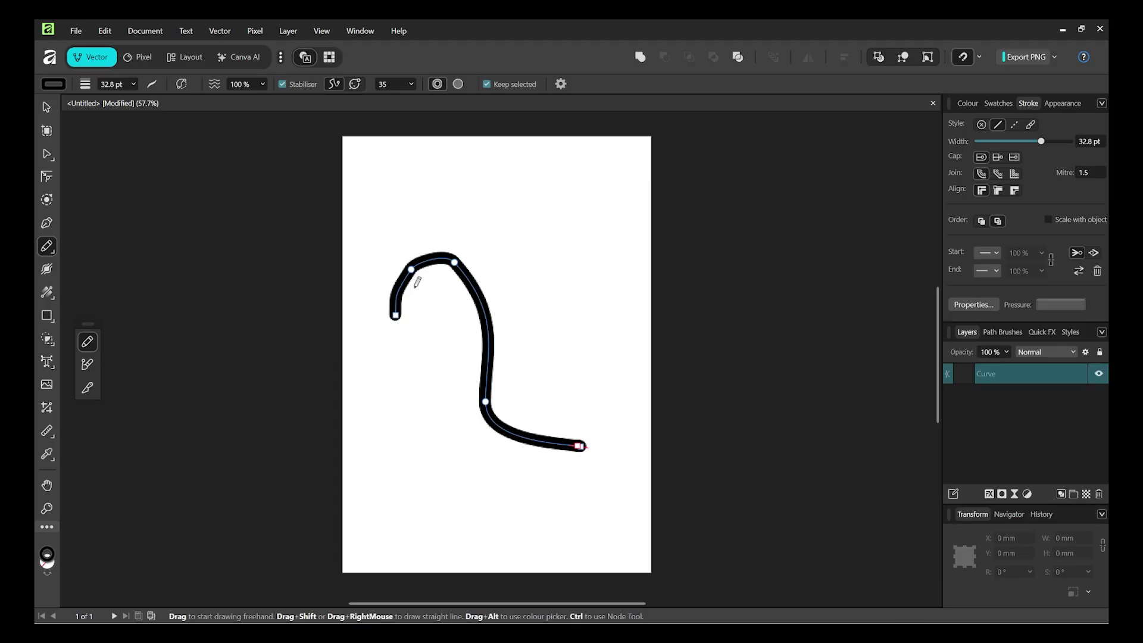
key(ctrl+z)
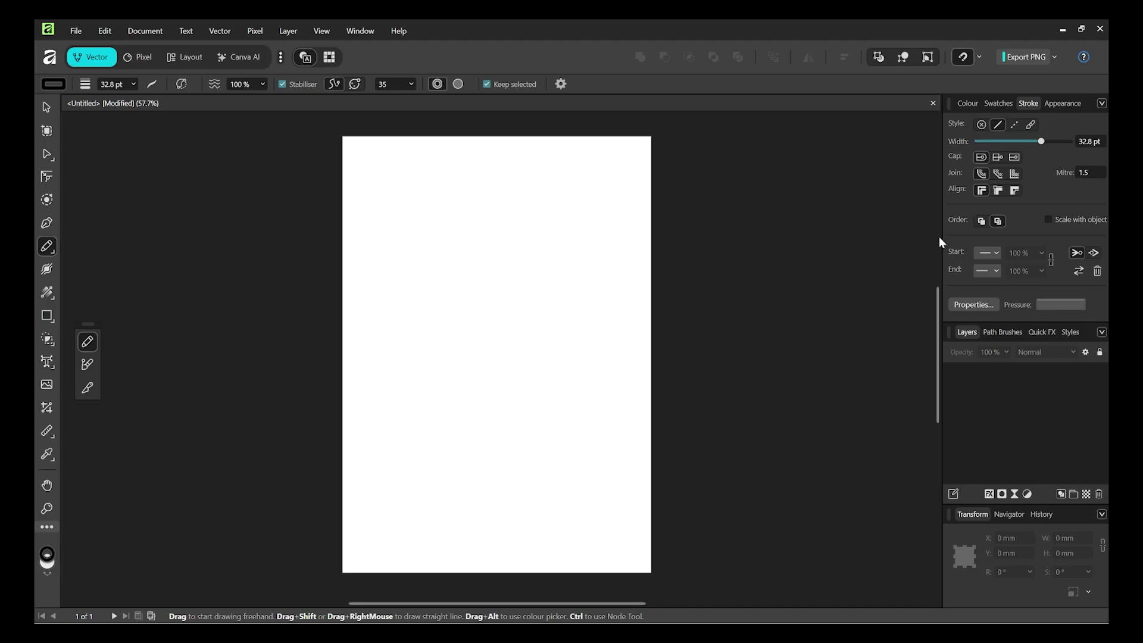
- Look at the stroke's brush properties and pressure profile, and draw and delete an even-width Pencil test curve
click(985, 305)
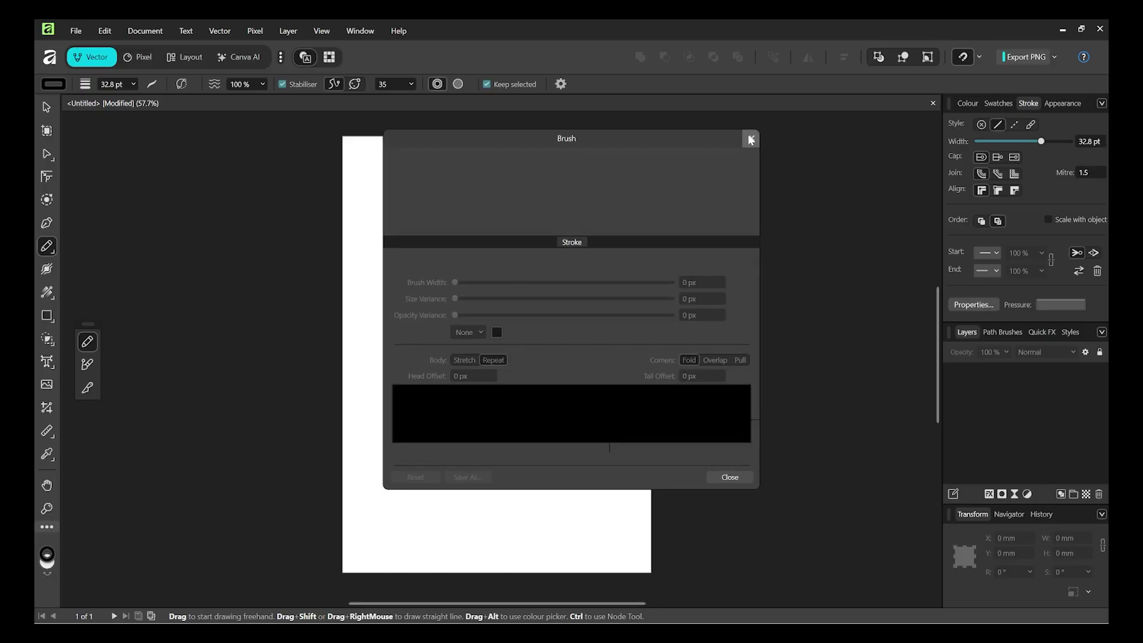
click(750, 139)
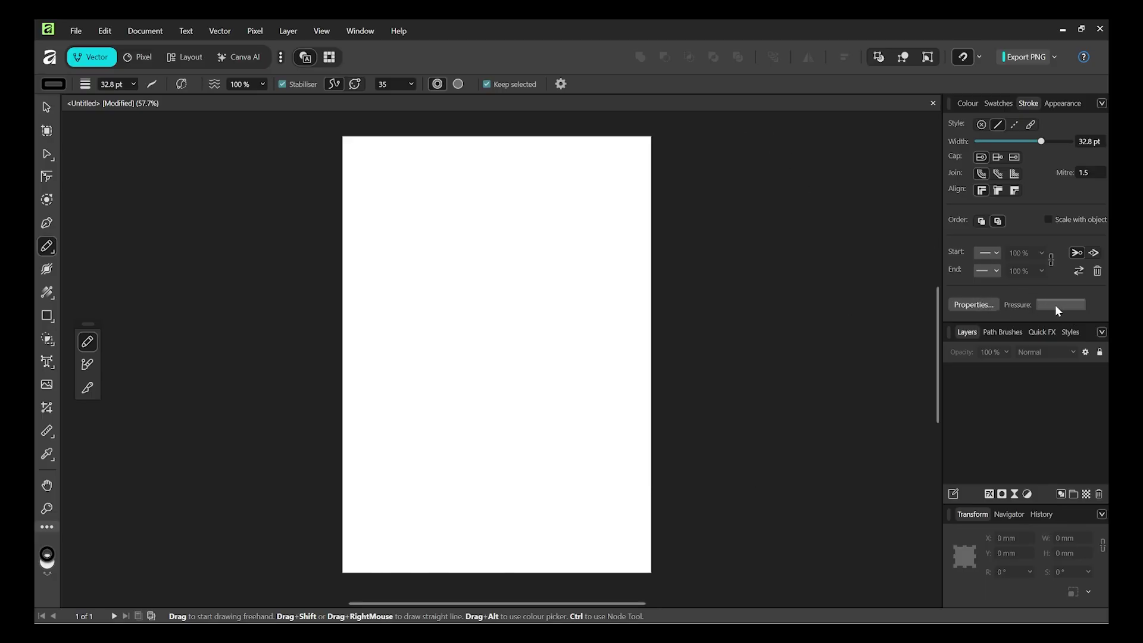
click(1053, 305)
mouse_move(386, 309)
mouse_down()
mouse_move(472, 376)
mouse_move(471, 469)
mouse_up()
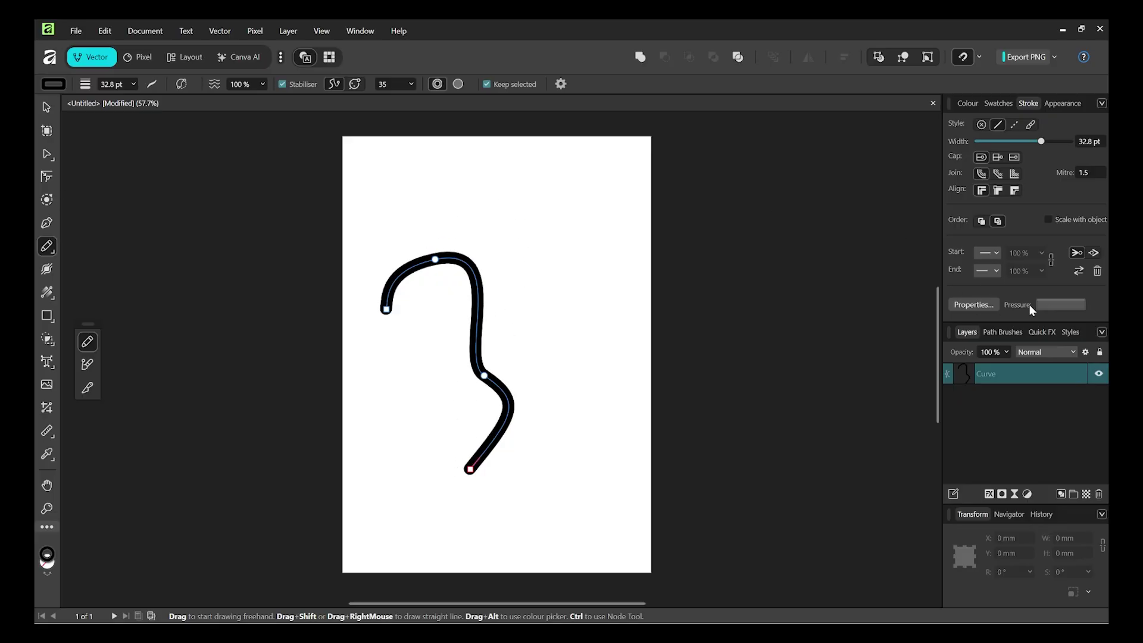
key(Delete)
- Shape the stroke's pressure profile into an arch with zero at both ends and full pressure mid-stroke, and save the profile
click(1057, 304)
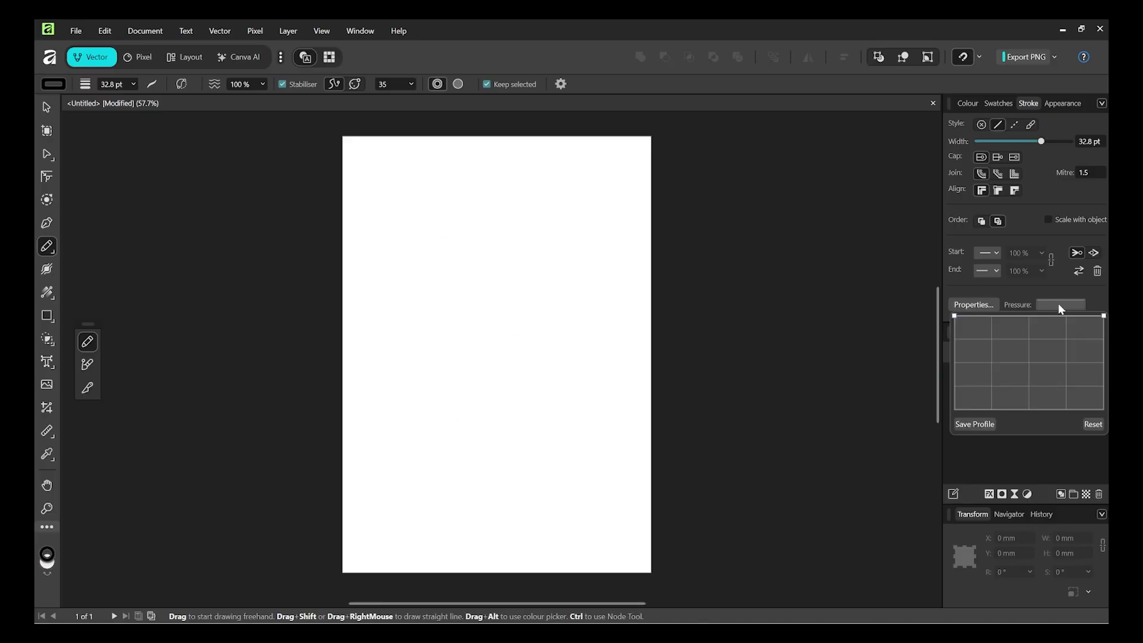
mouse_move(954, 316)
mouse_down()
mouse_move(954, 326)
mouse_move(953, 310)
mouse_up()
drag(952, 316, 969, 415)
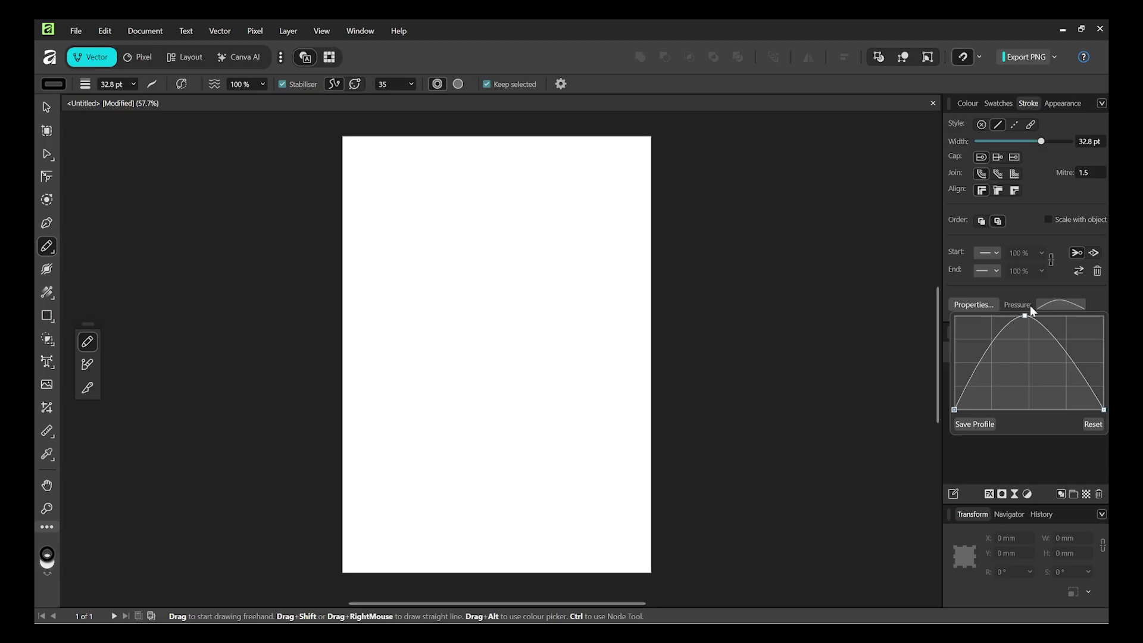
drag(1026, 316, 1030, 316)
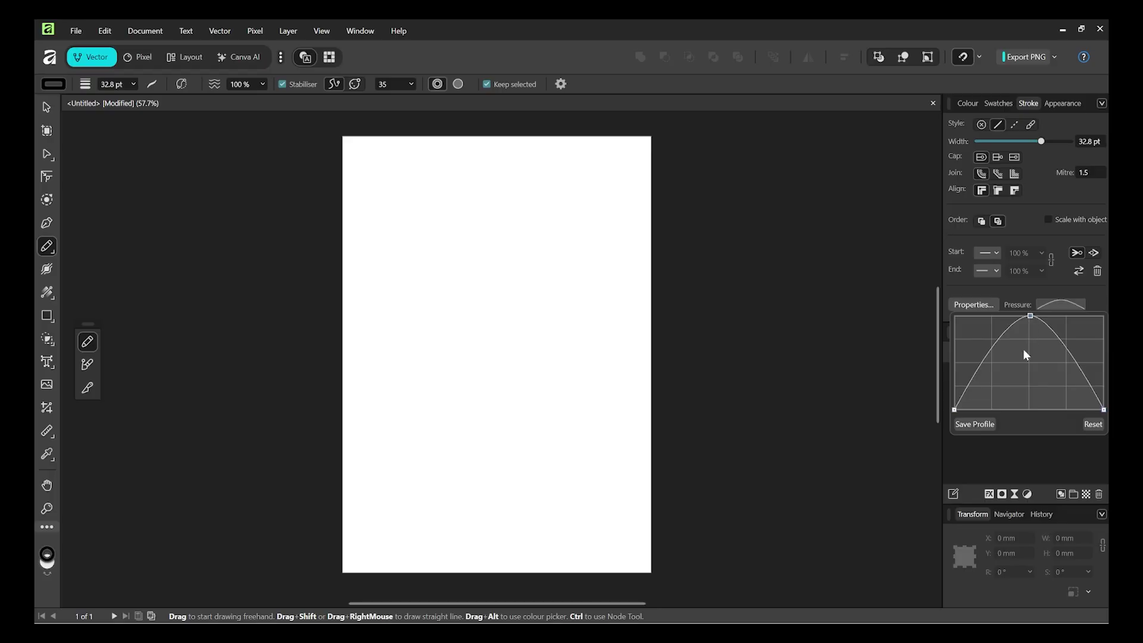
click(979, 425)
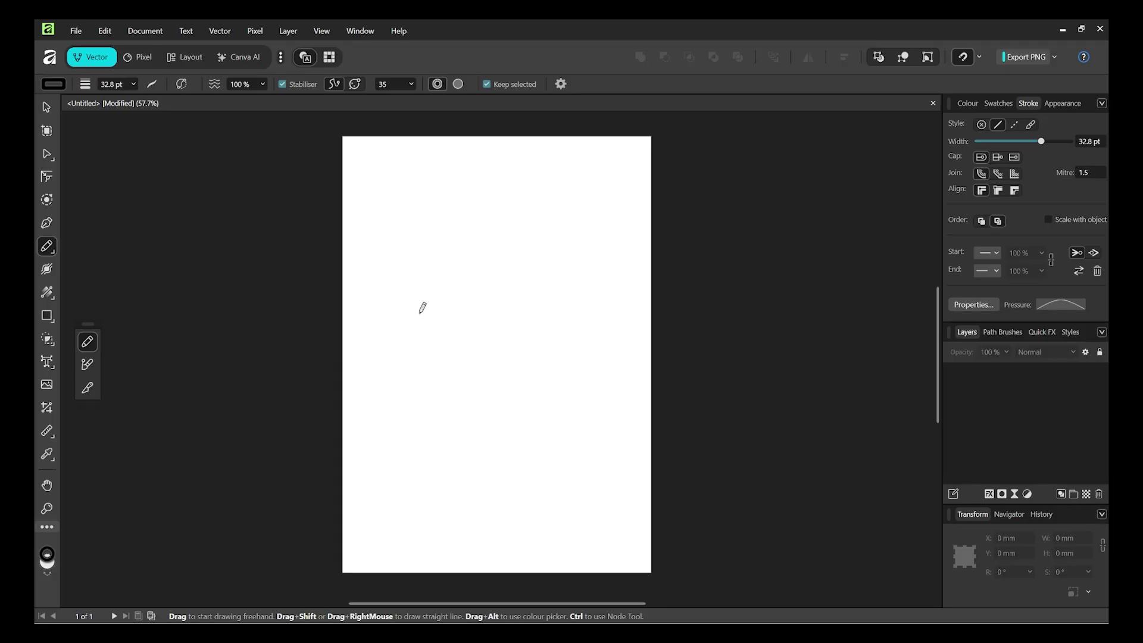
- Draw a looping tapered Pencil curve about 211 × 162 mm and move it to about X 47.8 mm, Y 128.9 mm
mouse_move(420, 308)
mouse_down()
mouse_move(451, 255)
mouse_move(481, 254)
mouse_move(510, 277)
mouse_move(529, 344)
mouse_move(513, 396)
mouse_move(489, 415)
mouse_move(434, 423)
mouse_move(410, 410)
mouse_move(414, 381)
mouse_move(466, 370)
mouse_move(539, 418)
mouse_move(582, 429)
mouse_move(626, 402)
mouse_move(633, 257)
mouse_up()
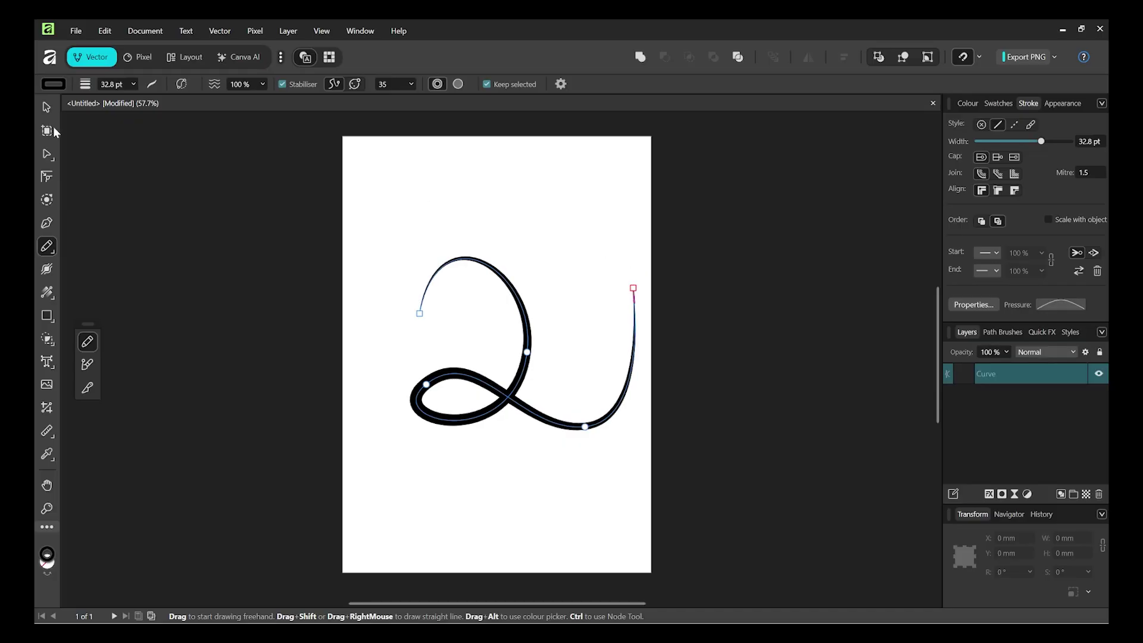
click(47, 108)
click(230, 238)
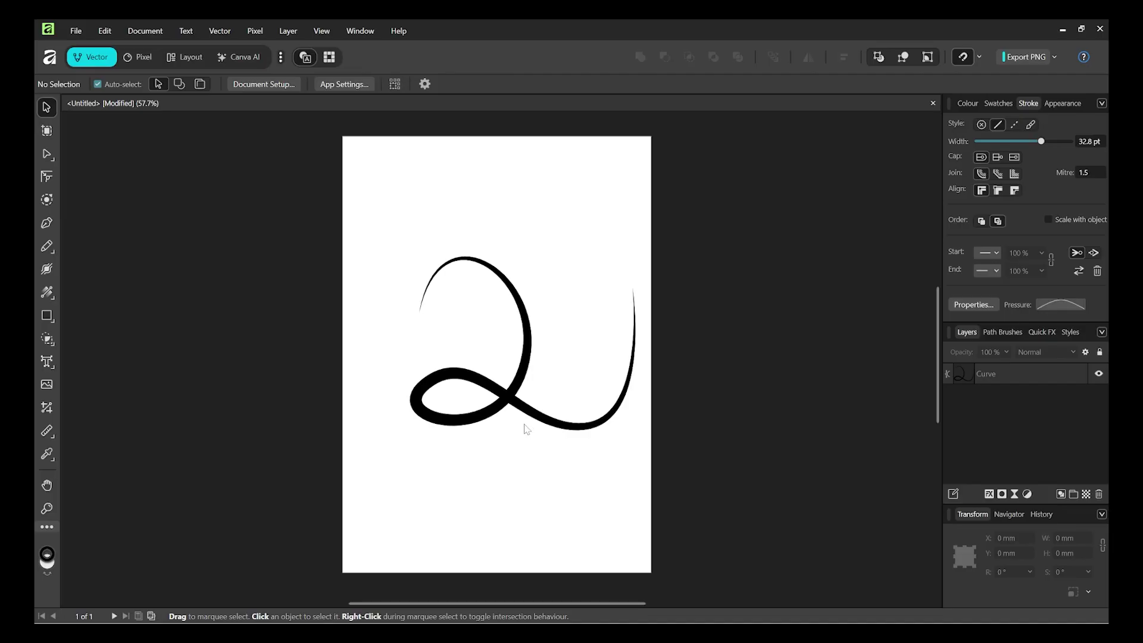
click(510, 392)
drag(510, 393, 488, 404)
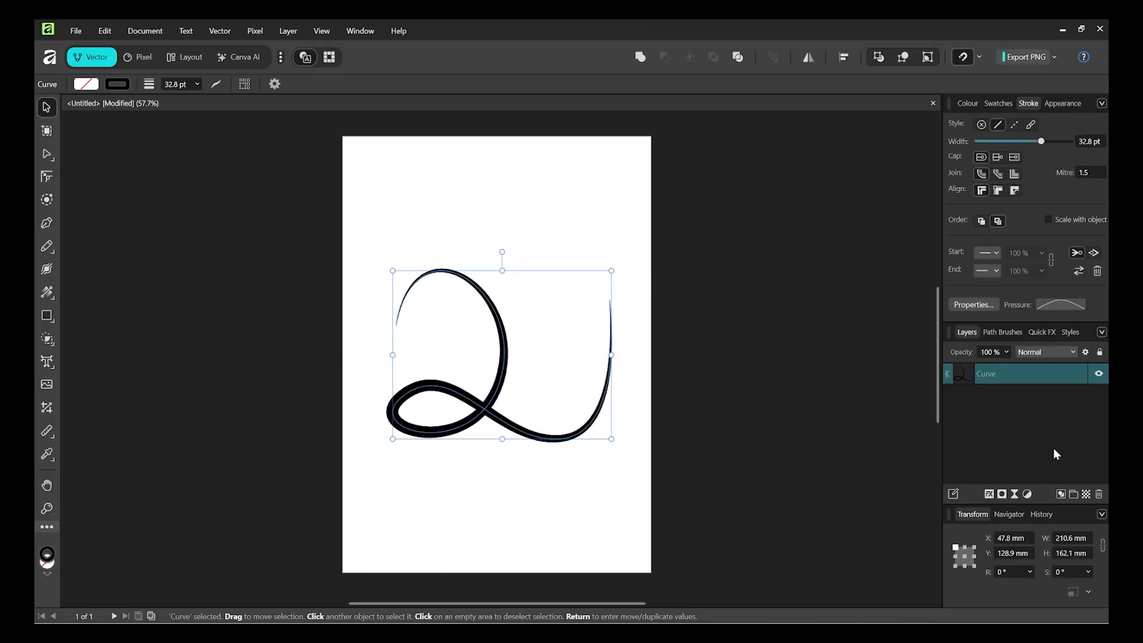
- Draw a second tapered Pencil curve shaped like a 3 in the upper part of the page and delete it
click(582, 225)
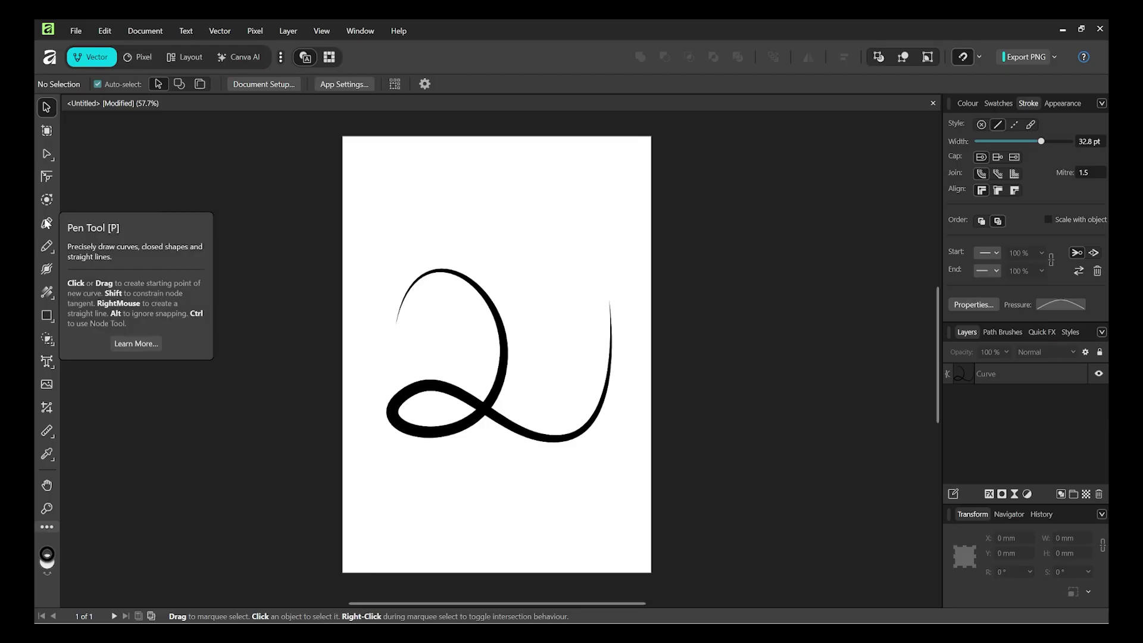
click(47, 246)
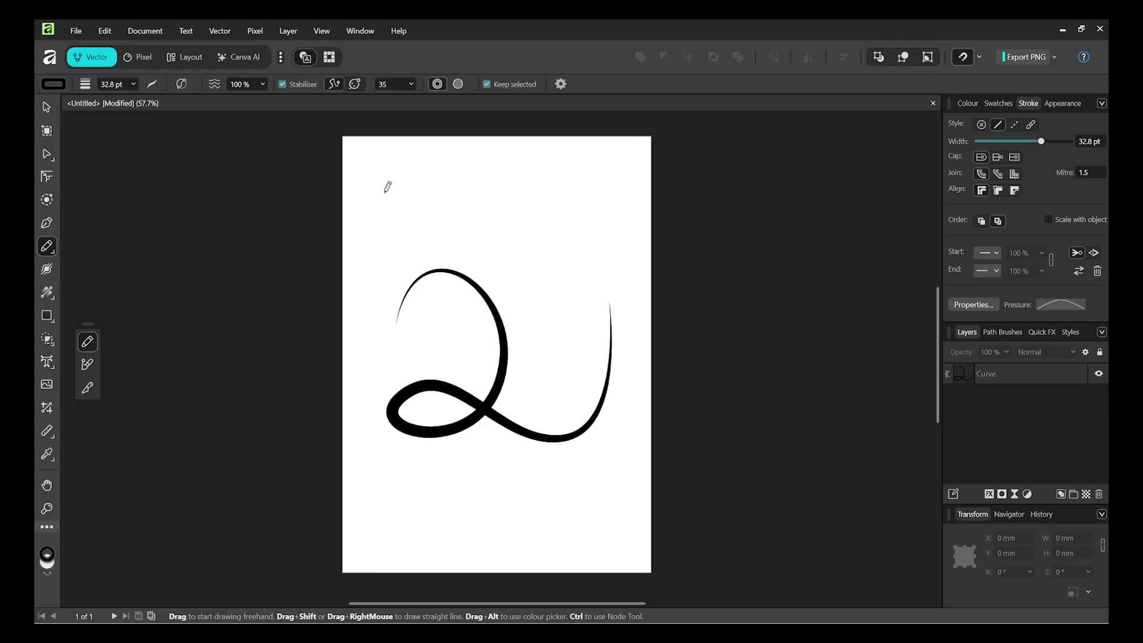
mouse_move(393, 178)
mouse_down()
mouse_move(420, 146)
mouse_move(445, 155)
mouse_move(452, 228)
mouse_move(403, 240)
mouse_move(412, 216)
mouse_move(448, 217)
mouse_move(474, 241)
mouse_move(476, 265)
mouse_move(458, 297)
mouse_move(392, 292)
mouse_move(378, 270)
mouse_move(382, 233)
mouse_move(598, 242)
mouse_move(571, 235)
mouse_up()
click(46, 107)
click(487, 225)
click(726, 267)
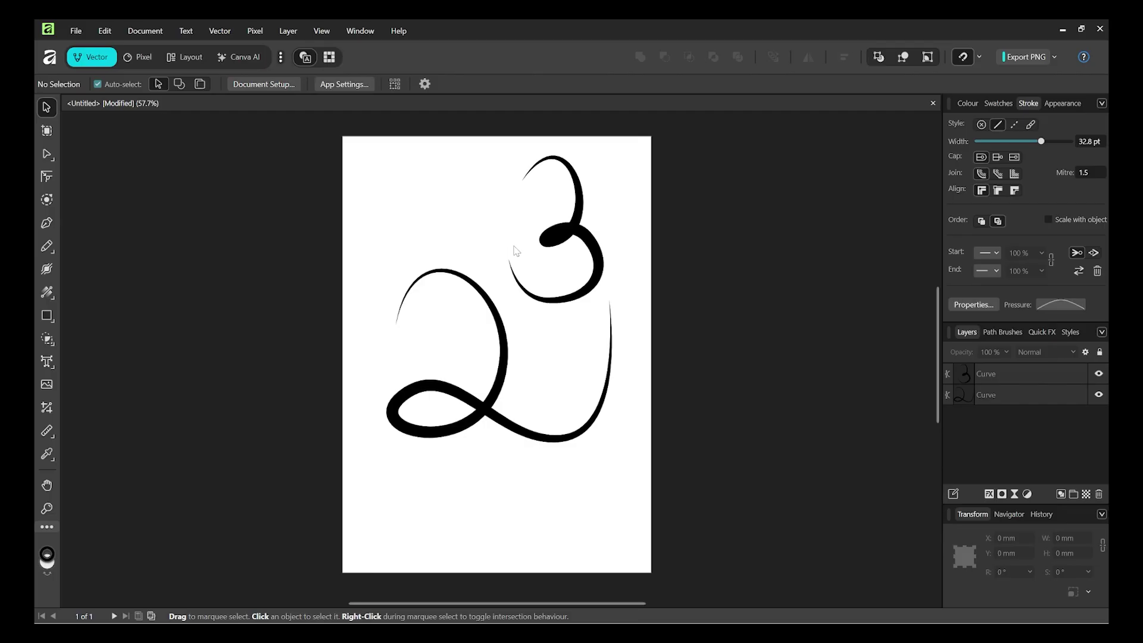
click(569, 234)
key(Delete)
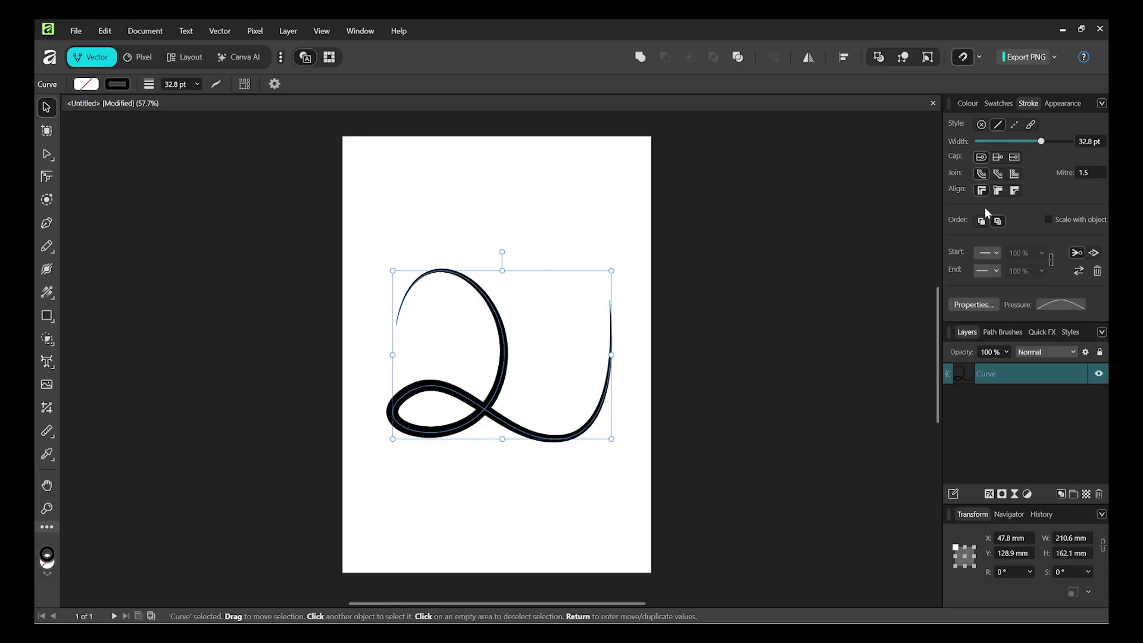
- Delete the large looping tapered curve from the page
click(113, 85)
click(117, 86)
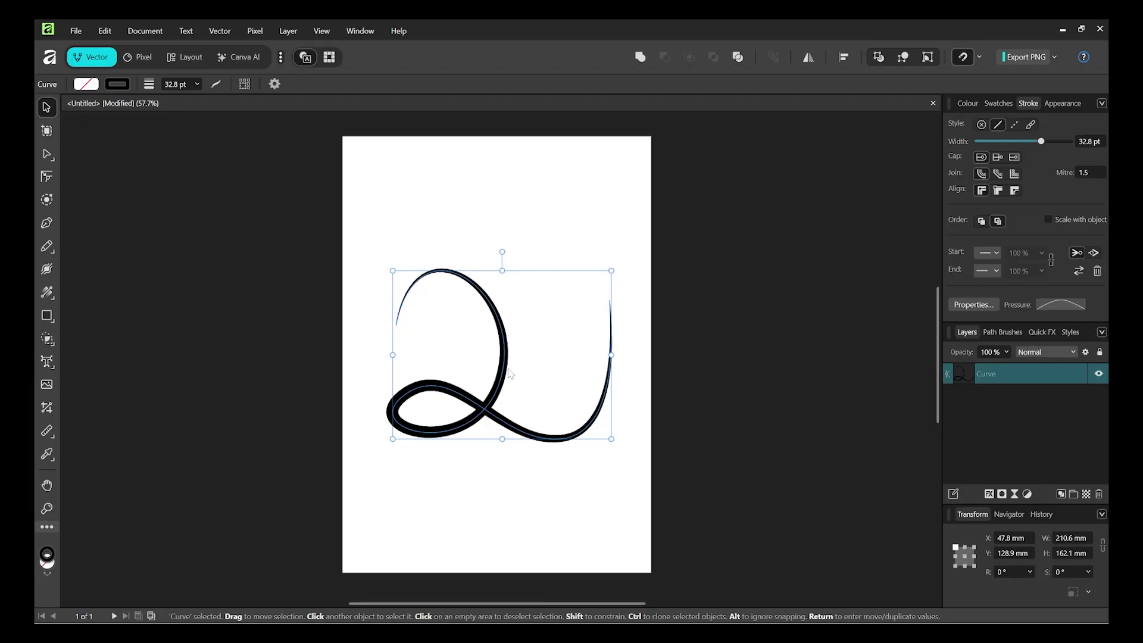
key(Delete)
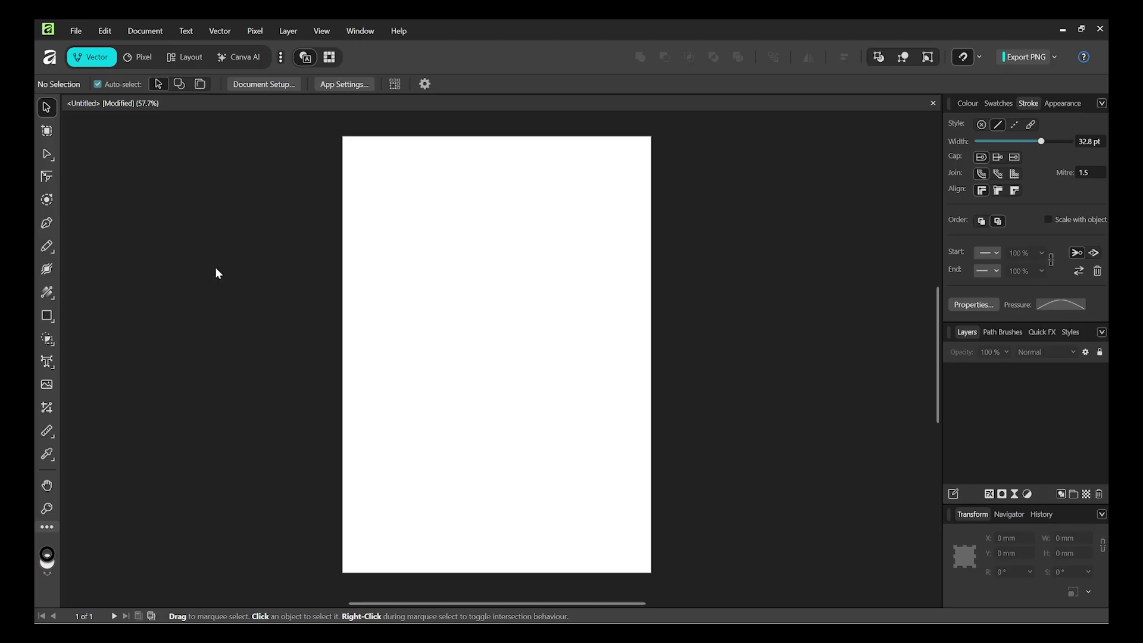
- Add a pixel layer in the Pixel studio and place Reels.00_00_04_09.Still010.bmp from the Downloads folder on the page
click(135, 56)
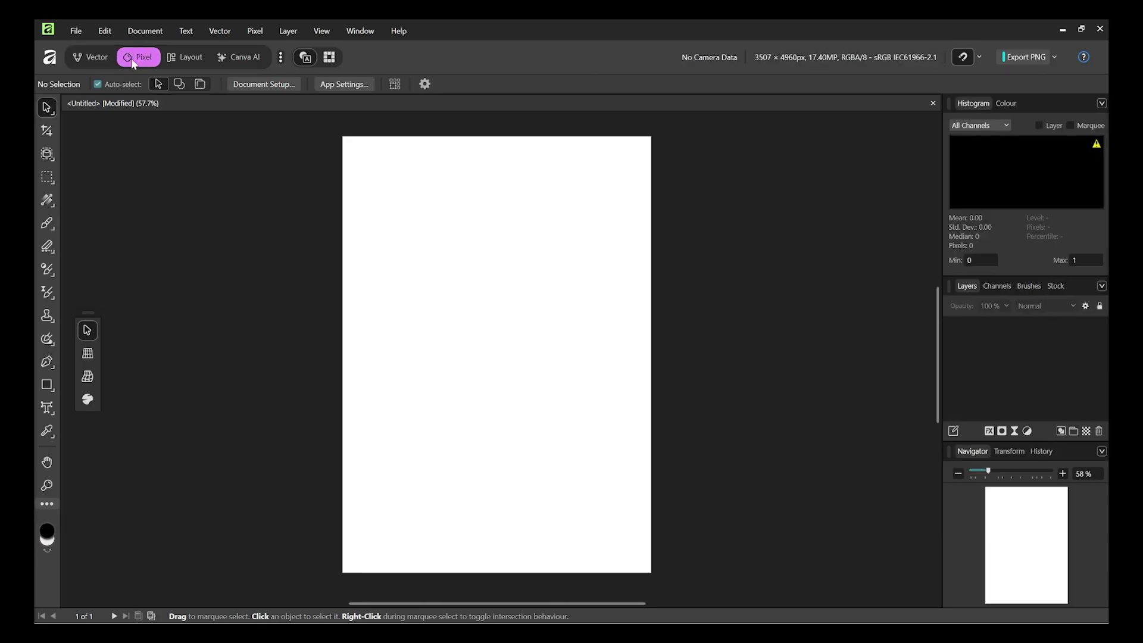
click(1087, 431)
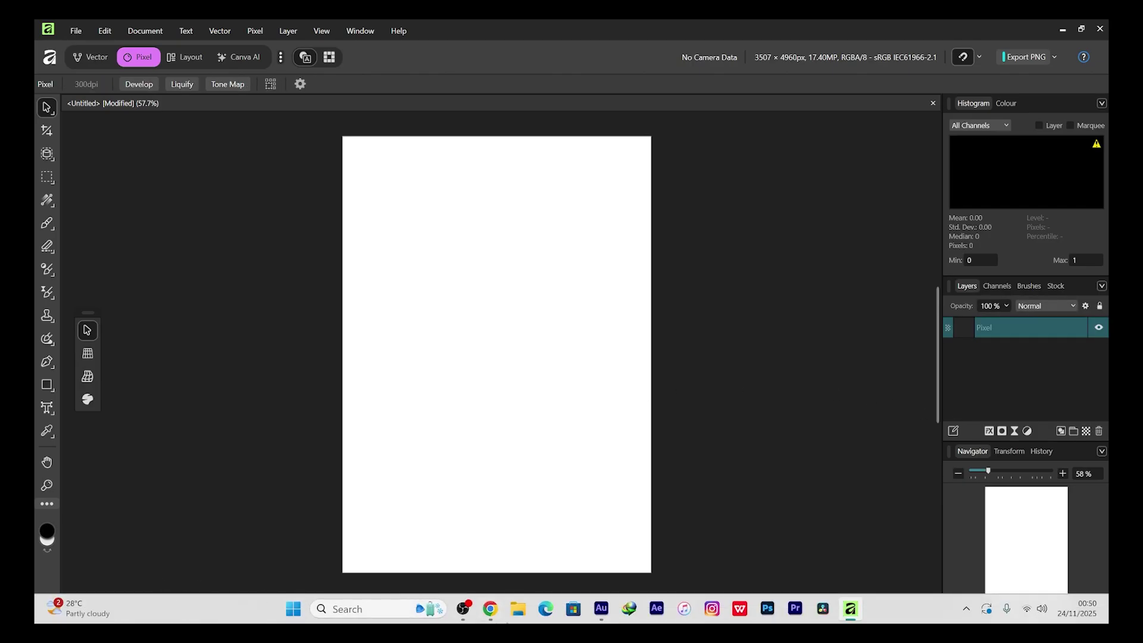
click(516, 616)
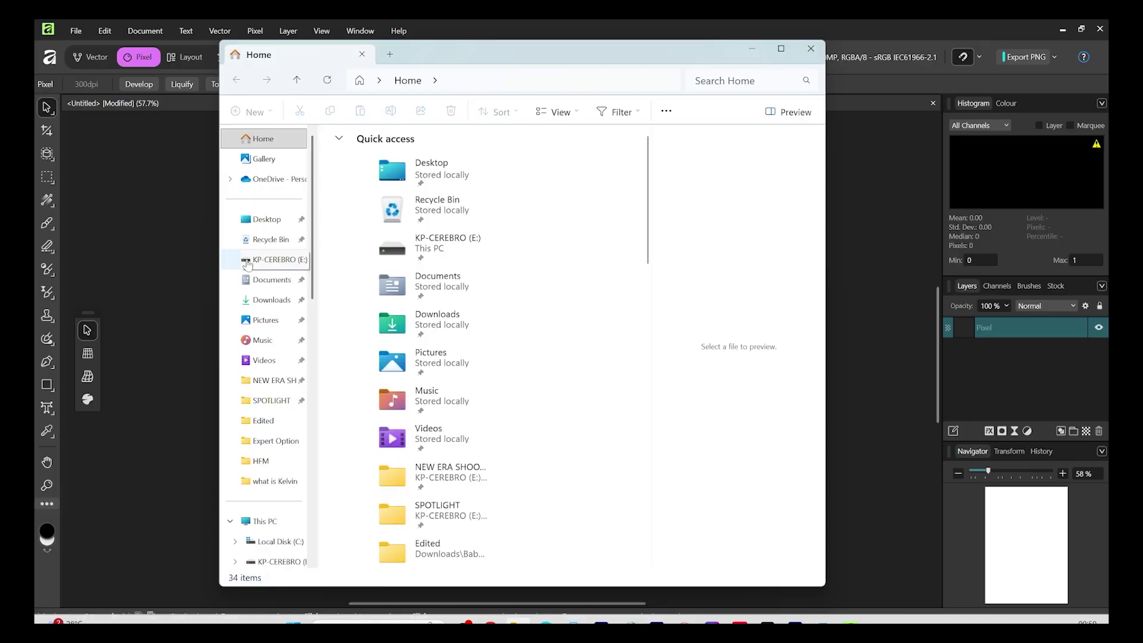
click(283, 306)
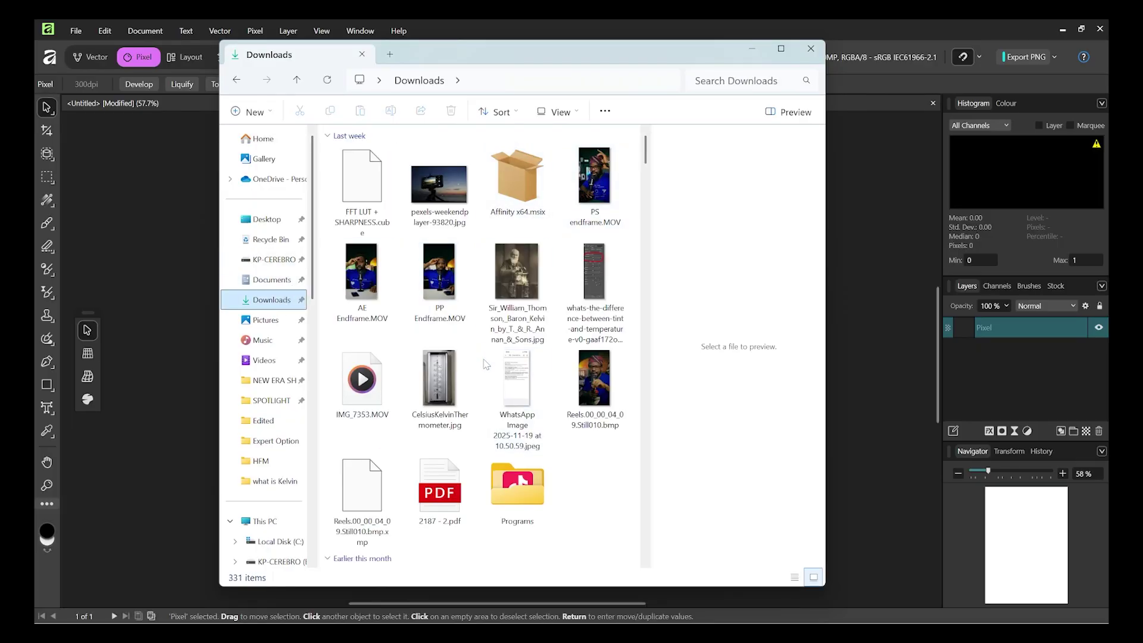
drag(607, 390, 484, 324)
drag(486, 405, 498, 577)
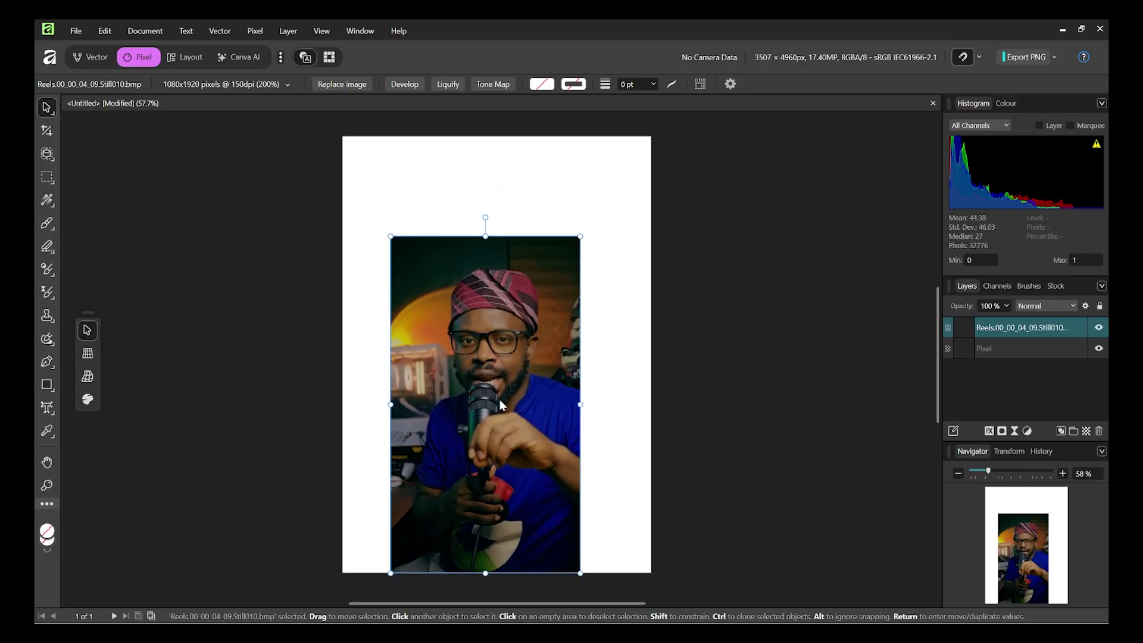
- Scale the placed photo to the full page height and centre it horizontally on the page
drag(486, 237, 484, 134)
key(ctrl+d)
drag(528, 306, 513, 306)
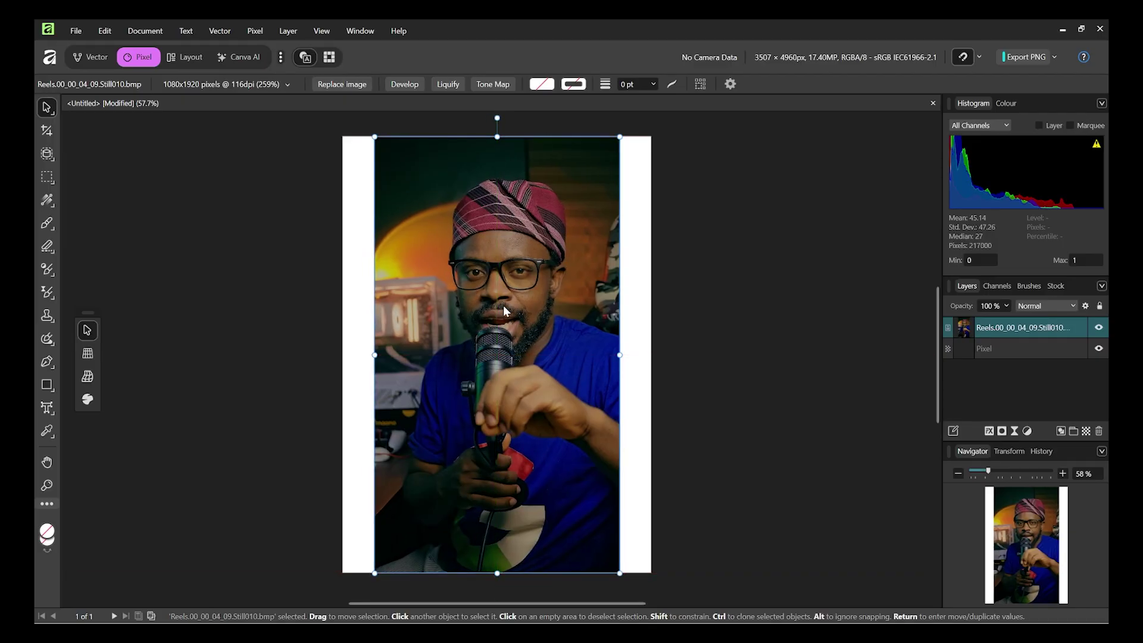
- Add an HSL adjustment above the photo and keep its settings open beside the picture
click(1025, 430)
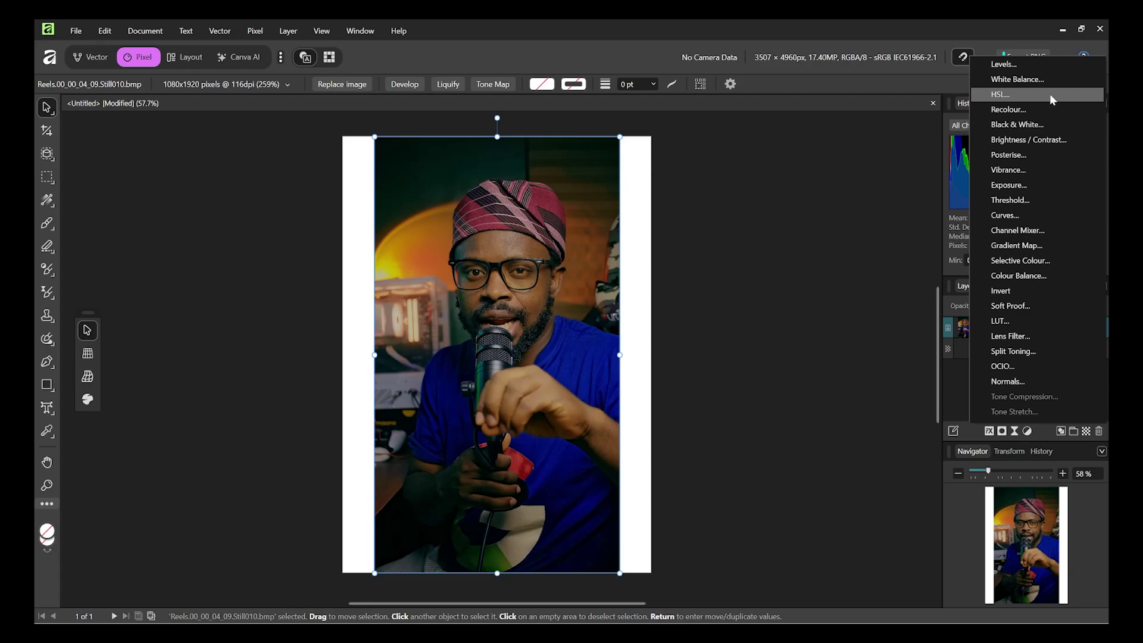
click(1009, 96)
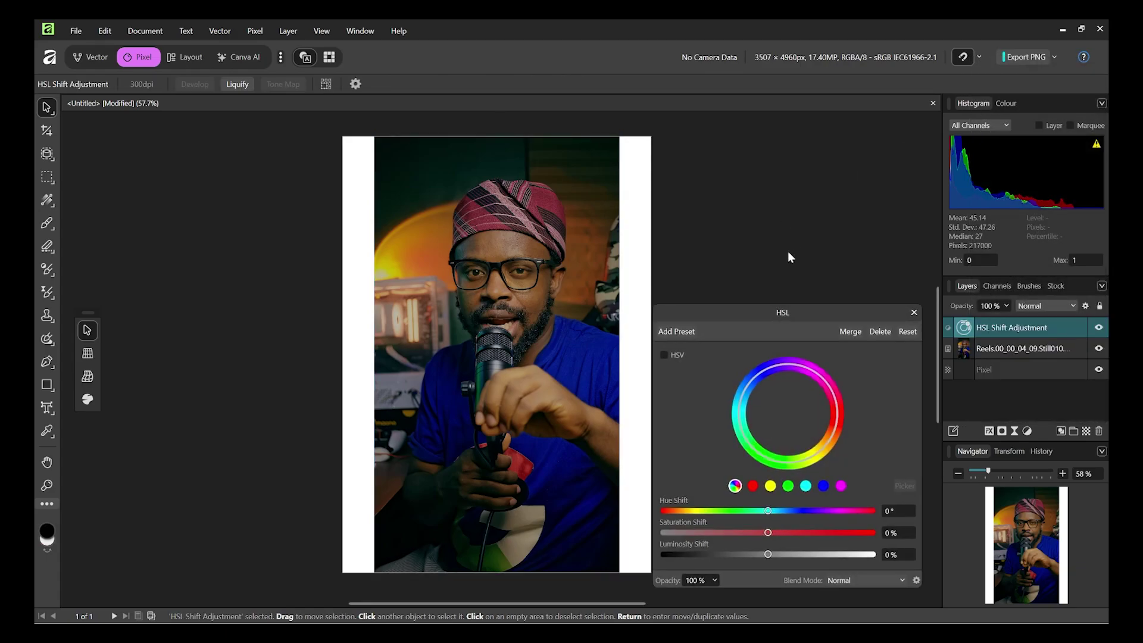
drag(719, 312, 705, 243)
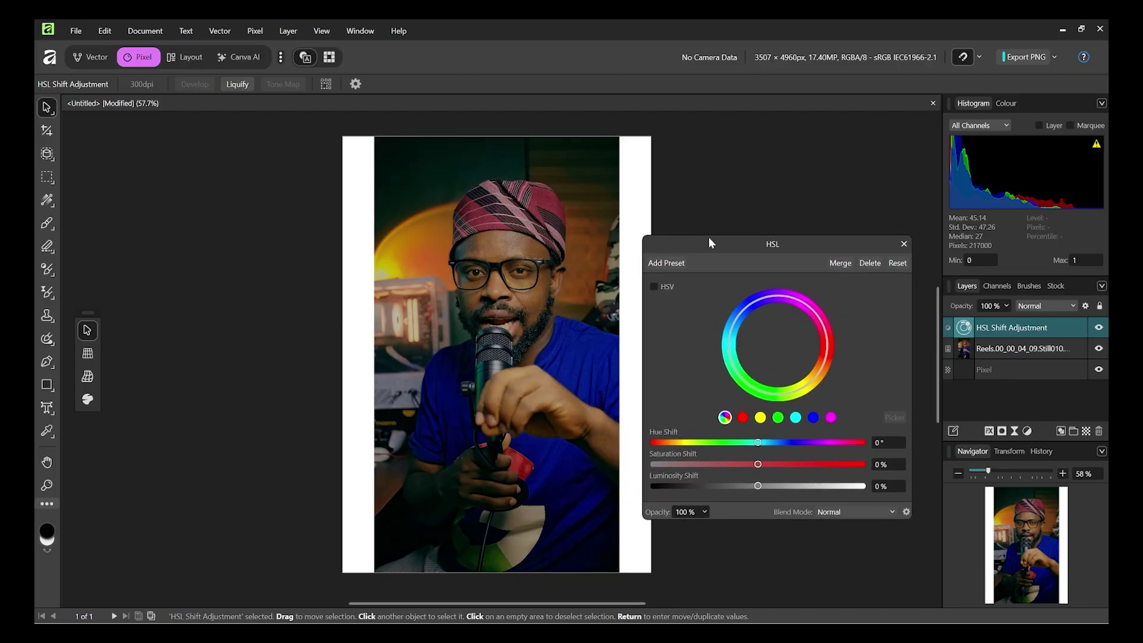
scroll(724, 194, right, 5)
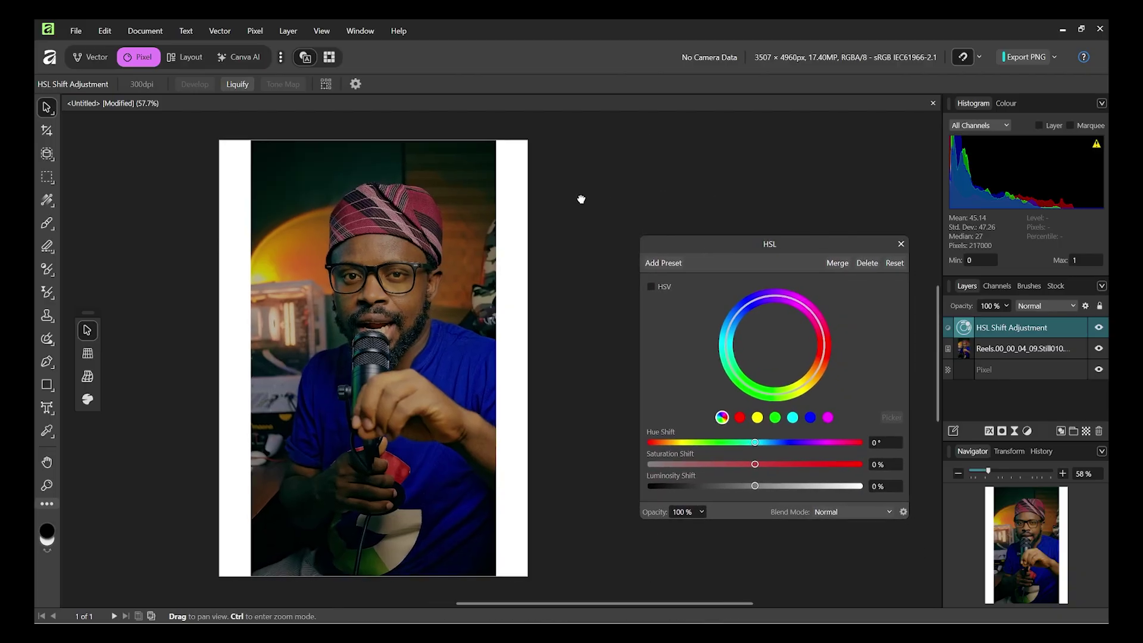
drag(743, 244, 519, 221)
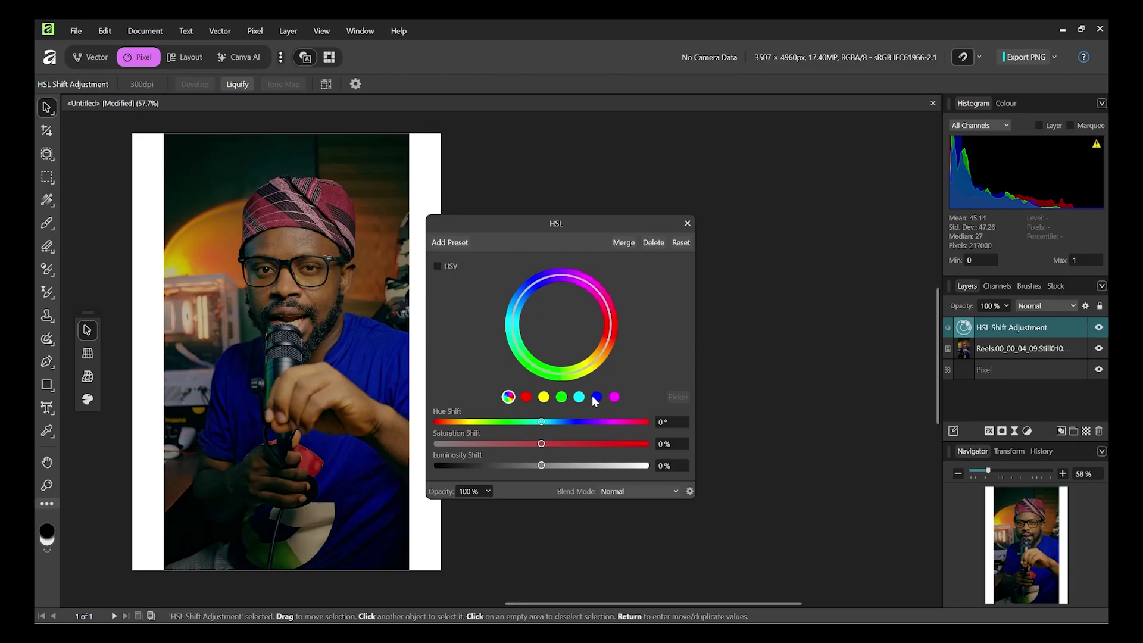
click(377, 369)
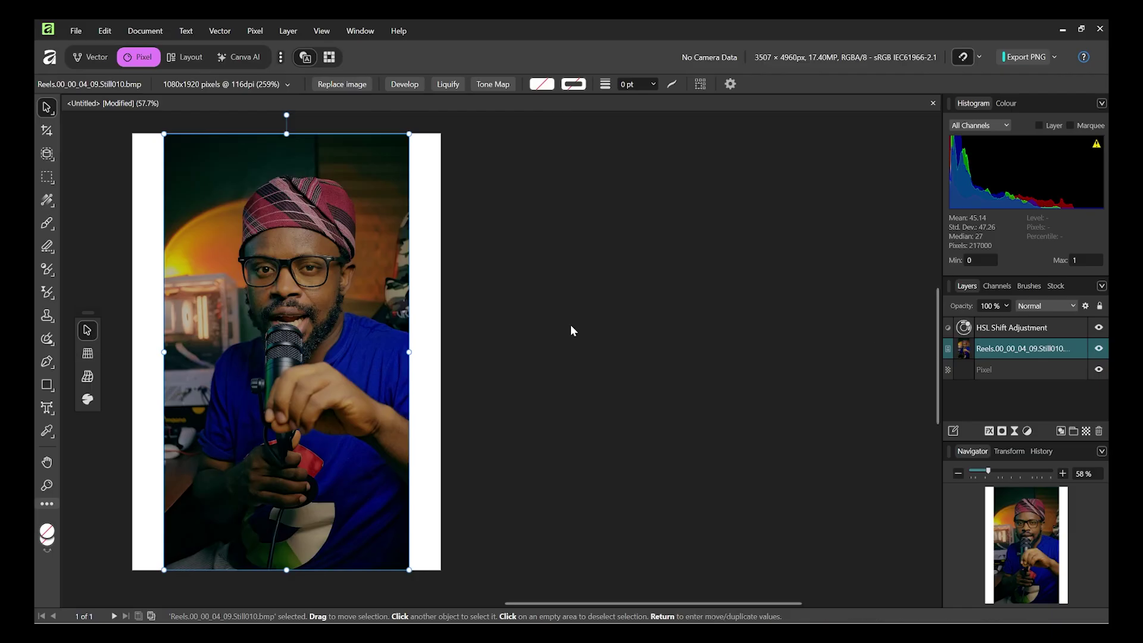
click(1006, 330)
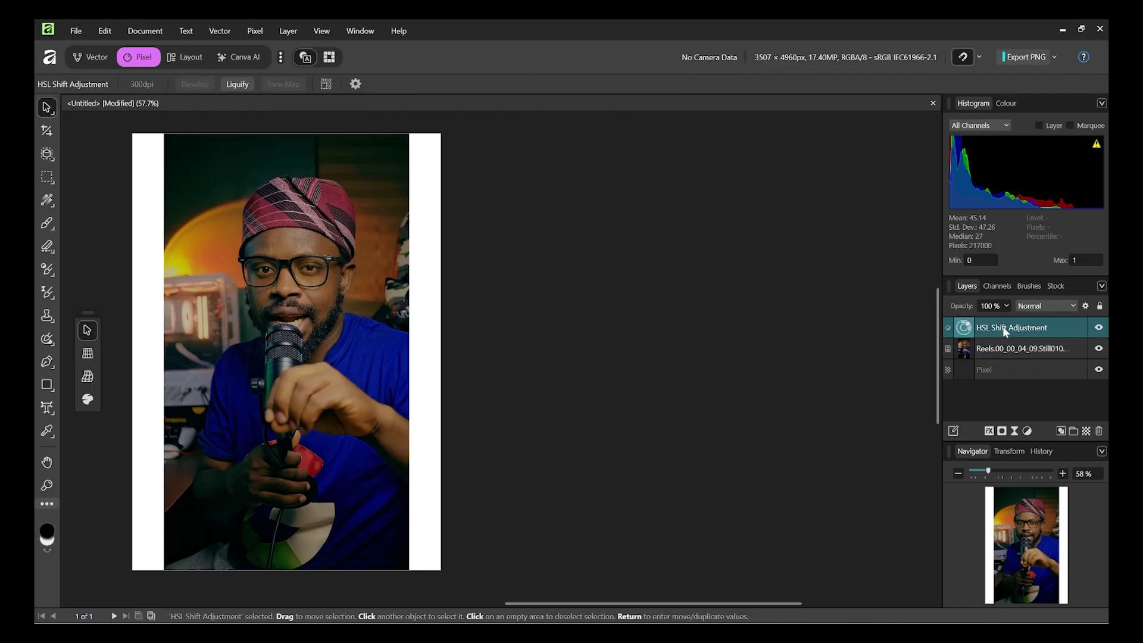
double_click(964, 329)
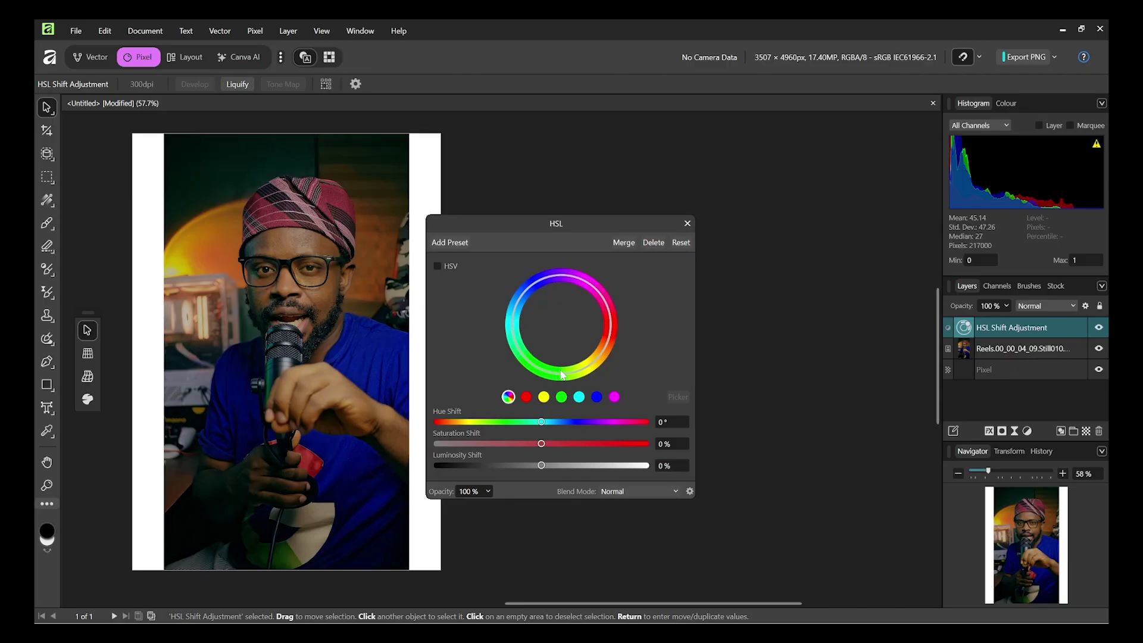
- Target the blues sampled from the shirt in the HSL adjustment, and try a hue shift of -66.7° before resetting it
click(597, 396)
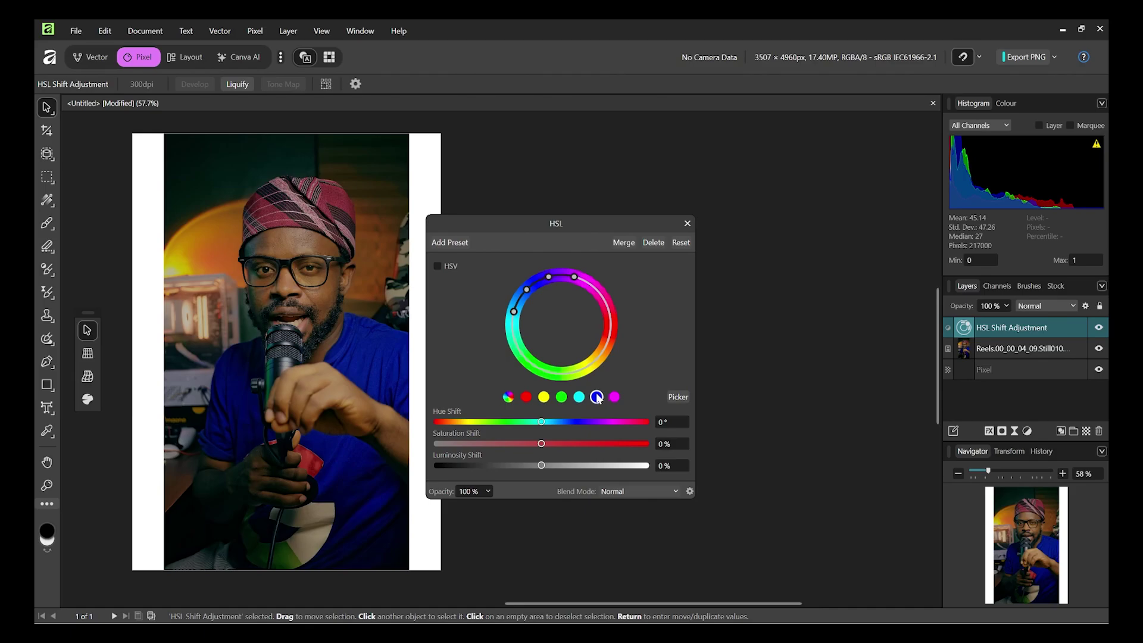
click(678, 397)
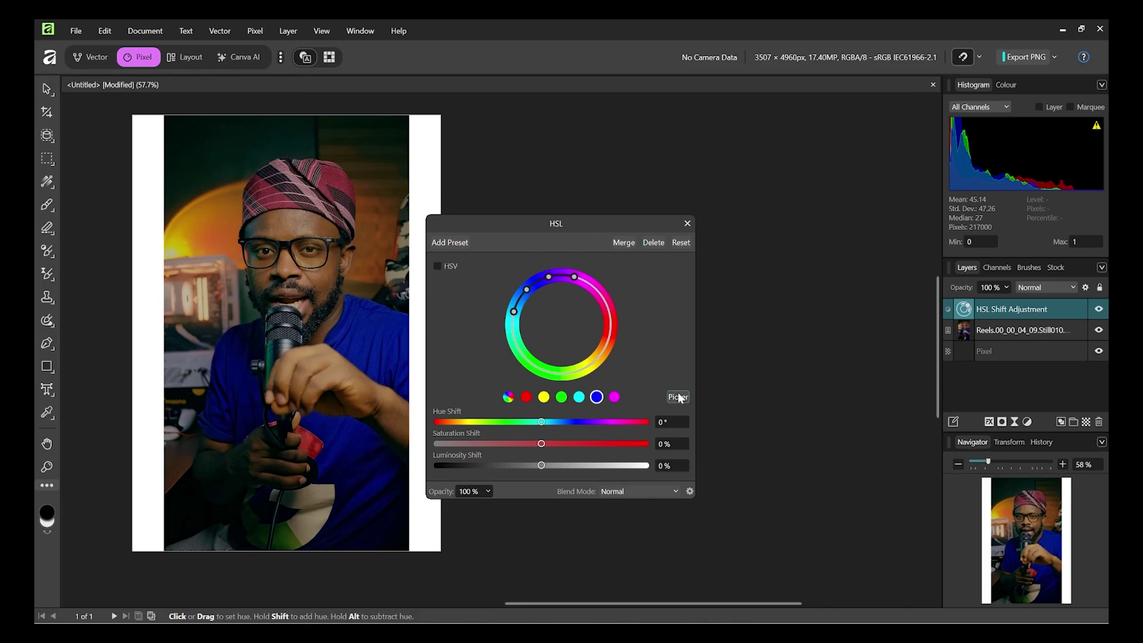
click(365, 334)
drag(542, 422, 503, 422)
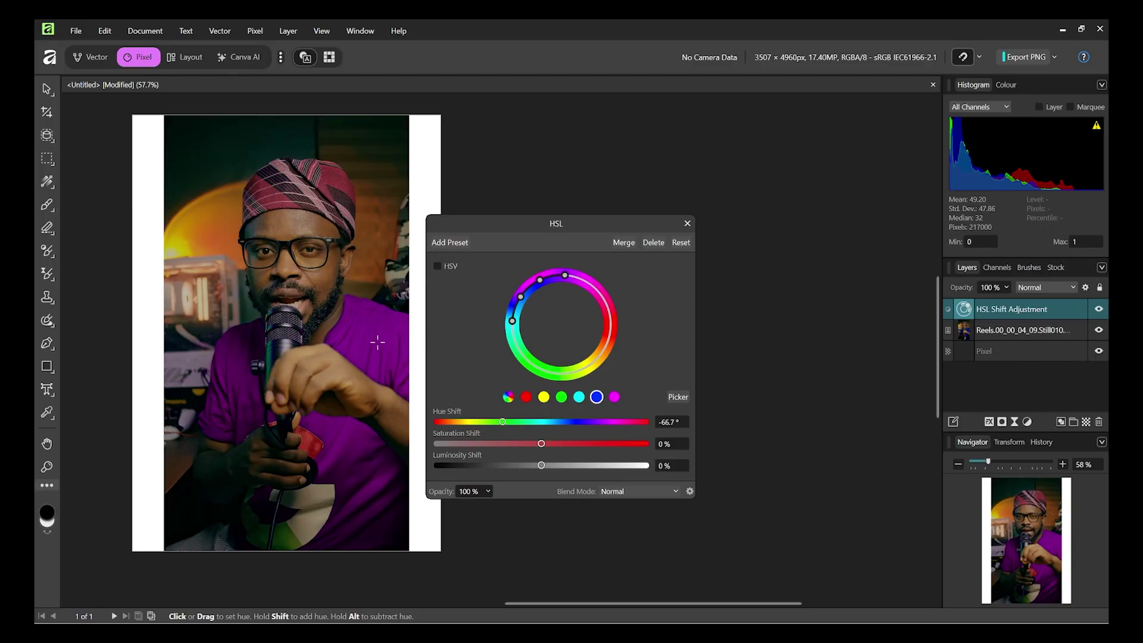
double_click(501, 422)
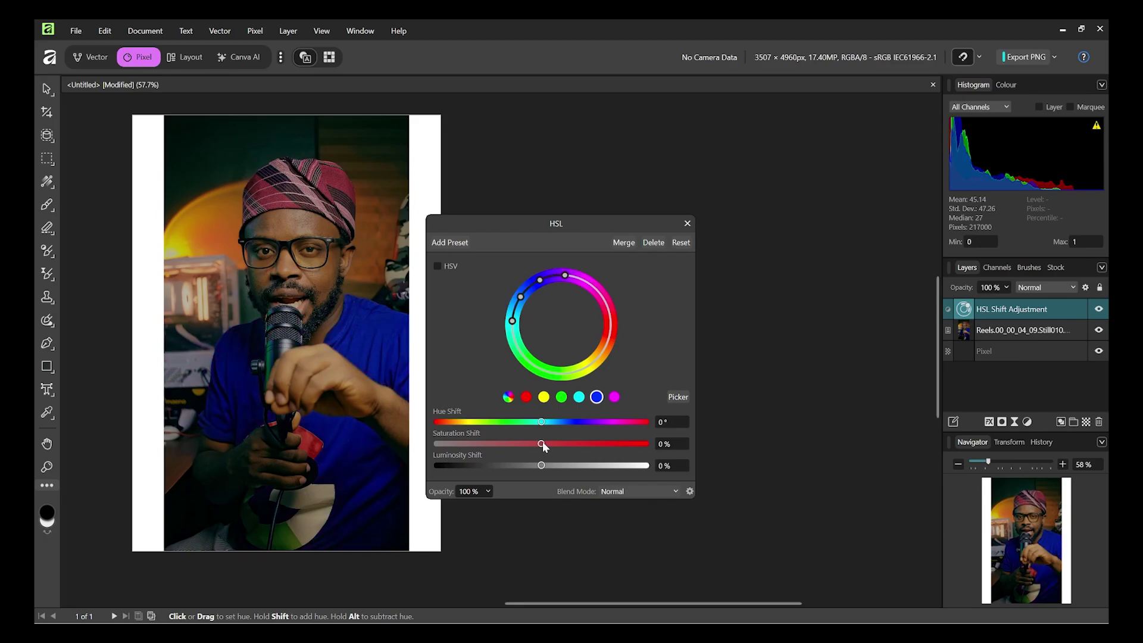
- Try saturation 100% and luminosity -100% on the shirt's blues, resetting each, and delete the HSL adjustment
drag(541, 444, 683, 448)
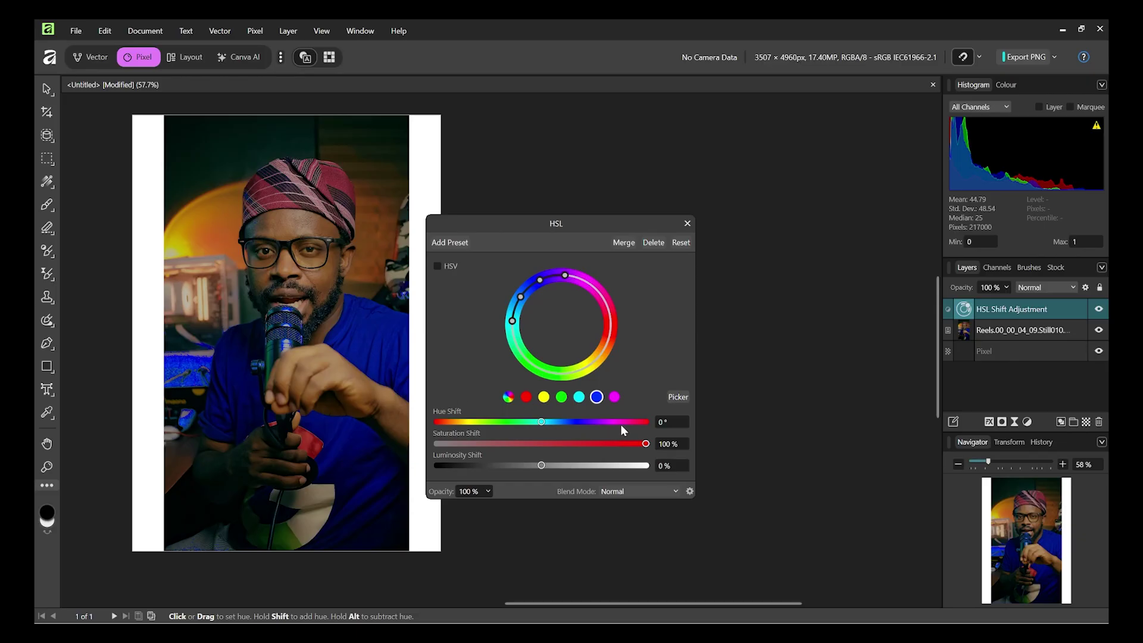
double_click(645, 443)
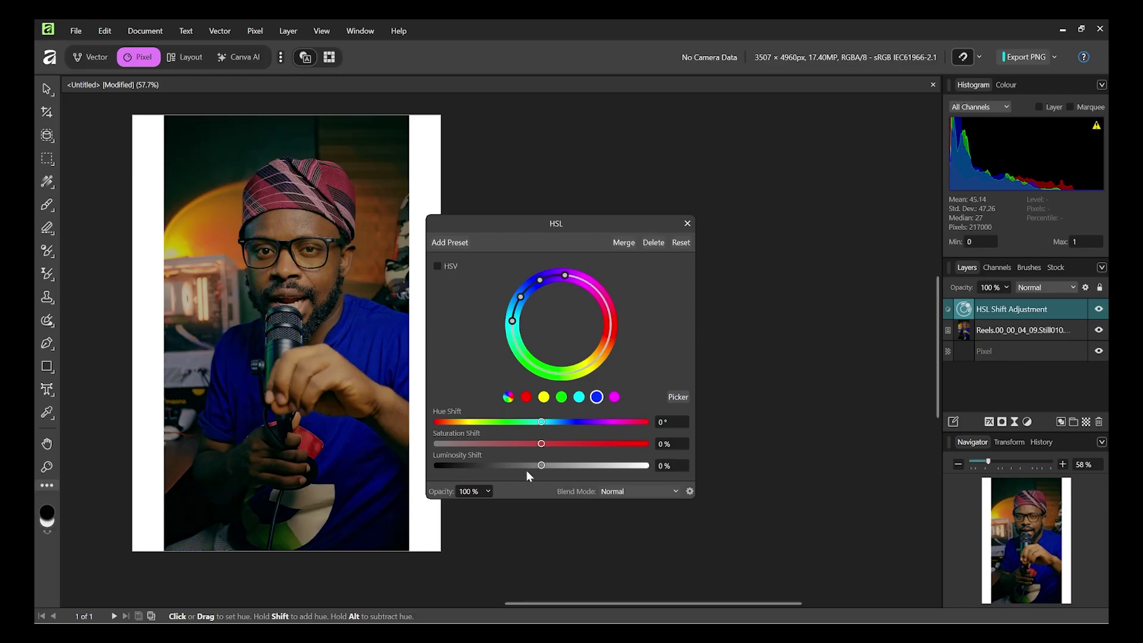
drag(541, 465, 436, 466)
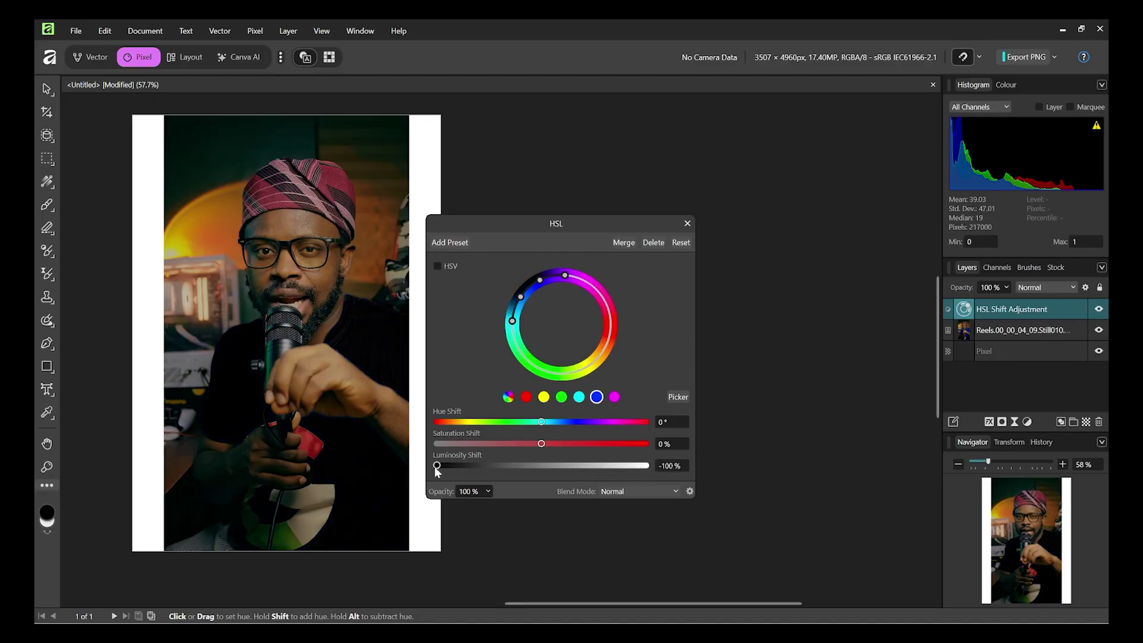
double_click(436, 467)
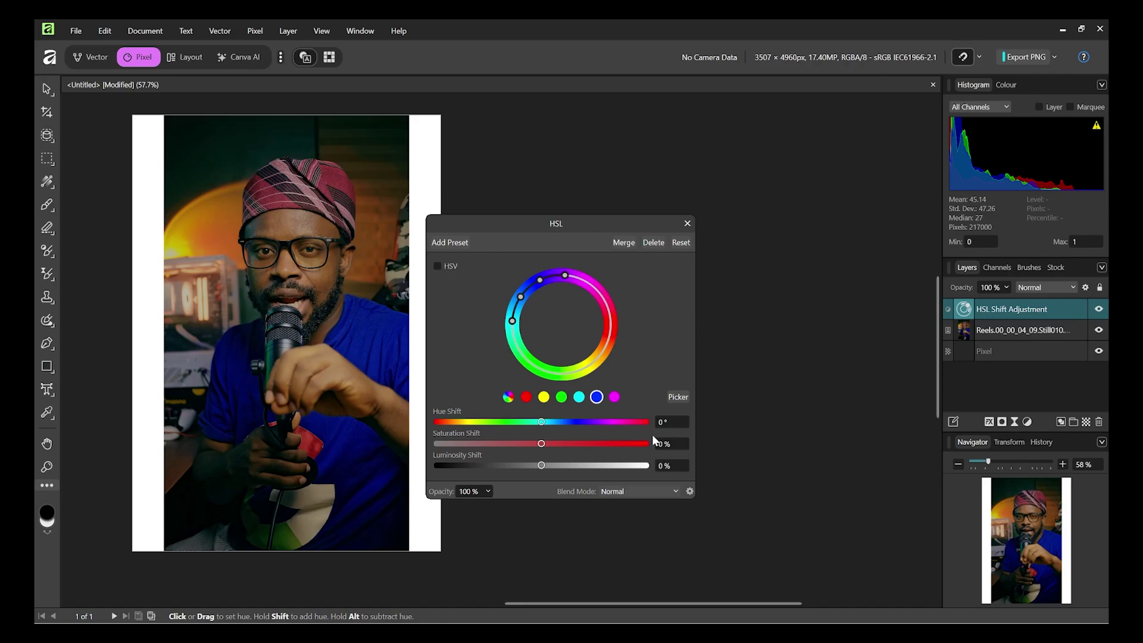
click(652, 243)
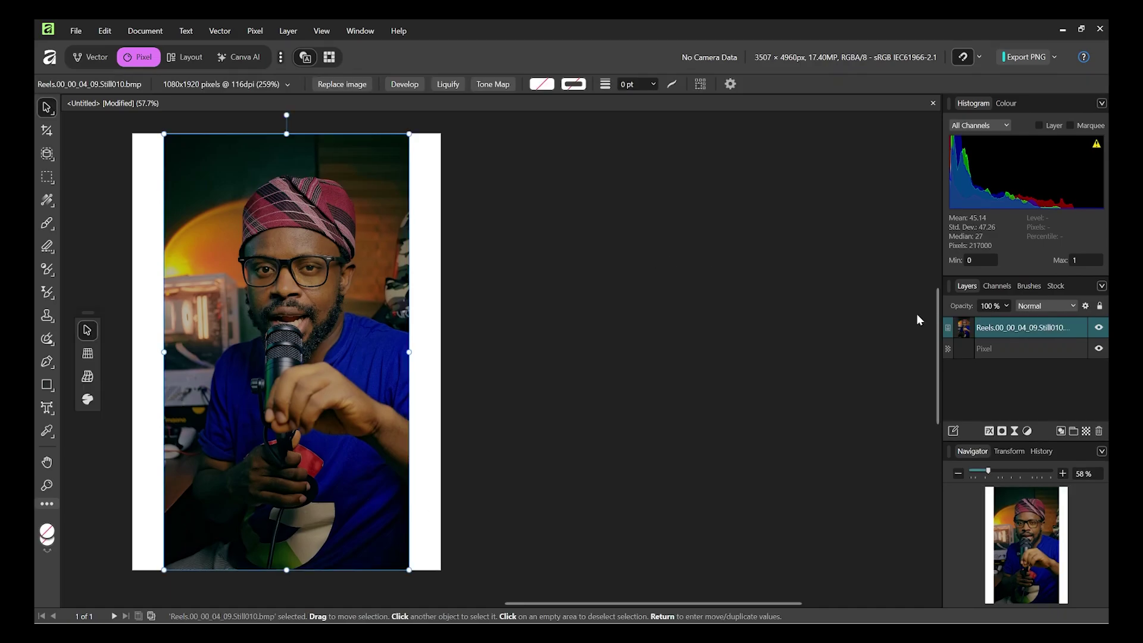
- Add a White Balance adjustment above the photo, try shifting its sliders, reset them and close the settings
click(1026, 431)
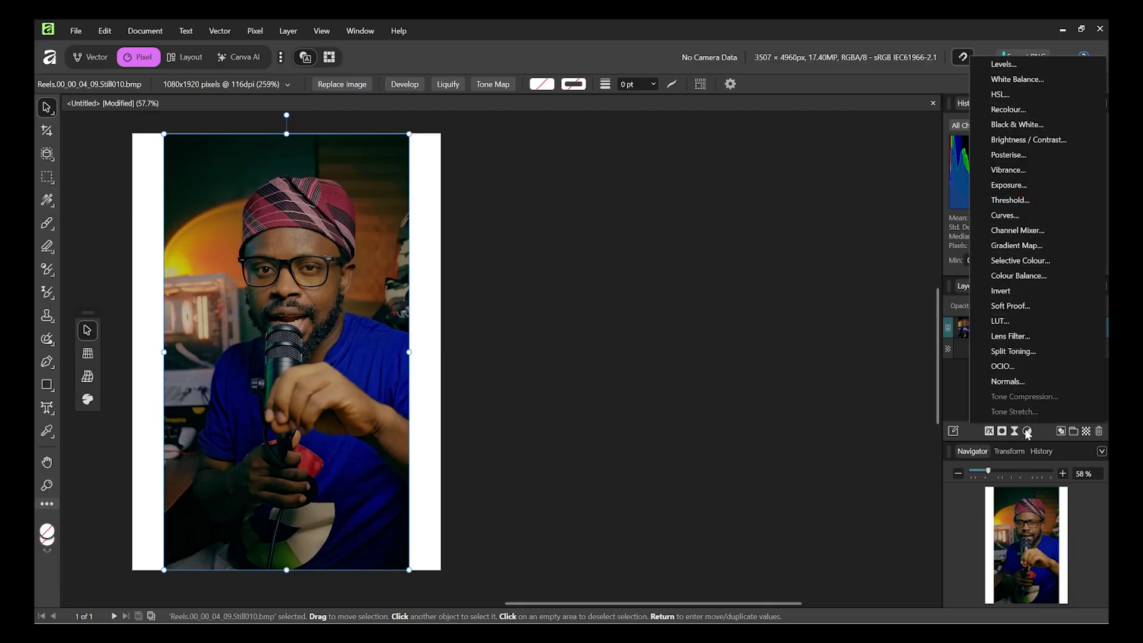
click(1043, 73)
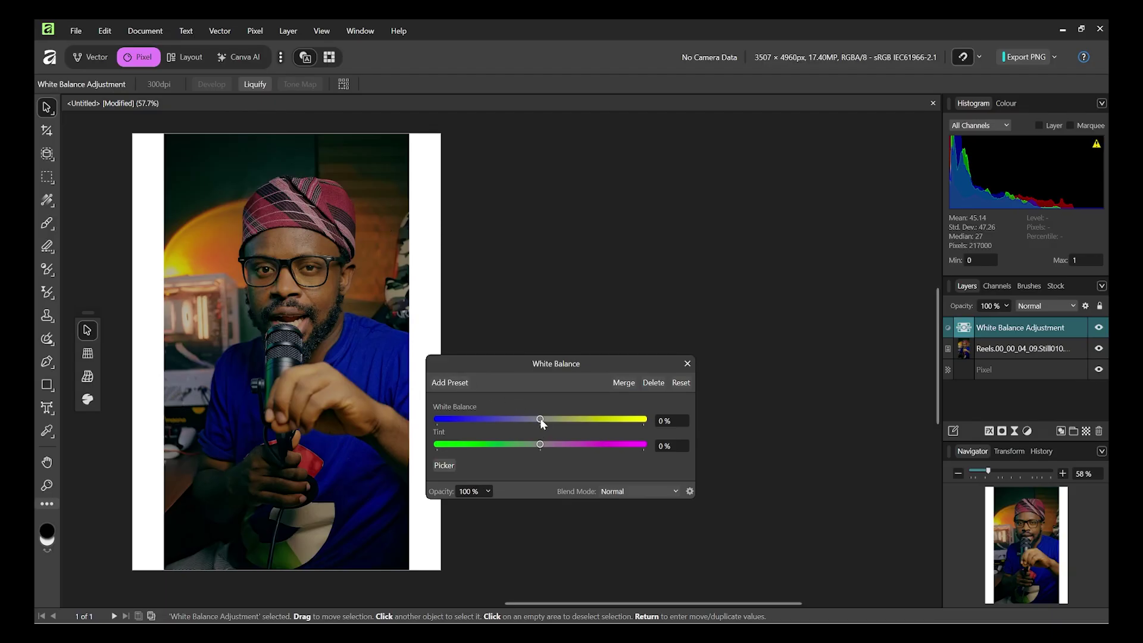
drag(541, 418, 625, 445)
double_click(577, 419)
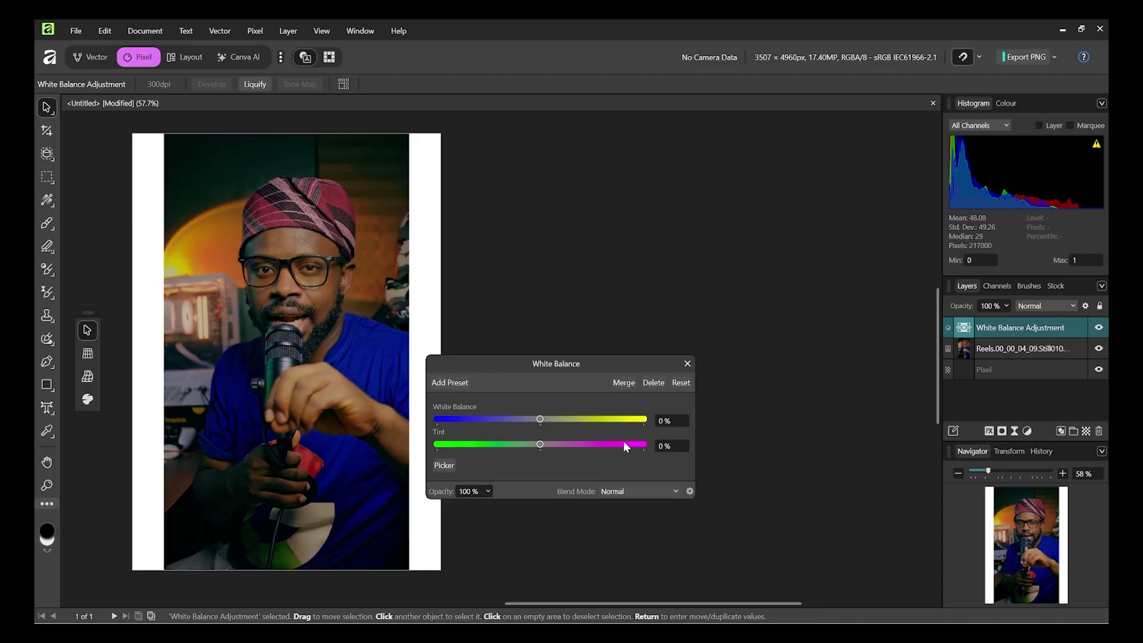
click(681, 382)
click(688, 363)
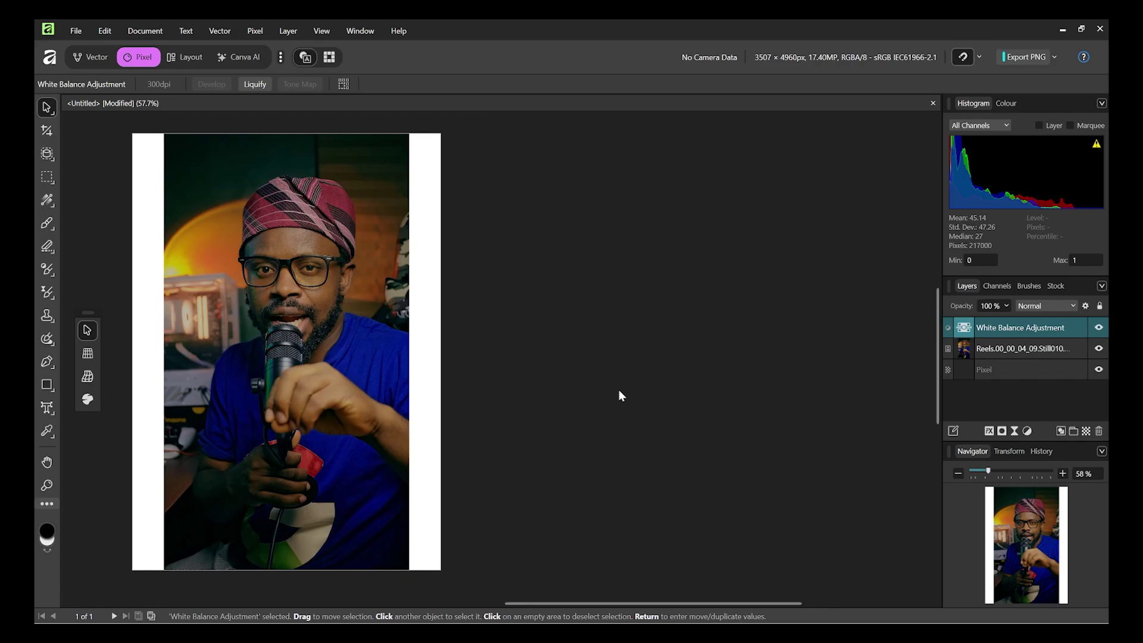
- Delete the White Balance adjustment and the placed photo, leaving only the empty pixel layer
double_click(1032, 326)
click(1098, 430)
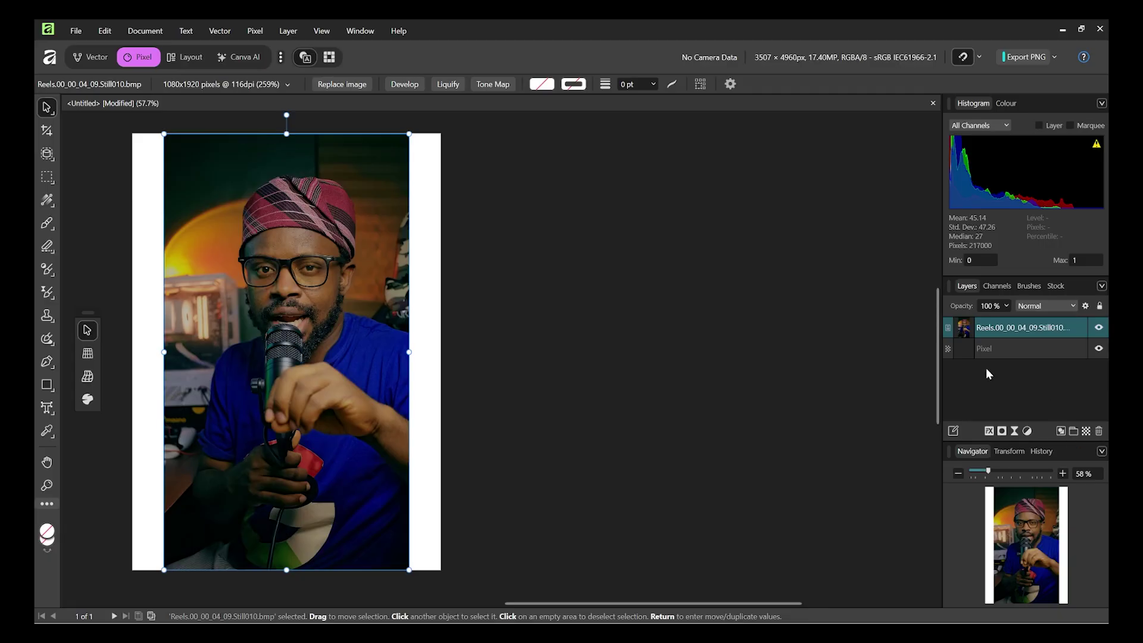
key(Delete)
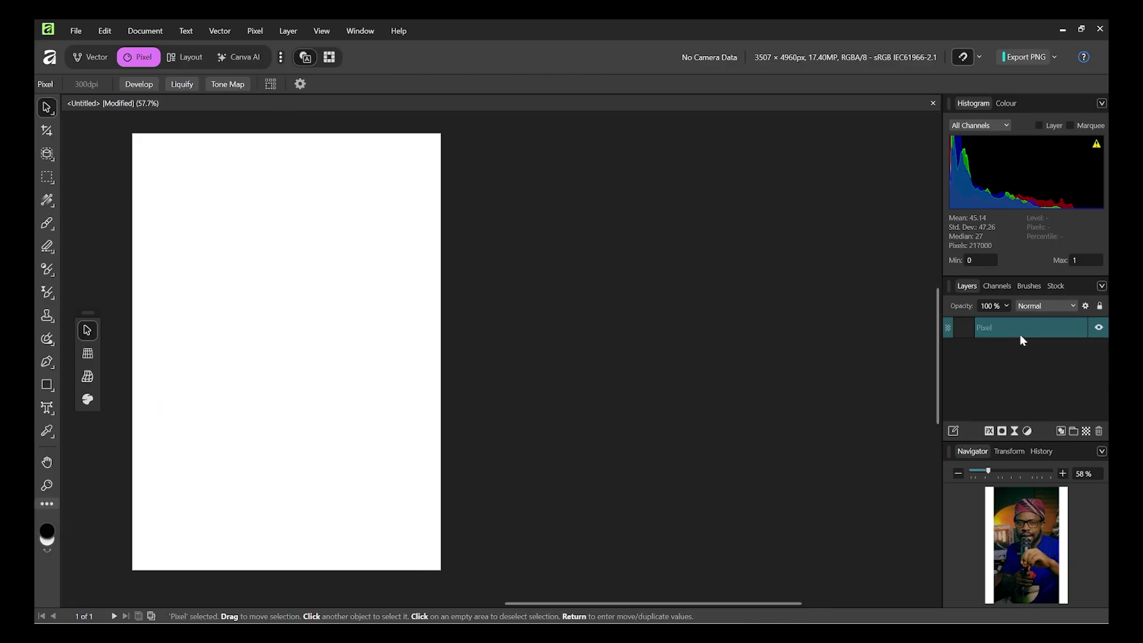
- Undo the photo's deletion, select the restored photo and open it in Liquify
key(ctrl+z)
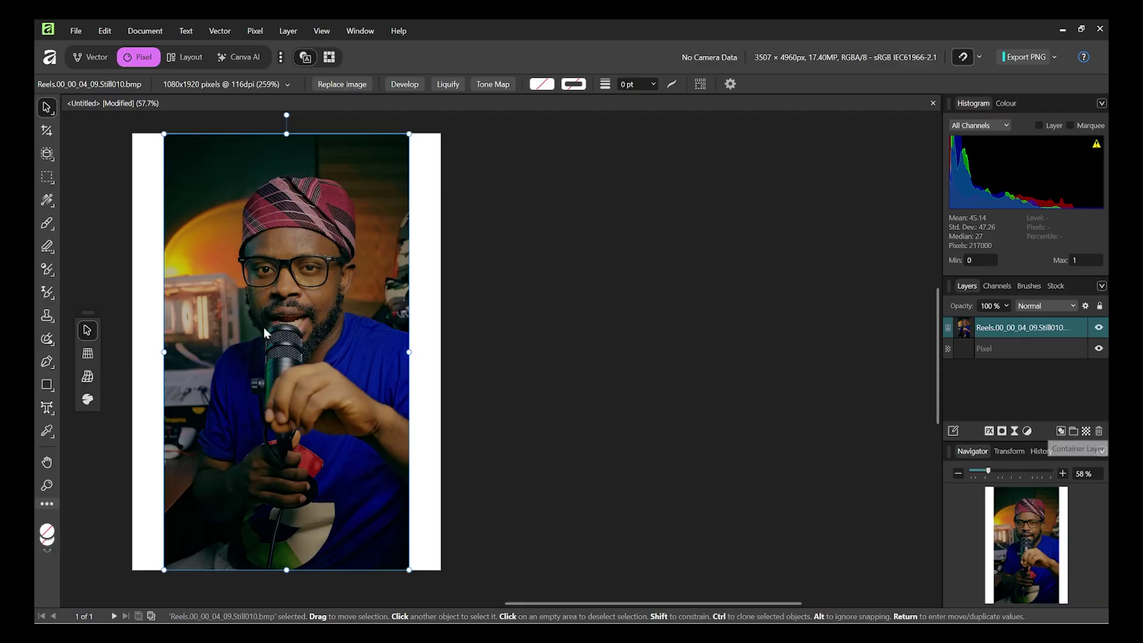
drag(285, 340, 481, 337)
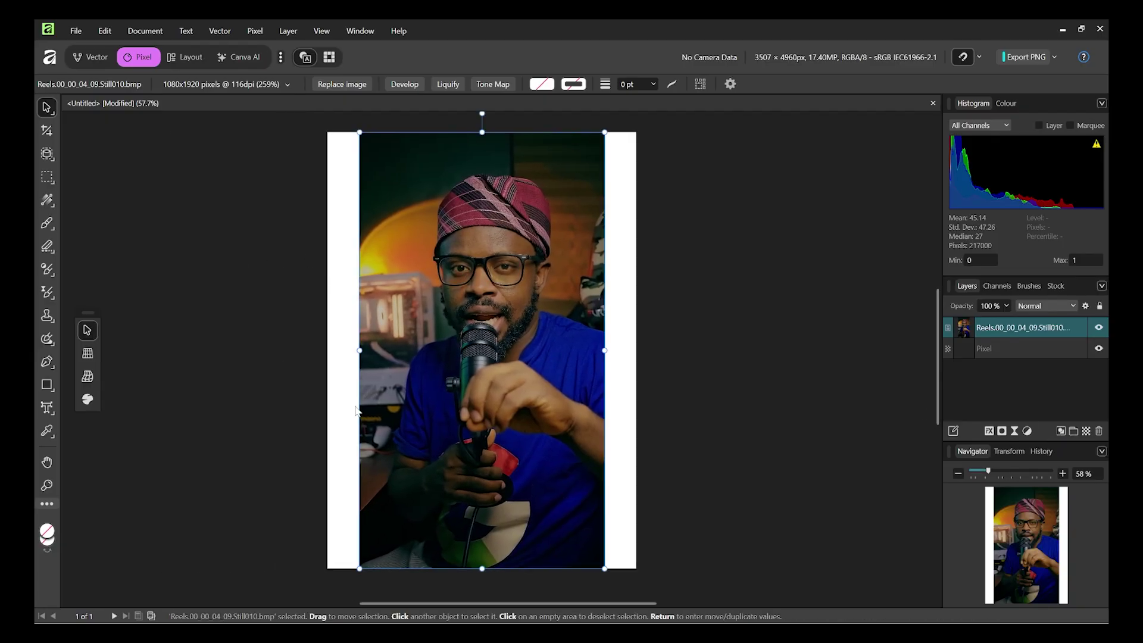
click(694, 327)
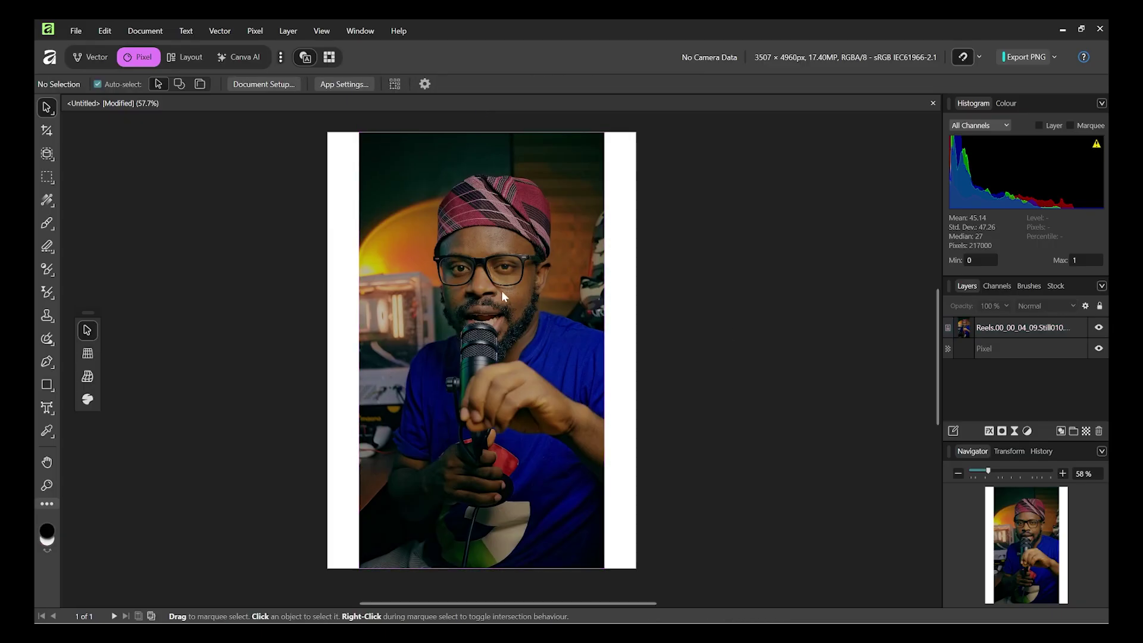
click(491, 268)
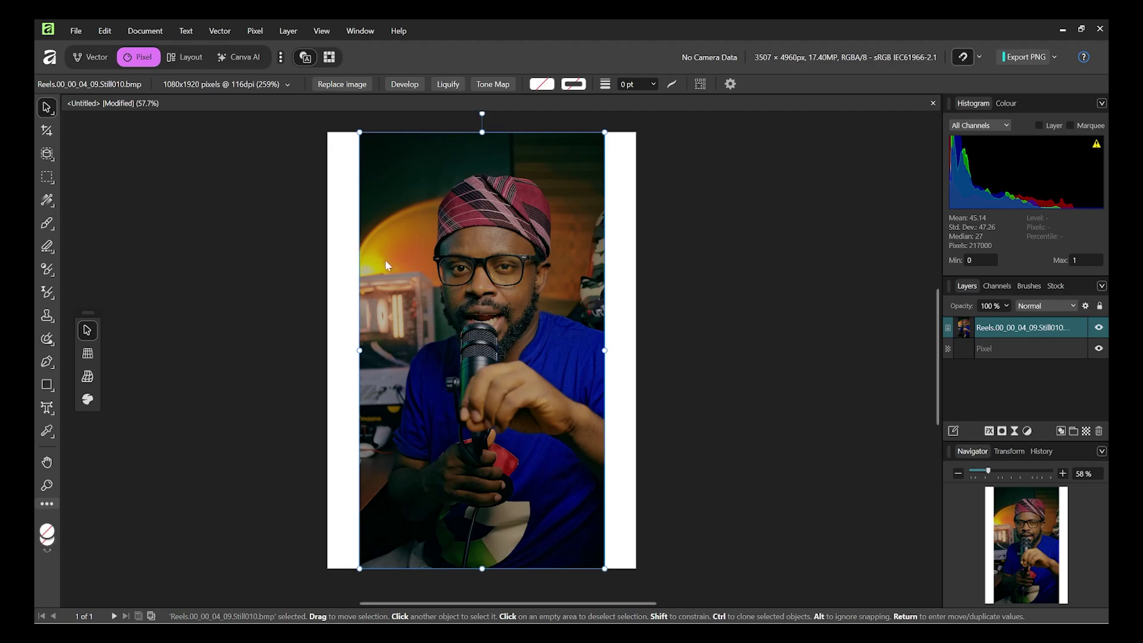
click(449, 84)
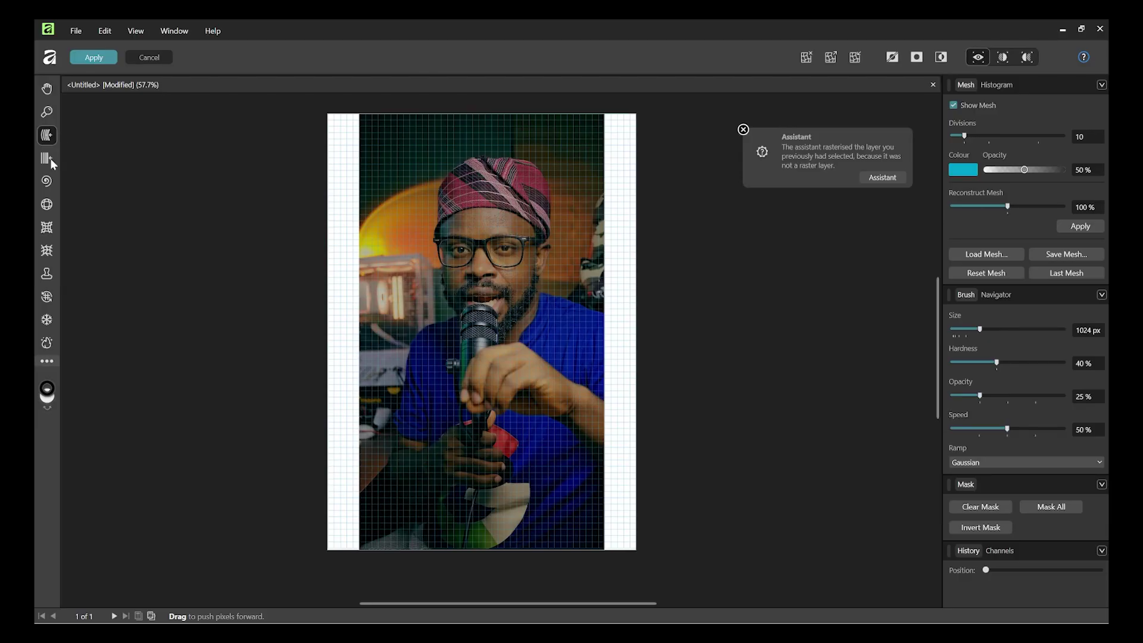
- Try Turbulence distortions on the photo and reshape both sides of the face with Push Forward
click(47, 227)
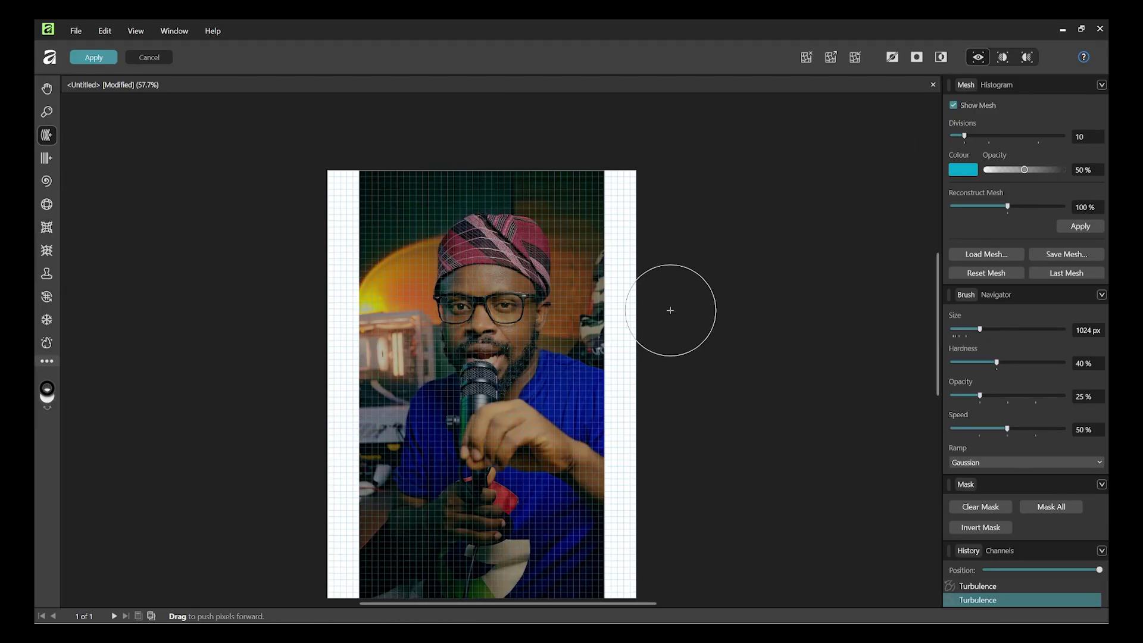
drag(556, 308, 523, 302)
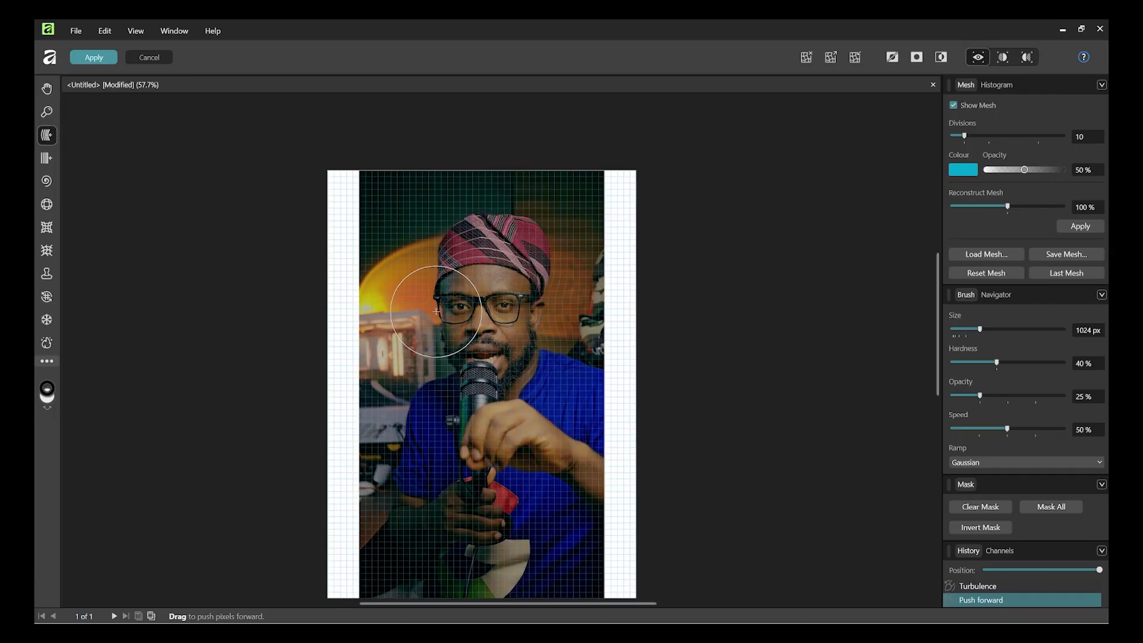
drag(445, 310, 442, 311)
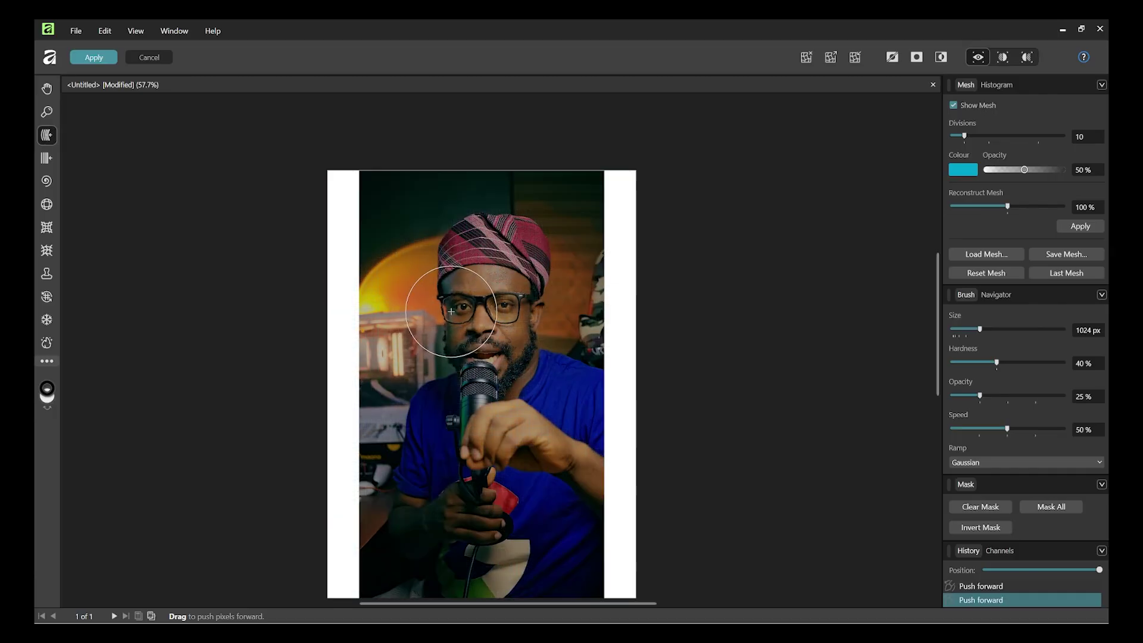
drag(522, 305, 542, 298)
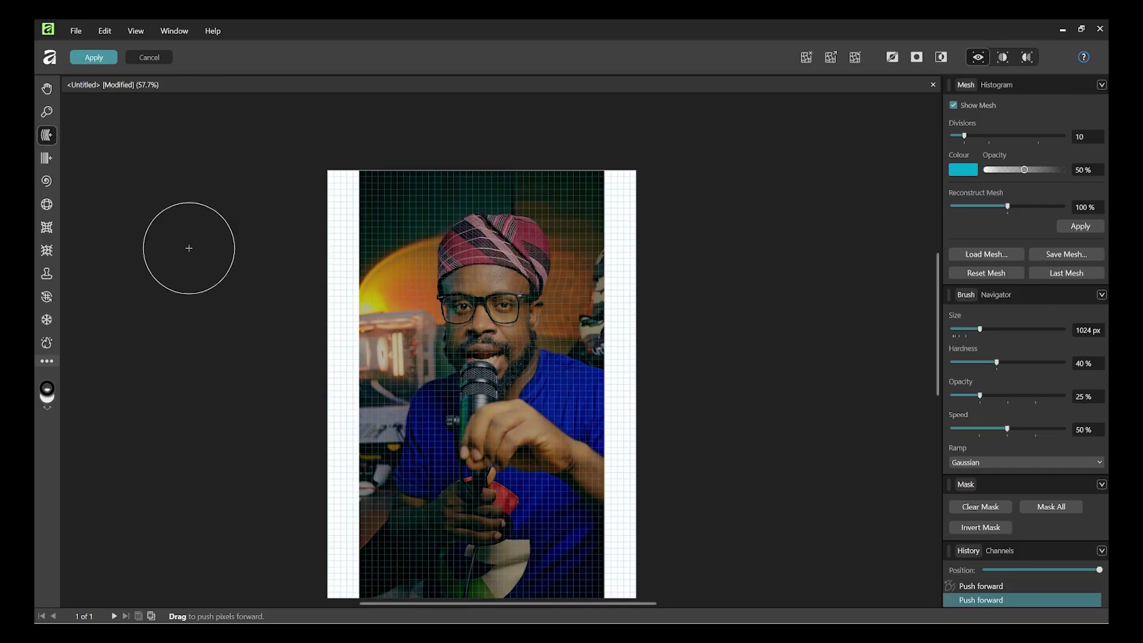
- Try Push Left strokes on both sides of the face and undo the last stroke
click(47, 158)
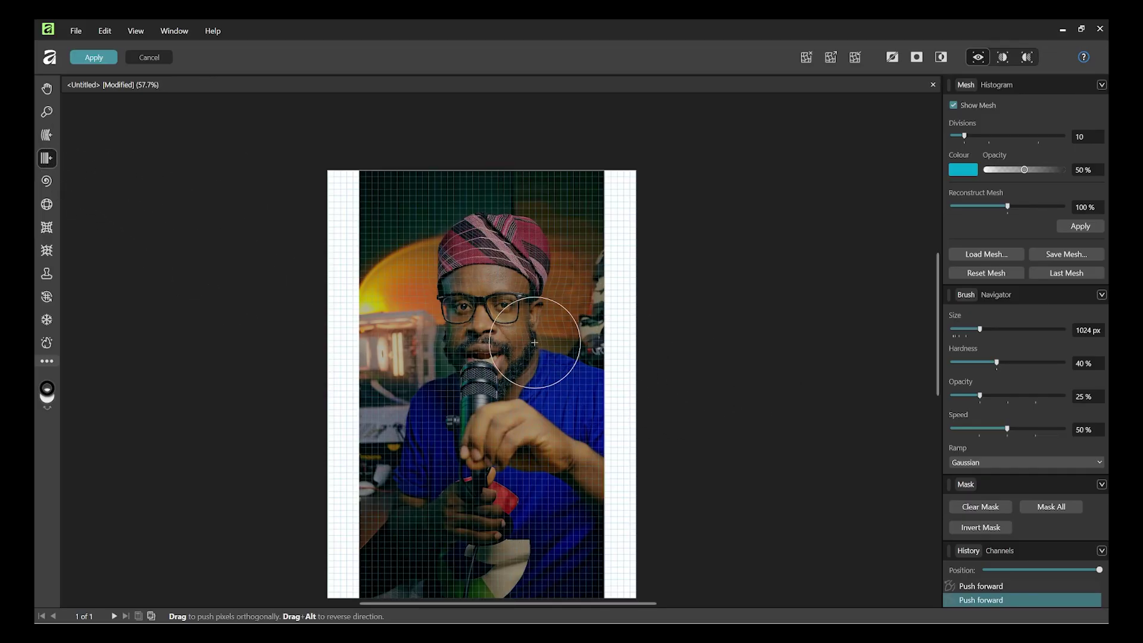
drag(540, 314, 524, 301)
mouse_move(449, 309)
mouse_down()
mouse_move(439, 303)
mouse_move(441, 329)
mouse_up()
key(ctrl+z)
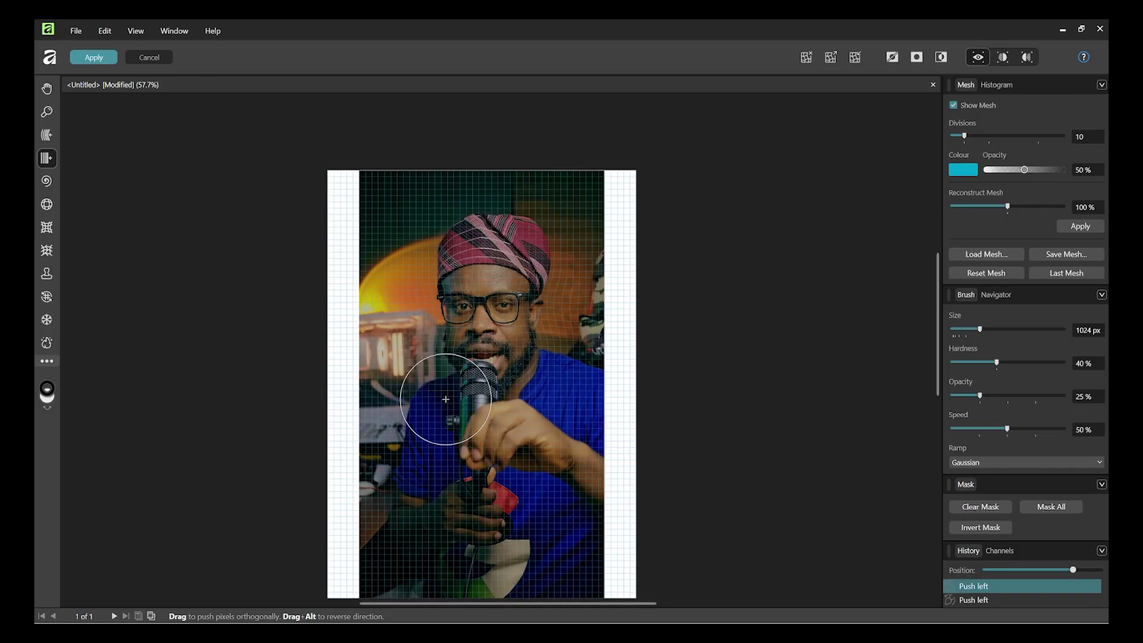
- Reduce the Liquify brush to 739.8 px and paint a Freeze mask over the man's cap
click(47, 320)
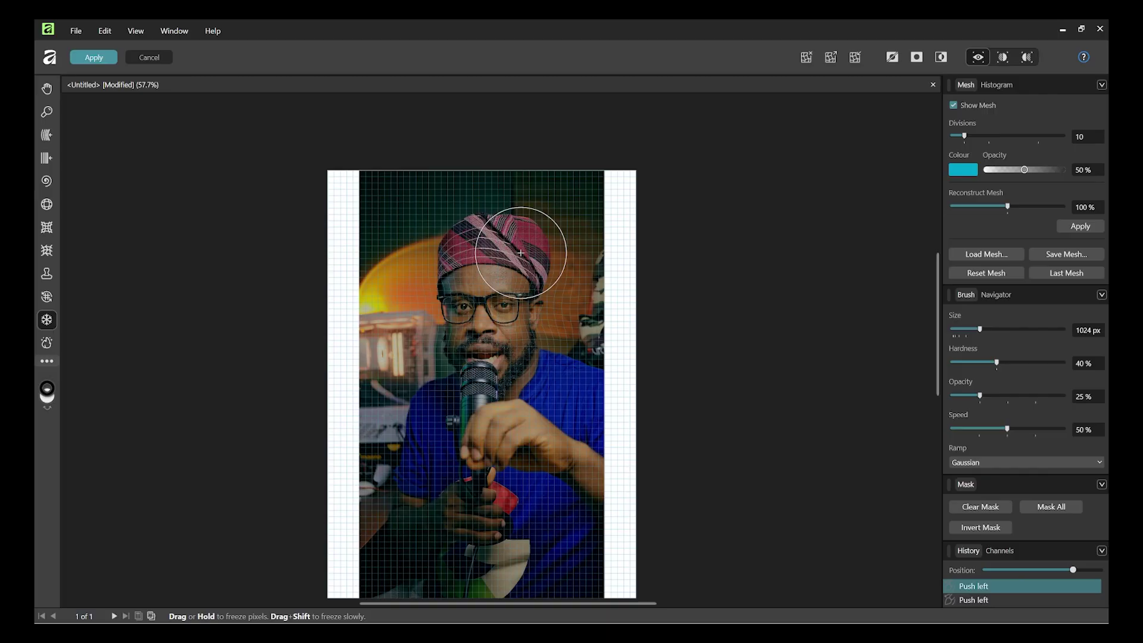
key(bracketleft)
key(bracketleft)
key(bracketleft)
mouse_move(521, 256)
mouse_down()
mouse_move(503, 239)
mouse_move(464, 241)
mouse_move(448, 257)
mouse_up()
mouse_move(516, 238)
mouse_down()
mouse_move(524, 270)
mouse_move(534, 268)
mouse_up()
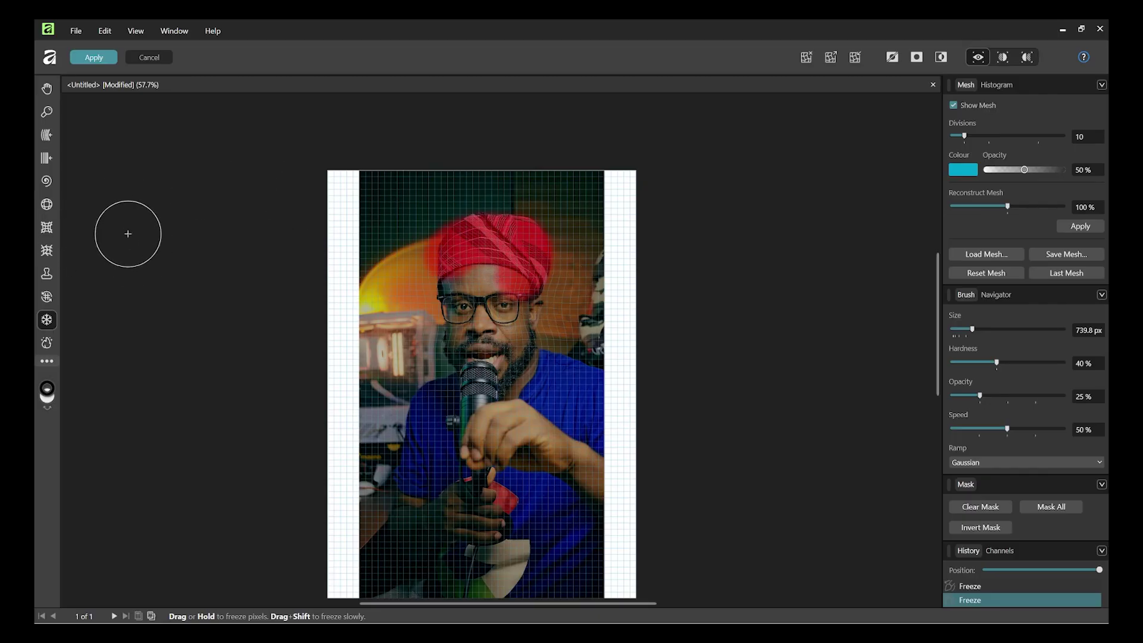
- Try Push Forward strokes across the frozen cap, the background and the unmasked body
click(49, 137)
mouse_move(504, 240)
mouse_down()
mouse_move(528, 242)
mouse_move(492, 234)
mouse_move(516, 258)
mouse_move(539, 259)
mouse_move(547, 245)
mouse_move(528, 210)
mouse_up()
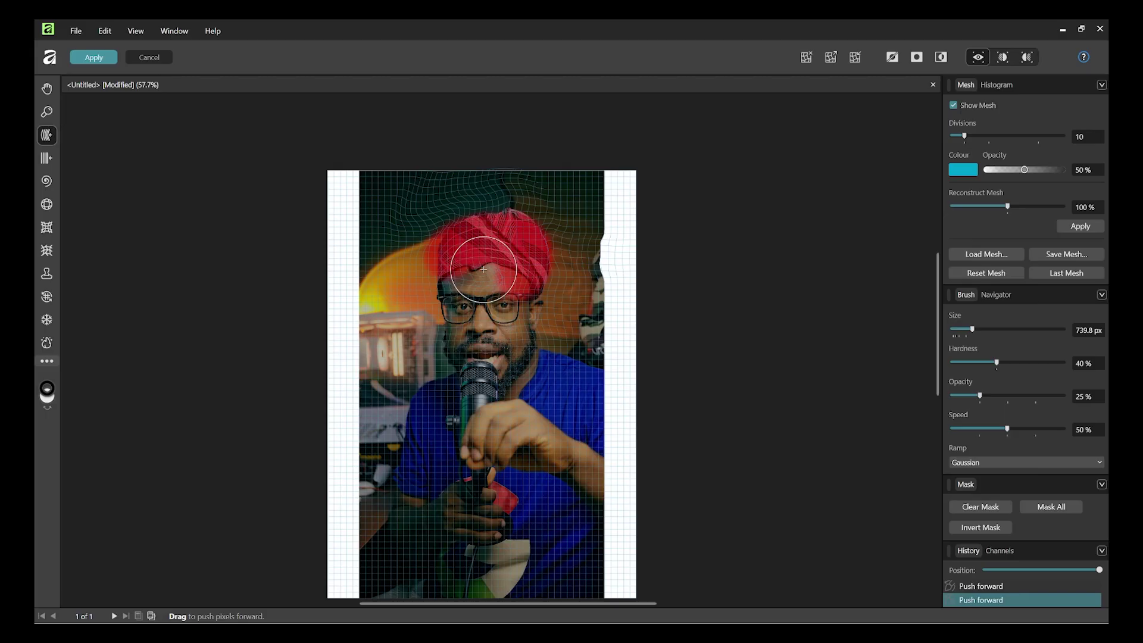
mouse_move(393, 336)
mouse_down()
mouse_move(435, 484)
mouse_move(416, 444)
mouse_move(425, 400)
mouse_move(520, 392)
mouse_move(462, 527)
mouse_move(527, 455)
mouse_move(502, 450)
mouse_move(573, 450)
mouse_move(531, 446)
mouse_move(428, 555)
mouse_move(606, 453)
mouse_move(467, 592)
mouse_up()
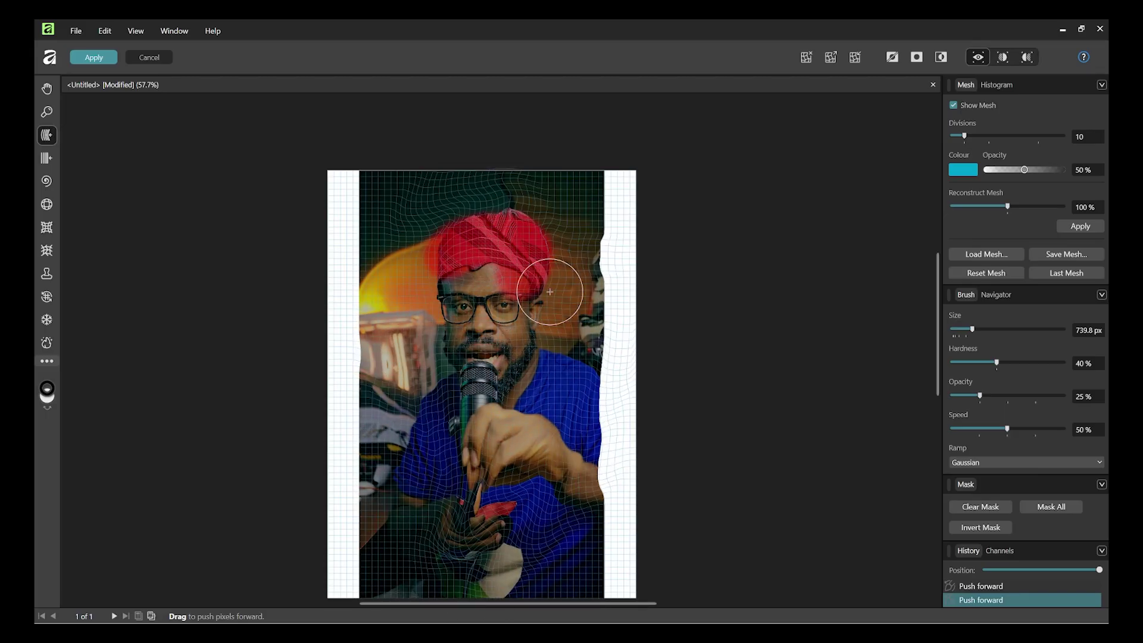
mouse_move(549, 291)
mouse_down()
mouse_move(467, 240)
mouse_move(510, 241)
mouse_move(451, 241)
mouse_move(527, 249)
mouse_move(480, 240)
mouse_move(531, 224)
mouse_move(512, 247)
mouse_move(479, 234)
mouse_move(457, 237)
mouse_move(449, 254)
mouse_move(525, 290)
mouse_move(490, 340)
mouse_move(470, 332)
mouse_move(477, 293)
mouse_move(487, 343)
mouse_move(467, 288)
mouse_move(454, 293)
mouse_move(454, 328)
mouse_move(493, 374)
mouse_move(515, 366)
mouse_move(510, 281)
mouse_up()
- Freeze the face, try Push Forward over it and the hands, and discard the whole Liquify session
click(47, 320)
click(46, 135)
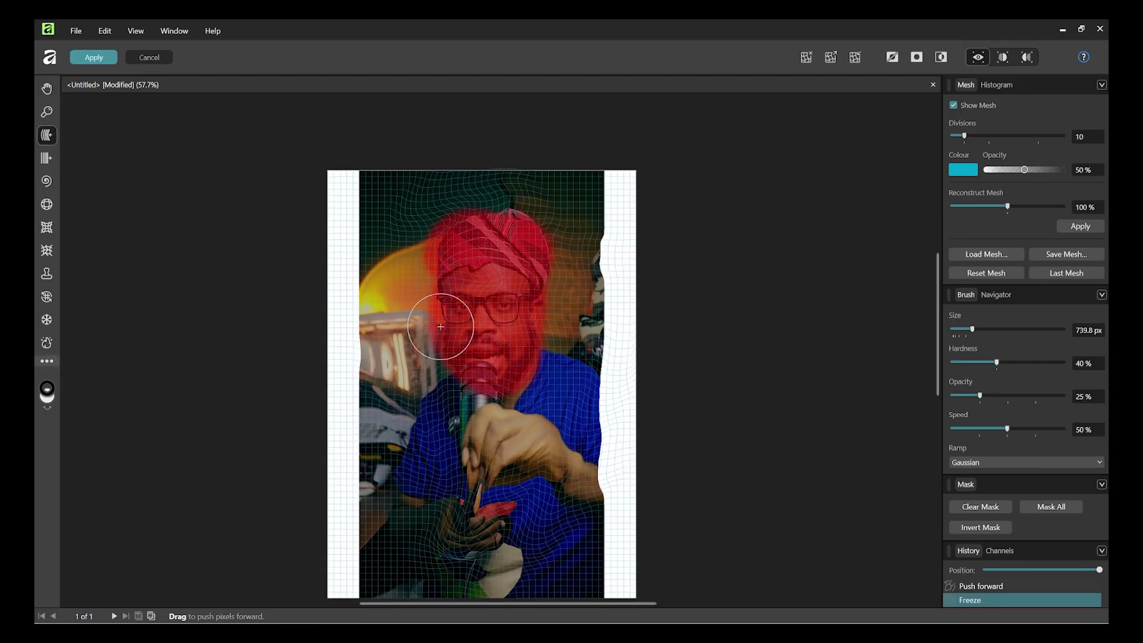
mouse_move(520, 352)
mouse_down()
mouse_move(514, 294)
mouse_move(465, 407)
mouse_move(502, 316)
mouse_move(482, 369)
mouse_up()
mouse_move(464, 450)
mouse_down()
mouse_move(395, 472)
mouse_move(459, 523)
mouse_move(475, 490)
mouse_up()
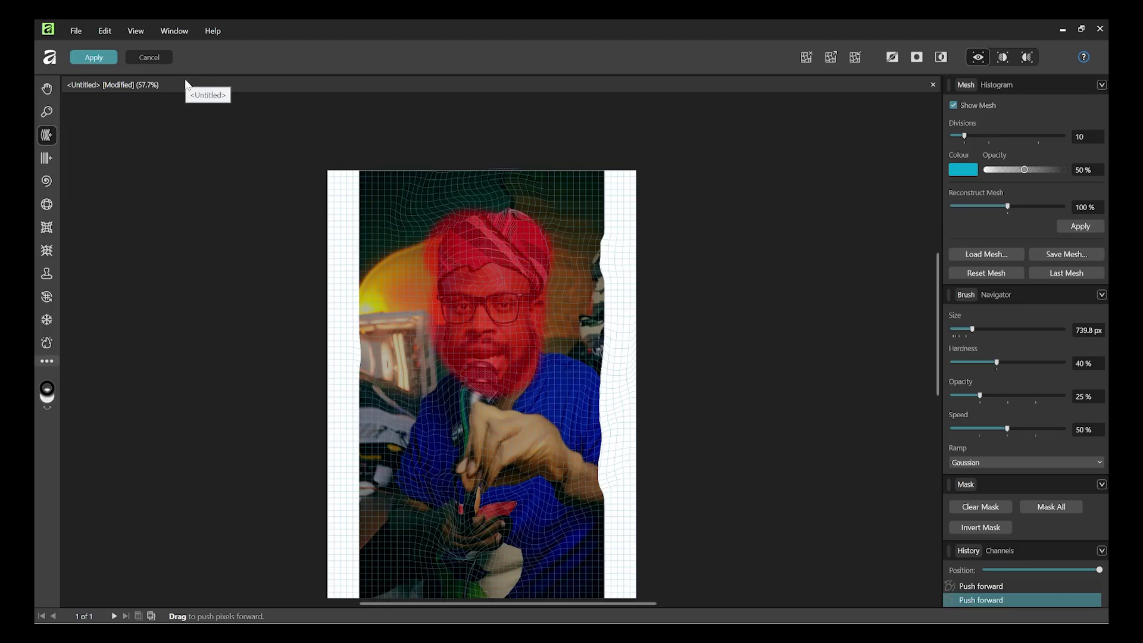
click(160, 57)
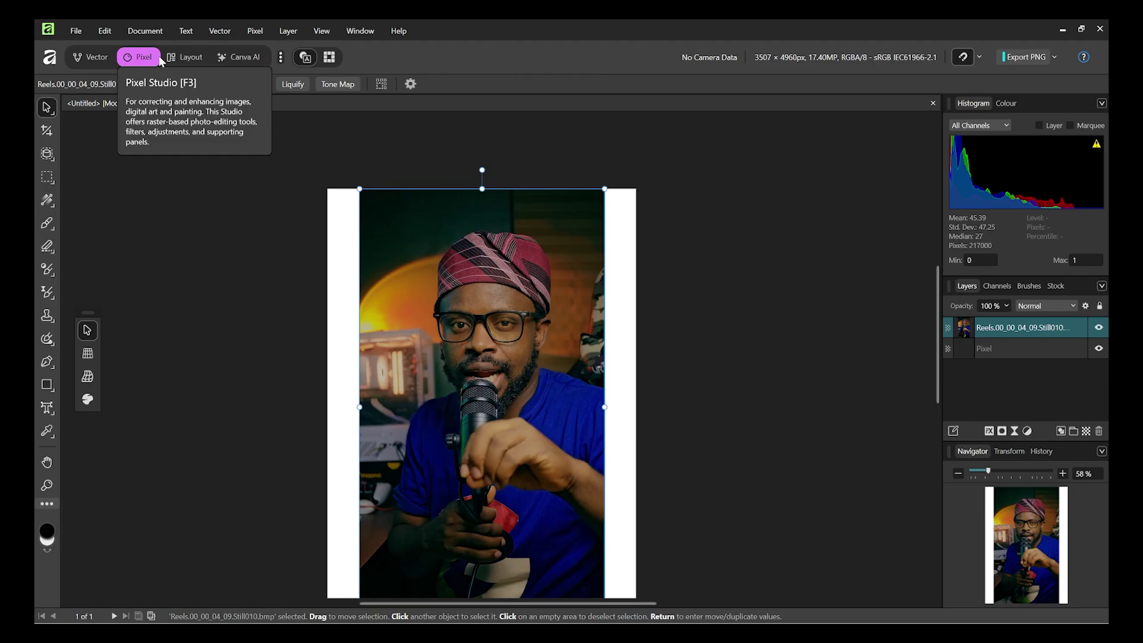
click(164, 209)
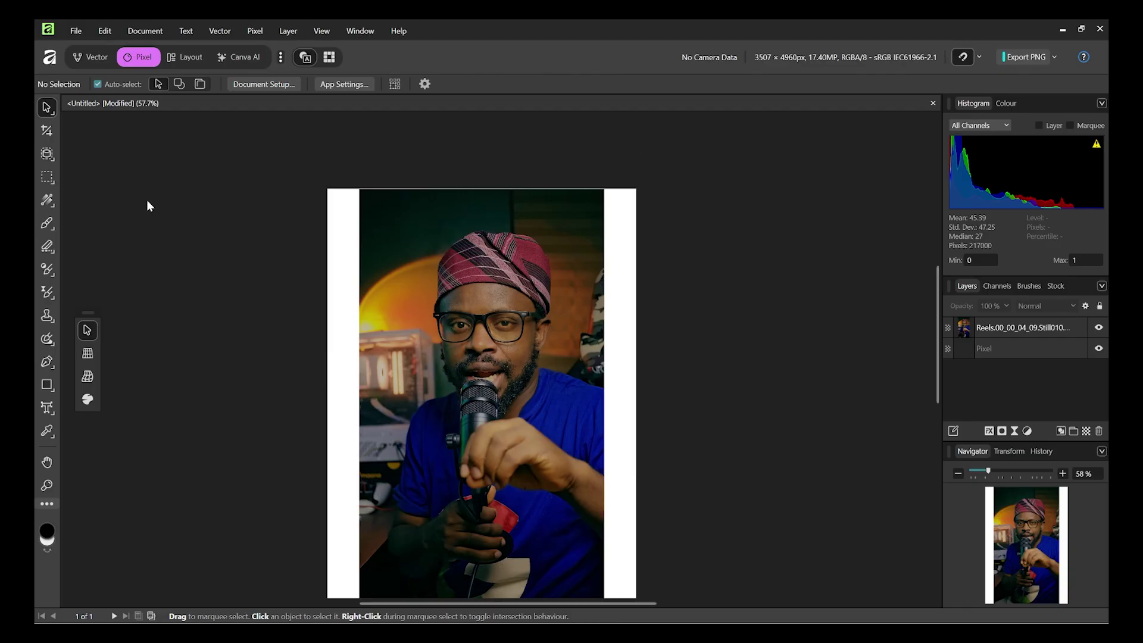
click(366, 33)
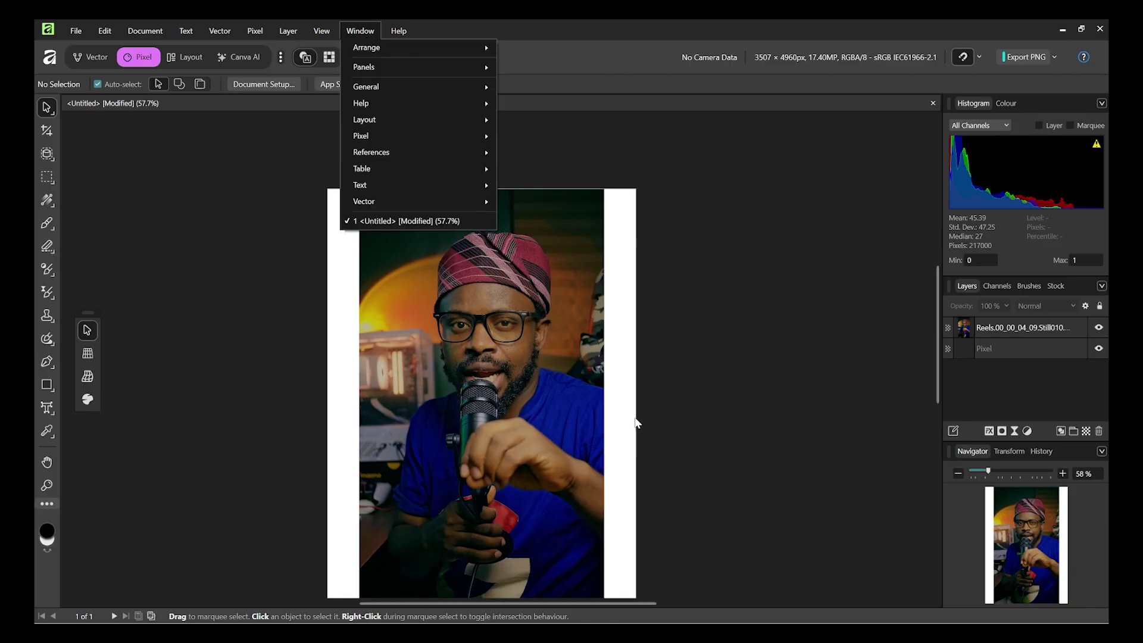
mouse_move(407, 153)
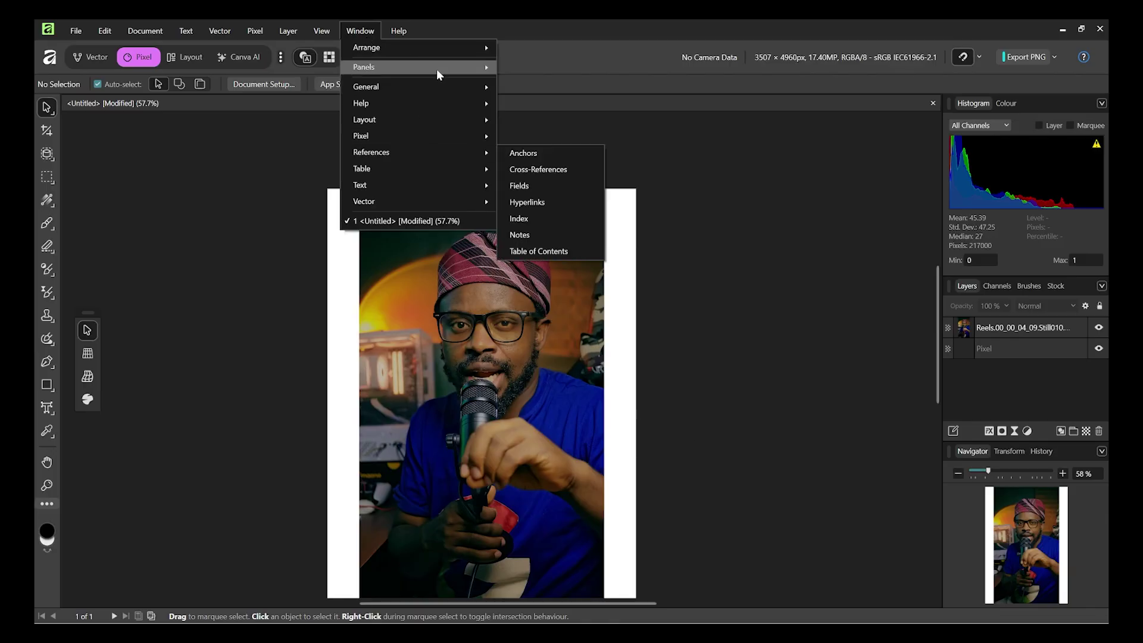
click(359, 32)
click(75, 31)
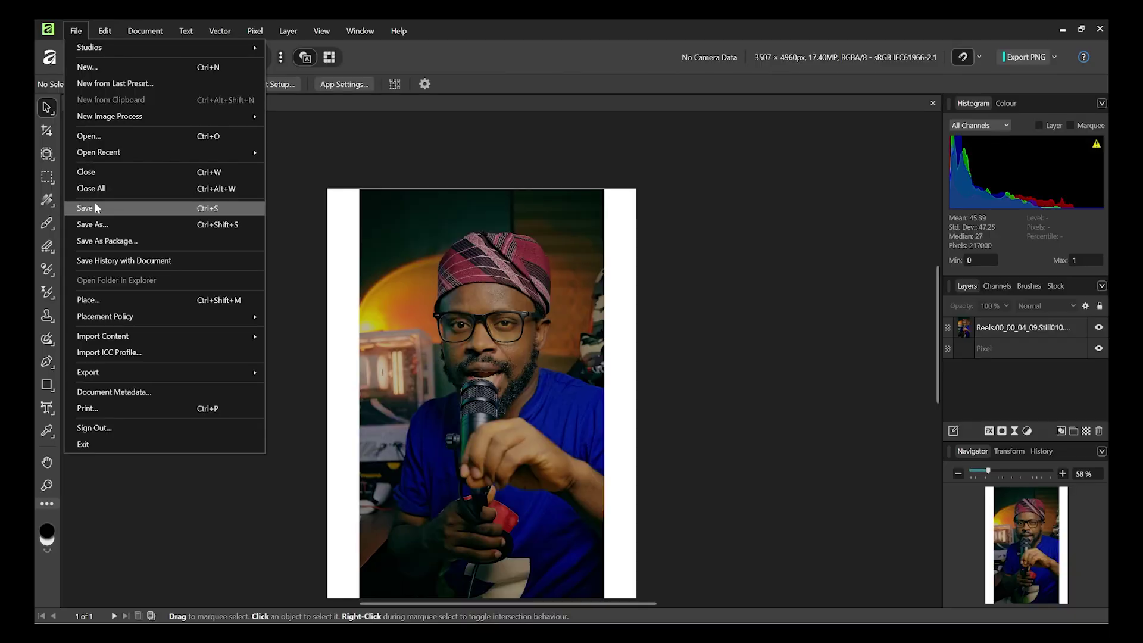
mouse_move(112, 32)
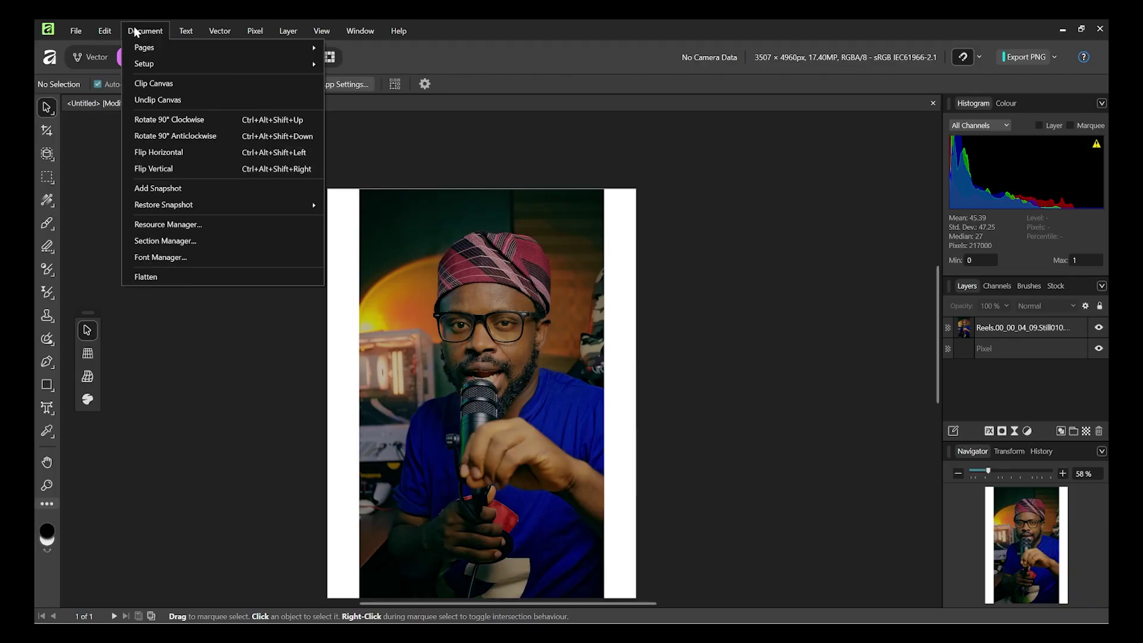
- Delete the photo and the empty pixel layer, leaving the document without layers
click(374, 386)
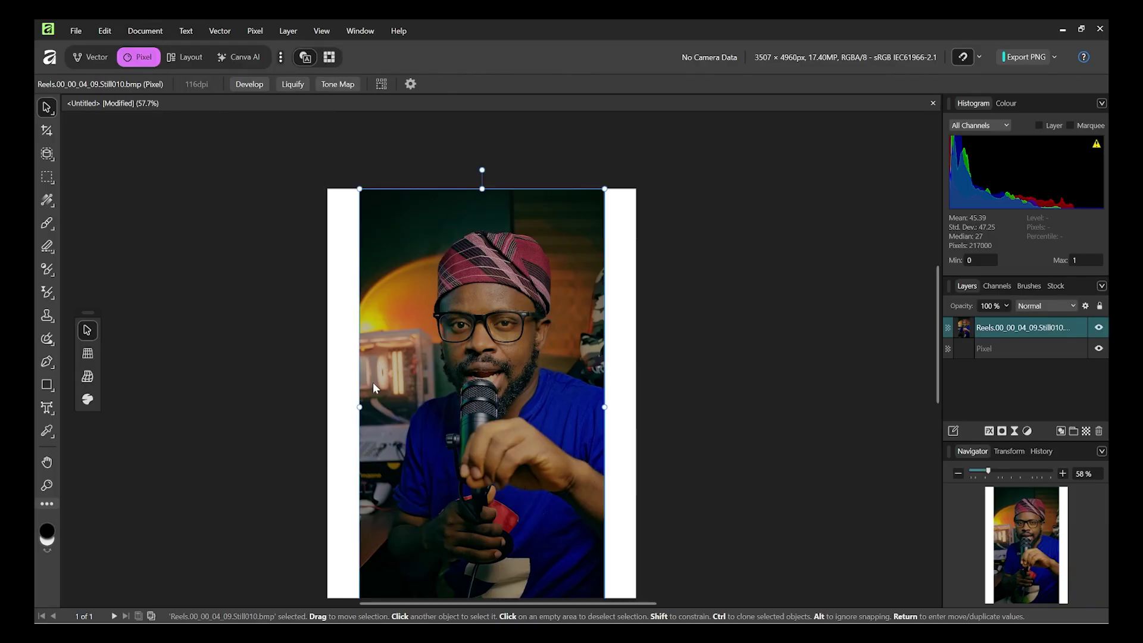
key(Delete)
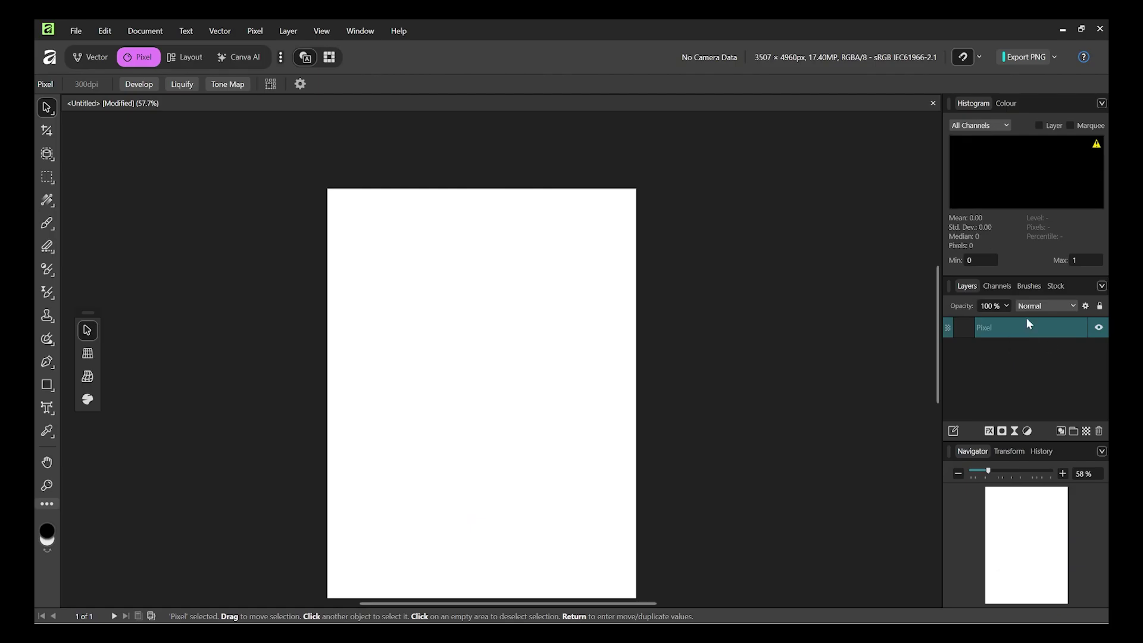
key(Delete)
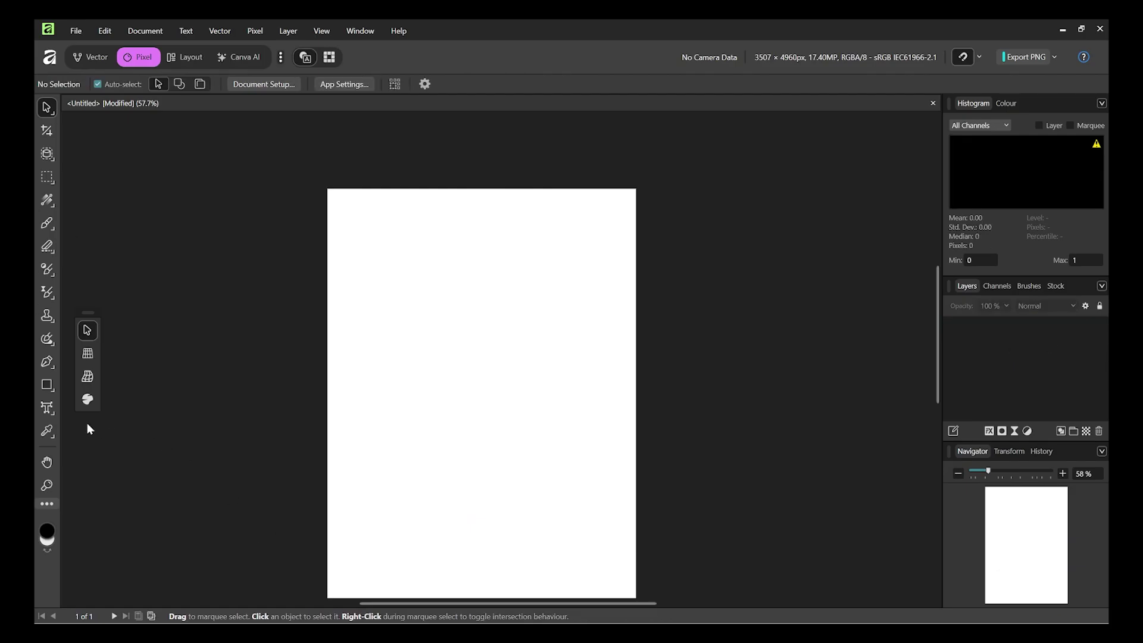
click(186, 30)
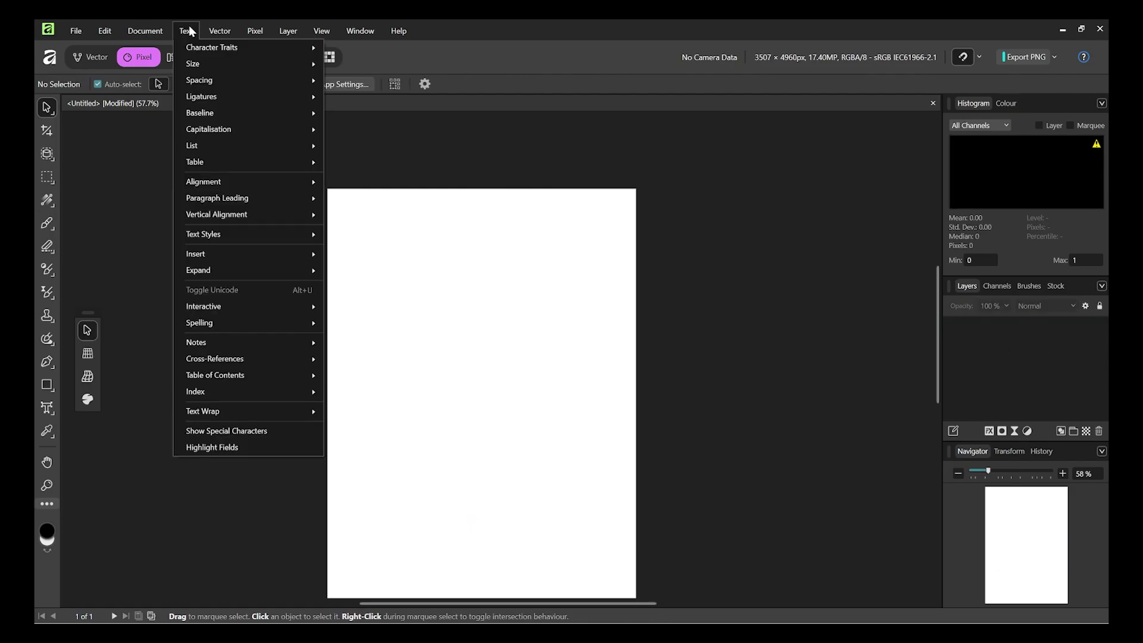
mouse_move(194, 53)
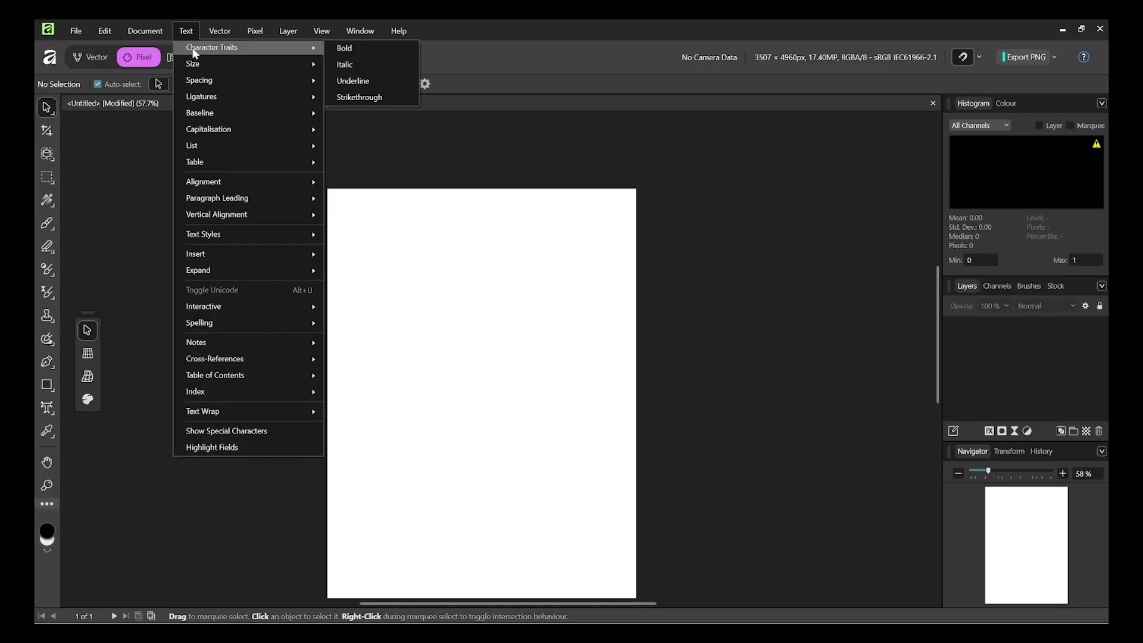
click(124, 252)
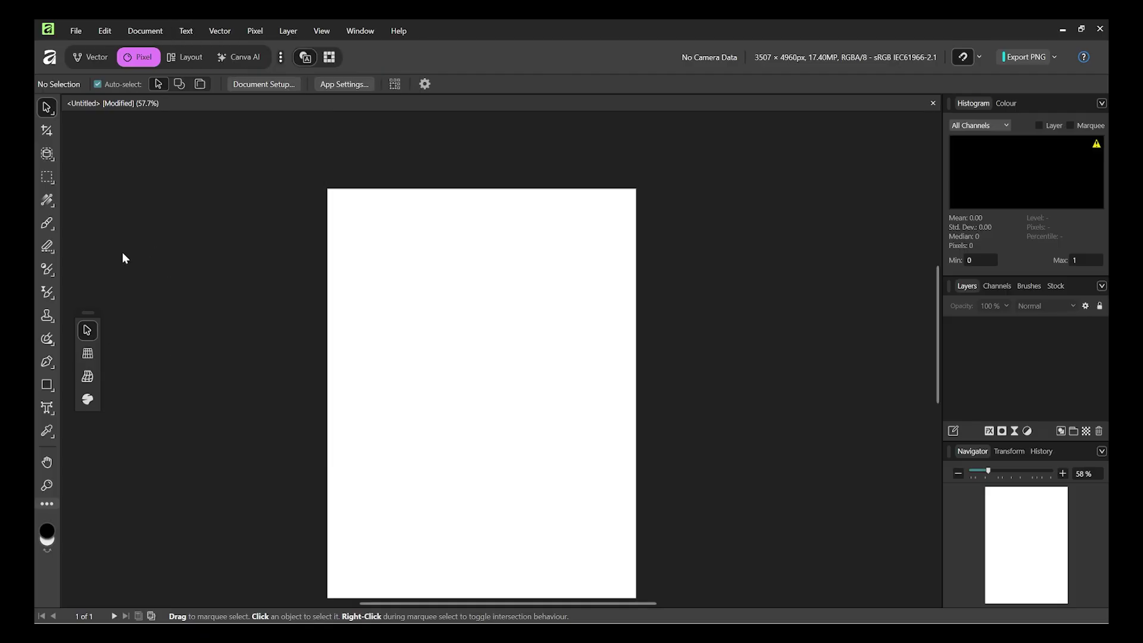
- Draw a wide text frame across the middle of the page and fill it with random letters beginning "fdjbfdkbsdfvb,dvbasdvbadva"
key(t)
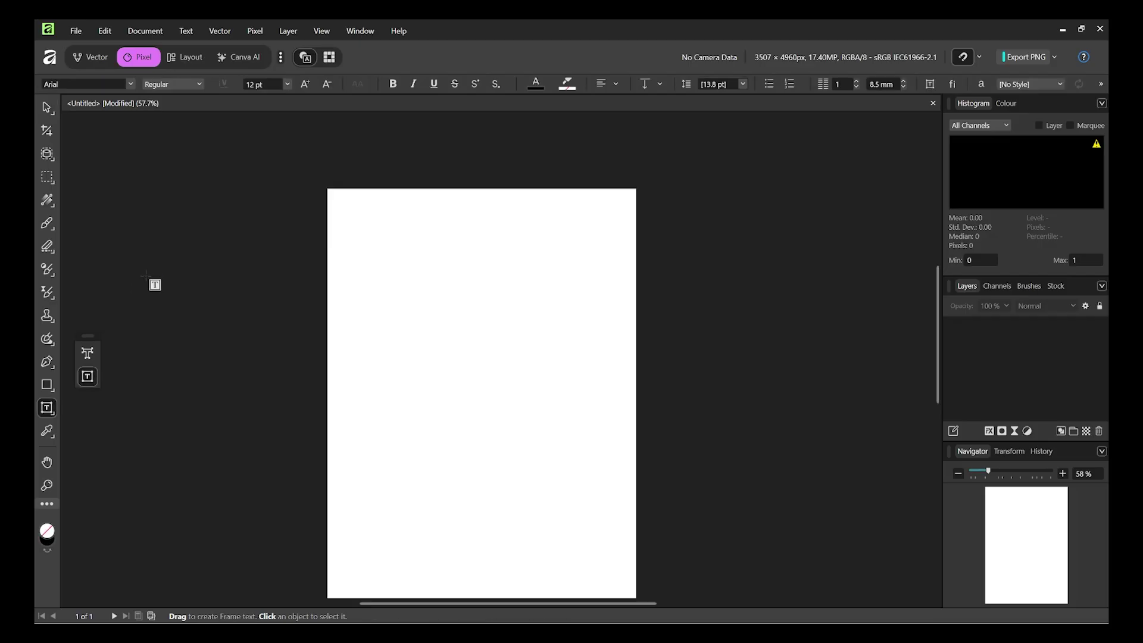
drag(362, 325, 601, 444)
text(fdjb)
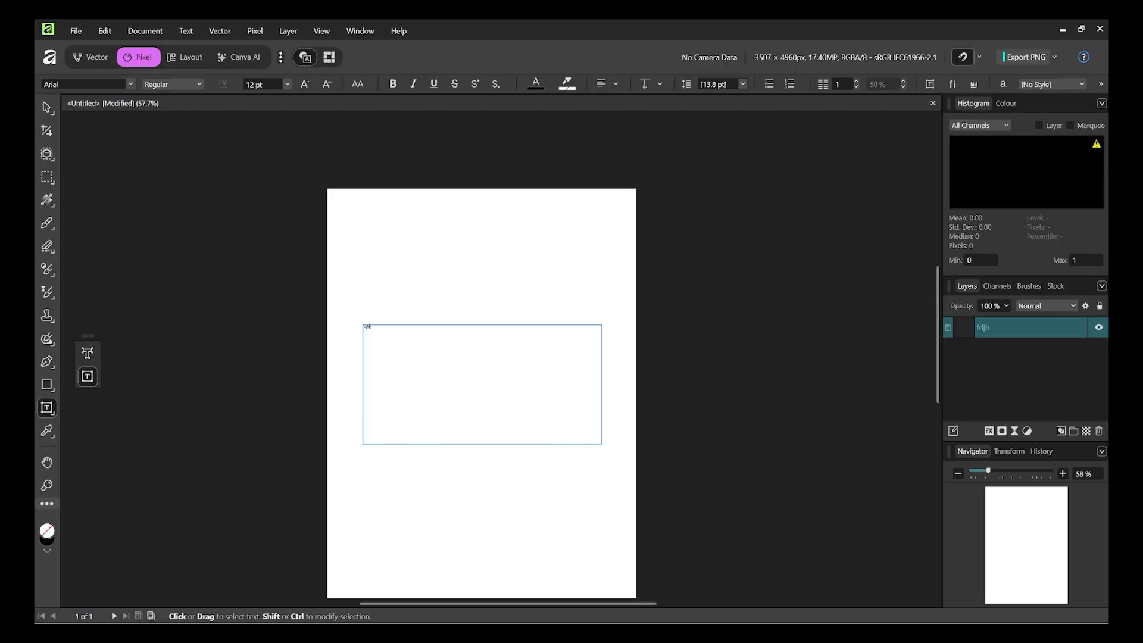
text(fdkbsdfvb.dvbasdvbvadv)
- Set all the text in the frame to 96 pt
key(ctrl+a)
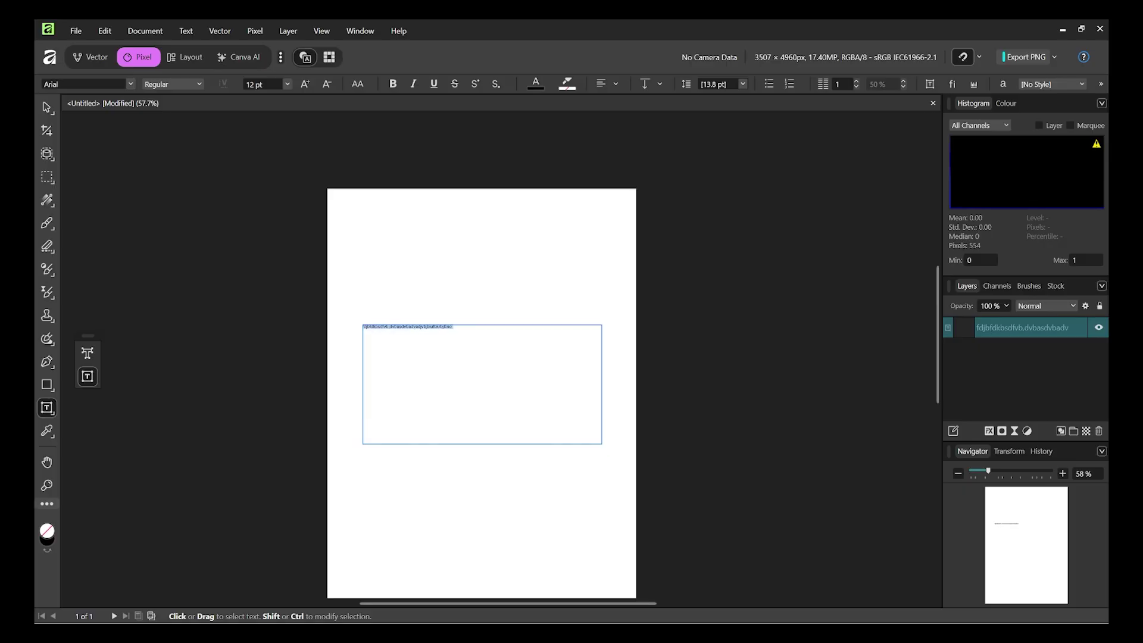
key(Escape)
click(286, 85)
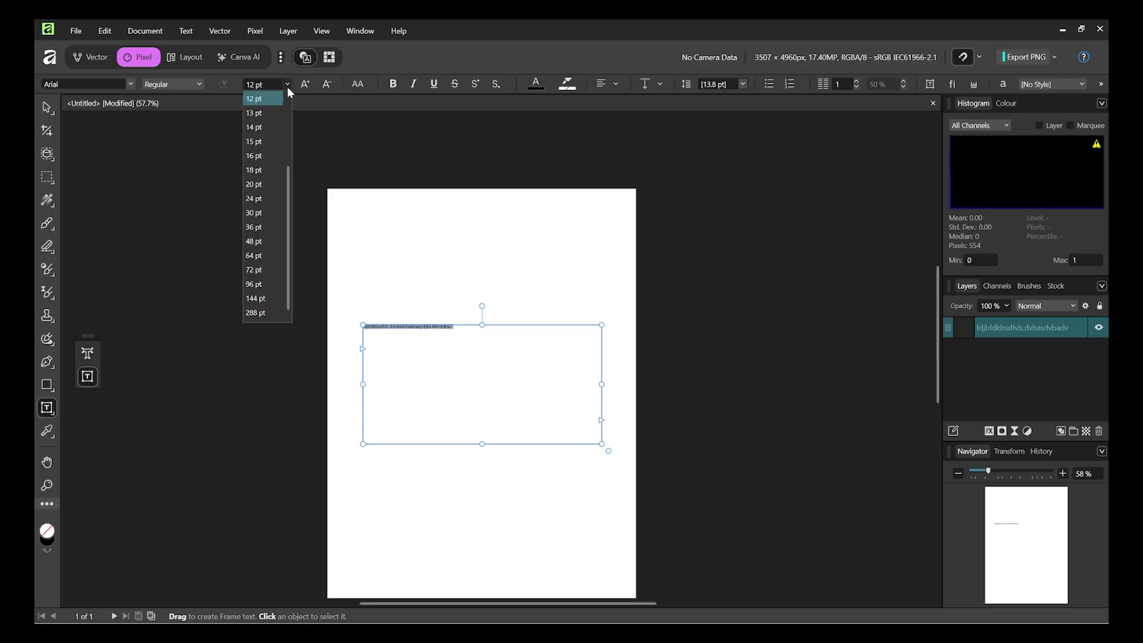
click(258, 284)
- Change the font of the selected frame text to Degular and view the available paragraph leading options without choosing one
click(130, 84)
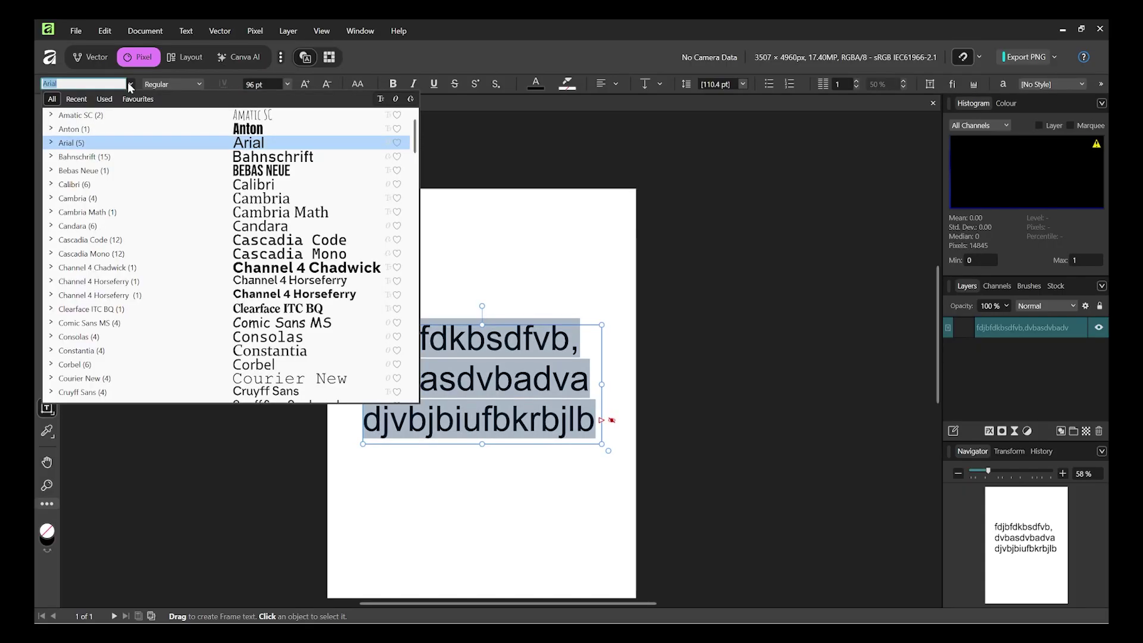
text(deg)
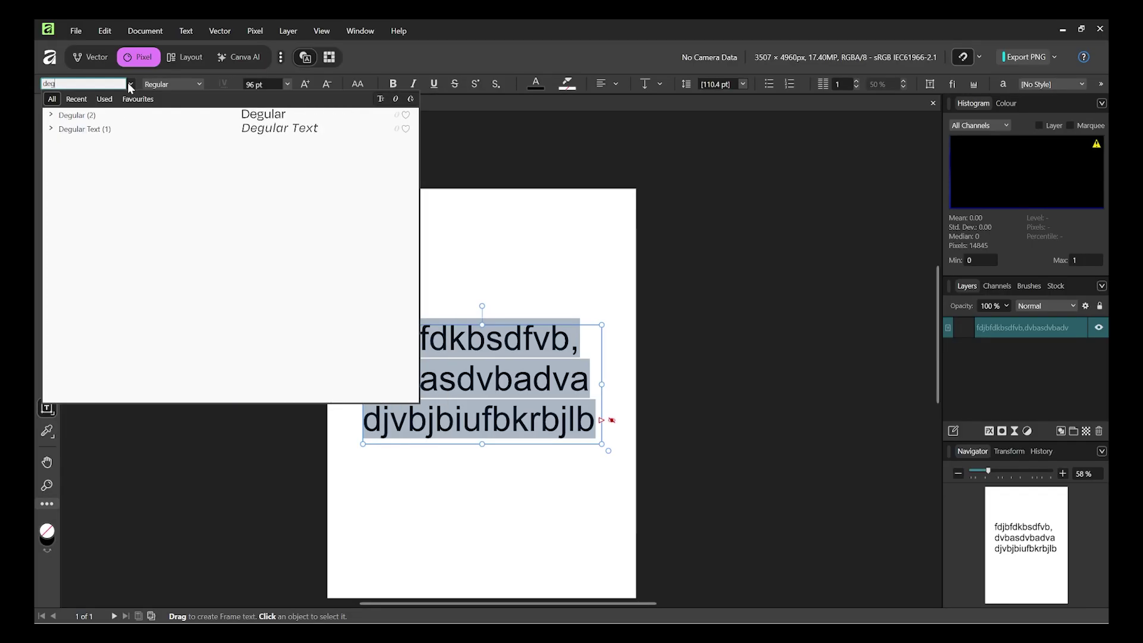
click(250, 115)
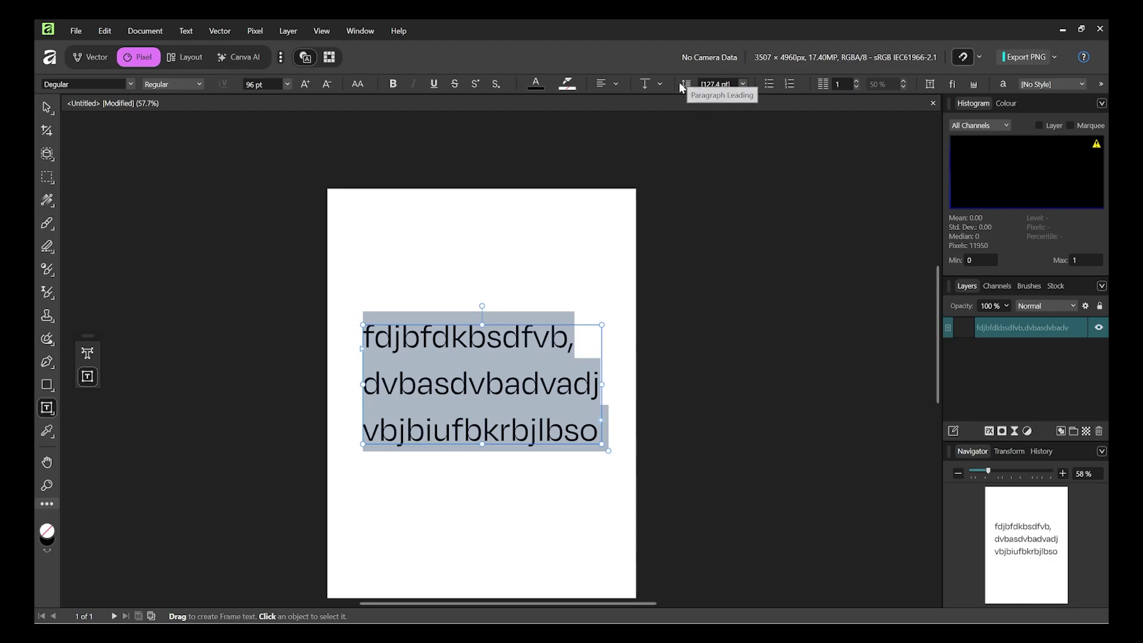
click(717, 86)
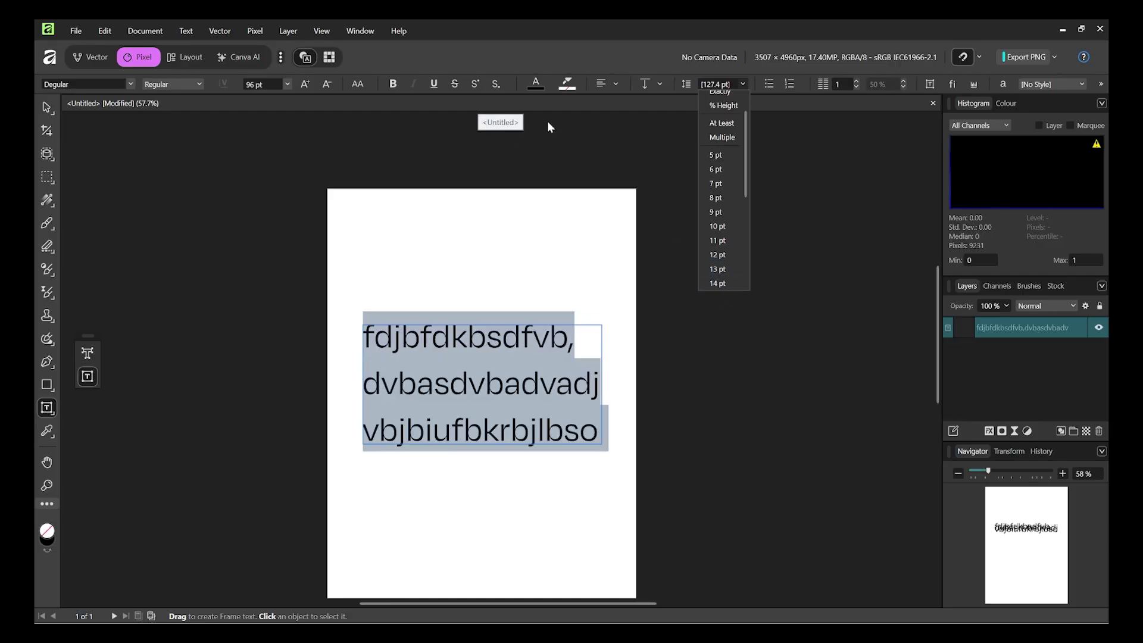
click(858, 261)
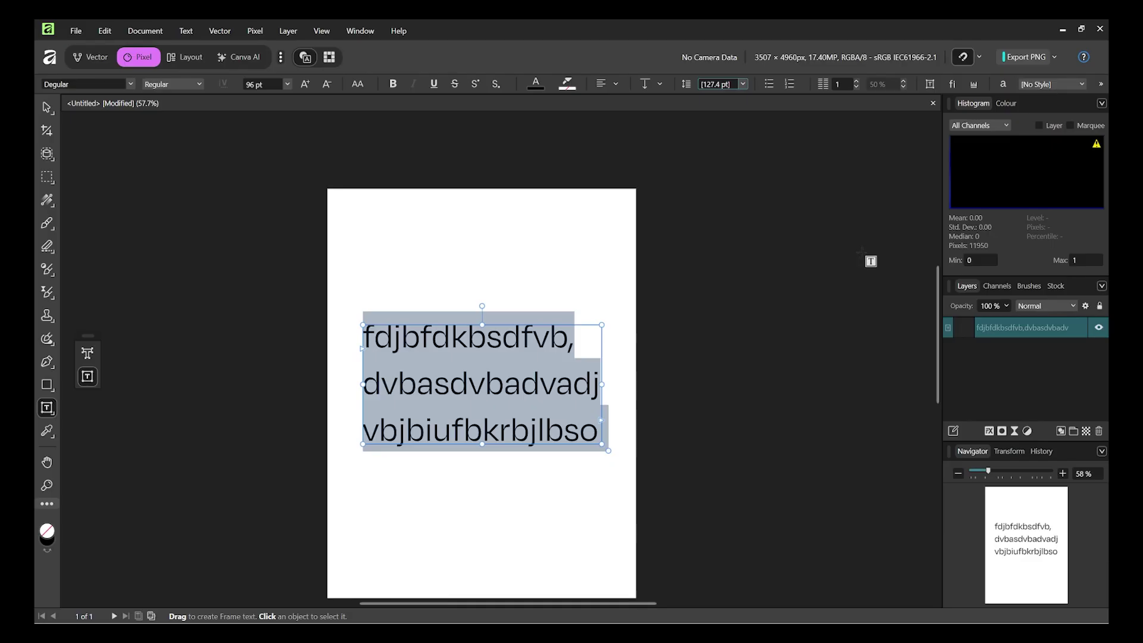
- Cycle twice through the Vector, Pixel and Layout studios to compare their text settings, finishing in the Layout studio
click(95, 58)
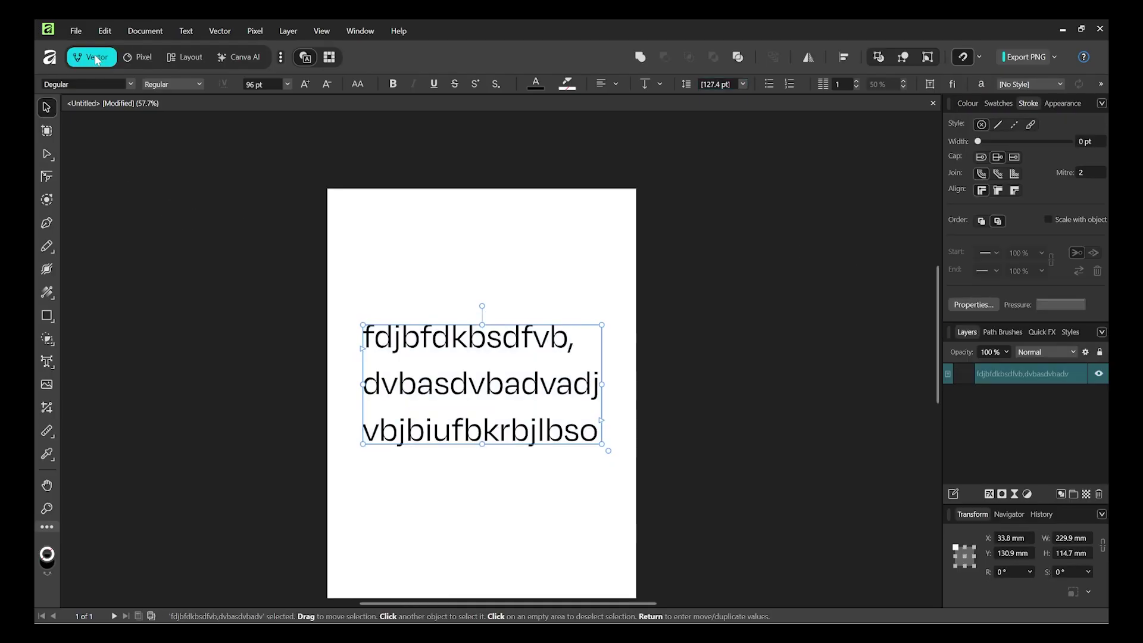
click(134, 57)
click(191, 57)
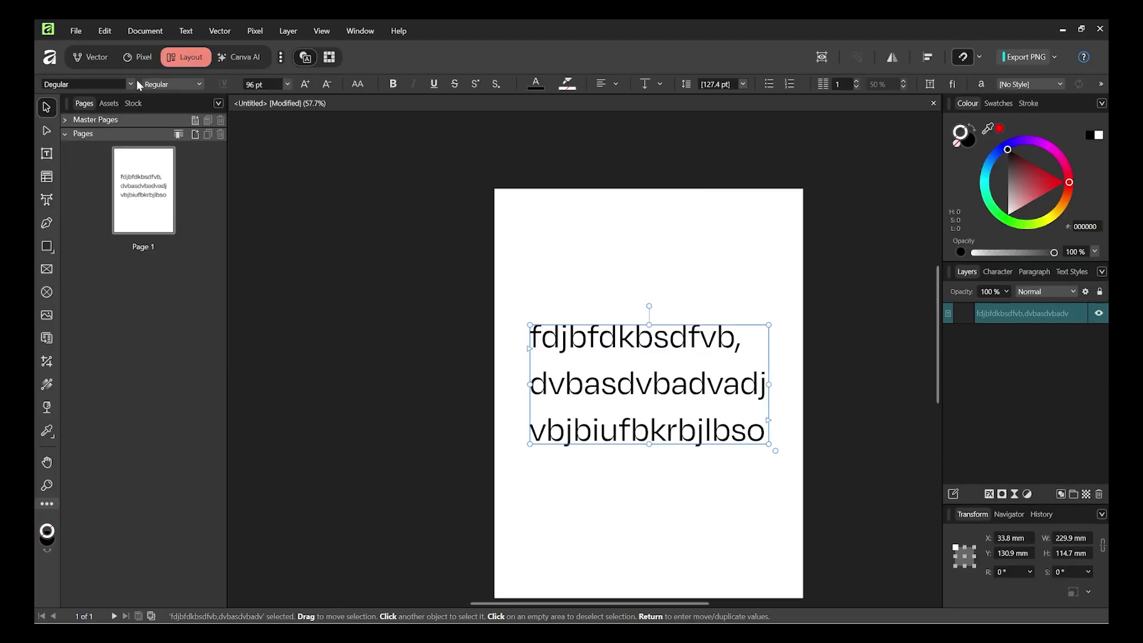
click(92, 57)
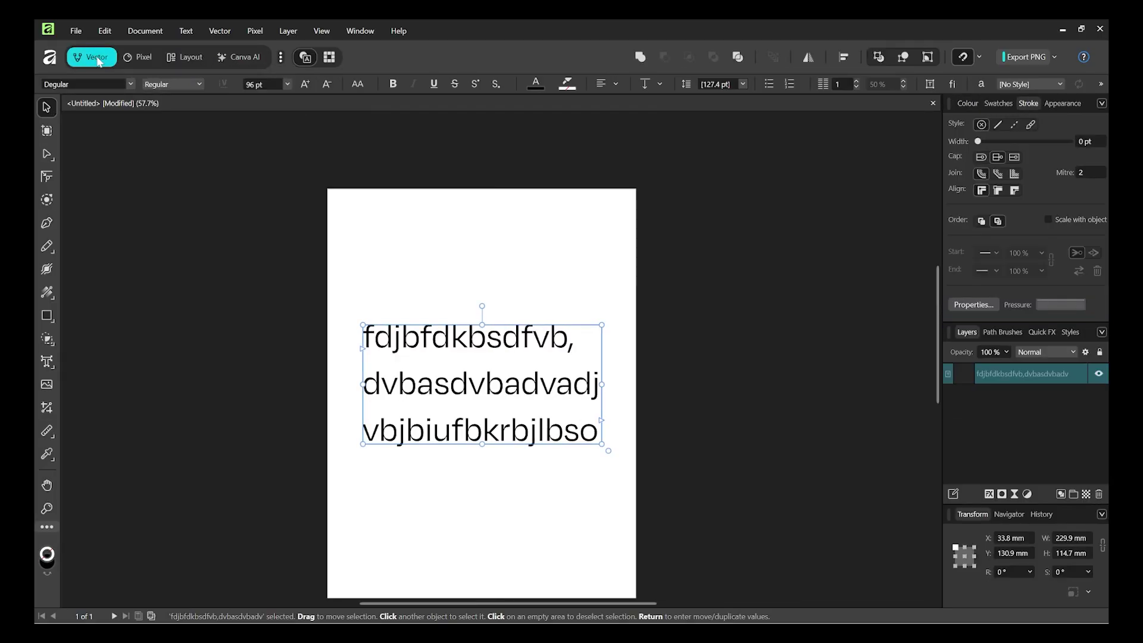
click(144, 58)
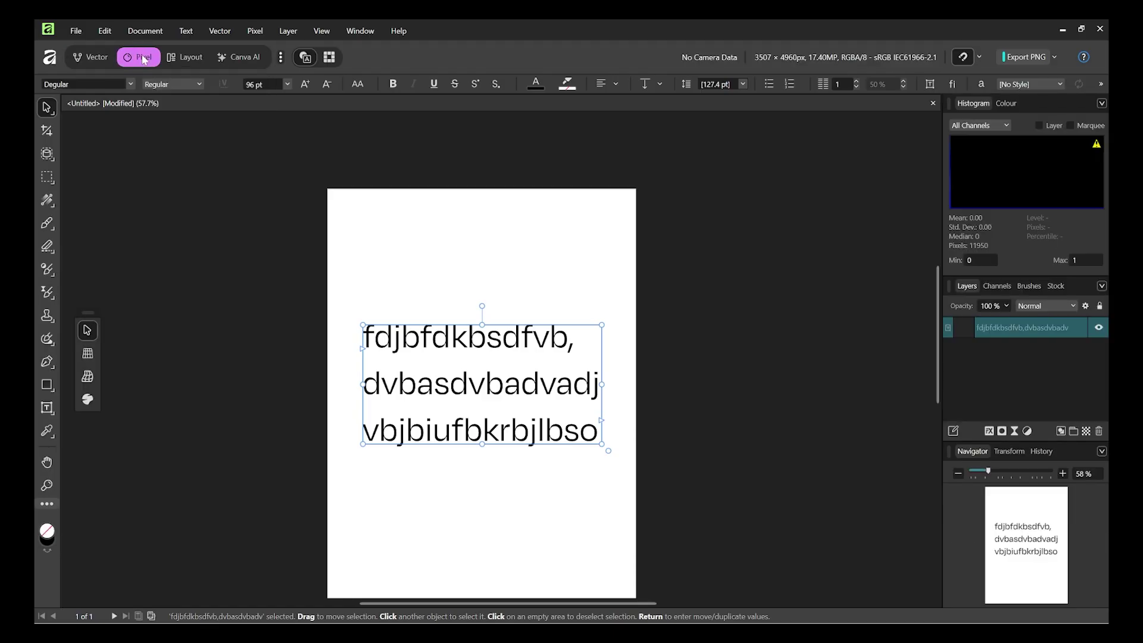
click(193, 60)
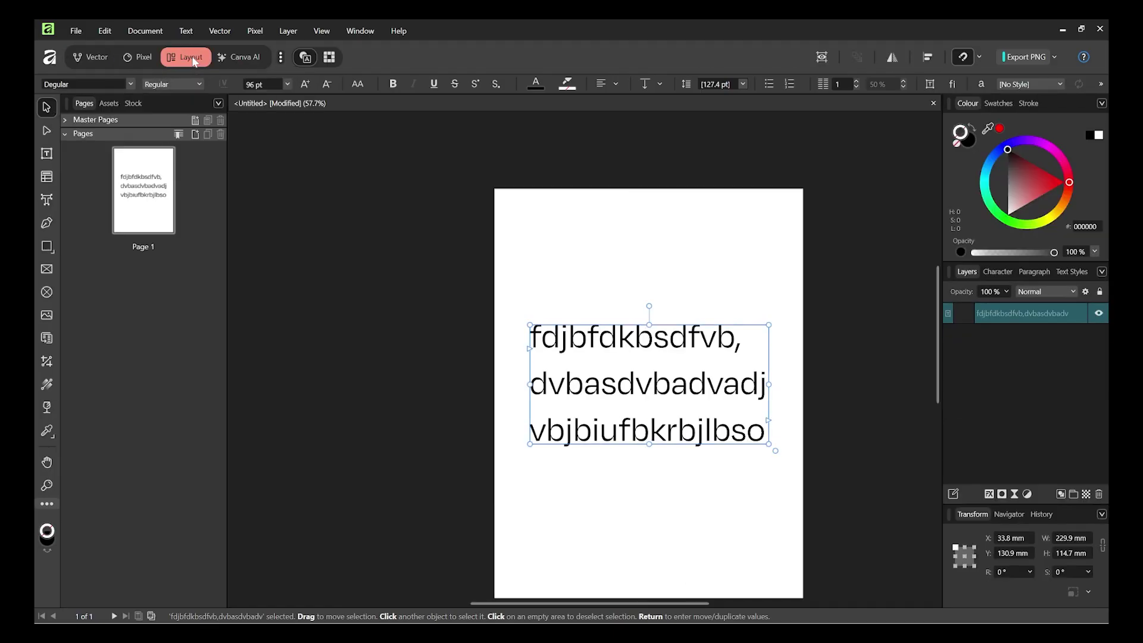